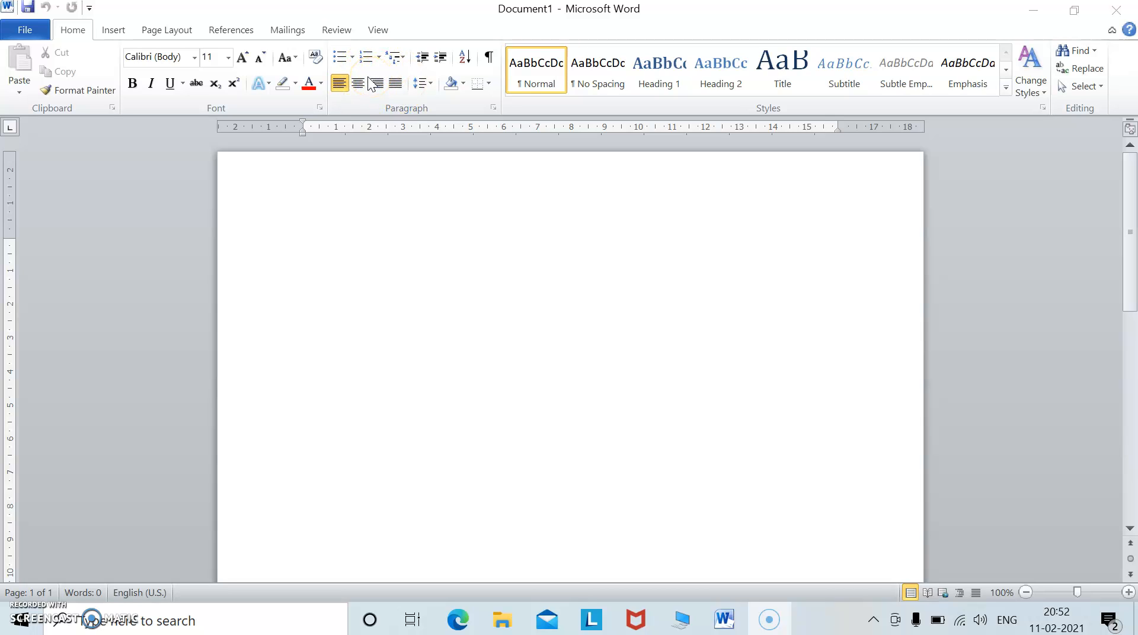
Generate sample paragraphs in the blank document with the =rand() formula.
{"action": "left_click", "coordinate": [340, 83]}
{"action": "left_click", "coordinate": [339, 68]}
{"action": "left_click", "coordinate": [322, 211]}
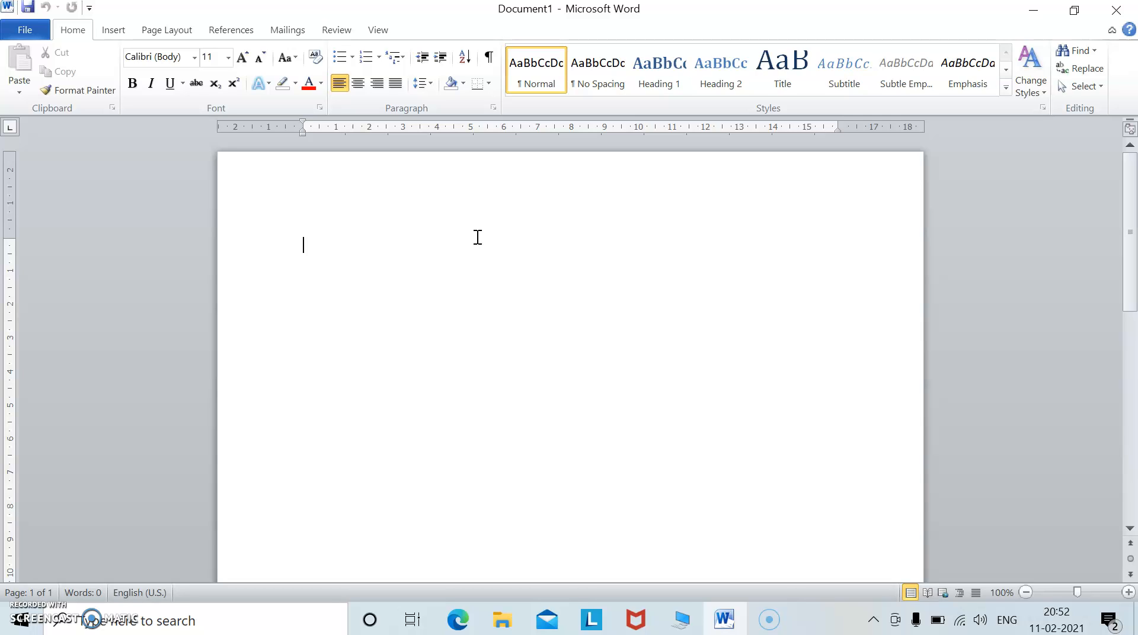
{"action": "type", "text": "=r"}
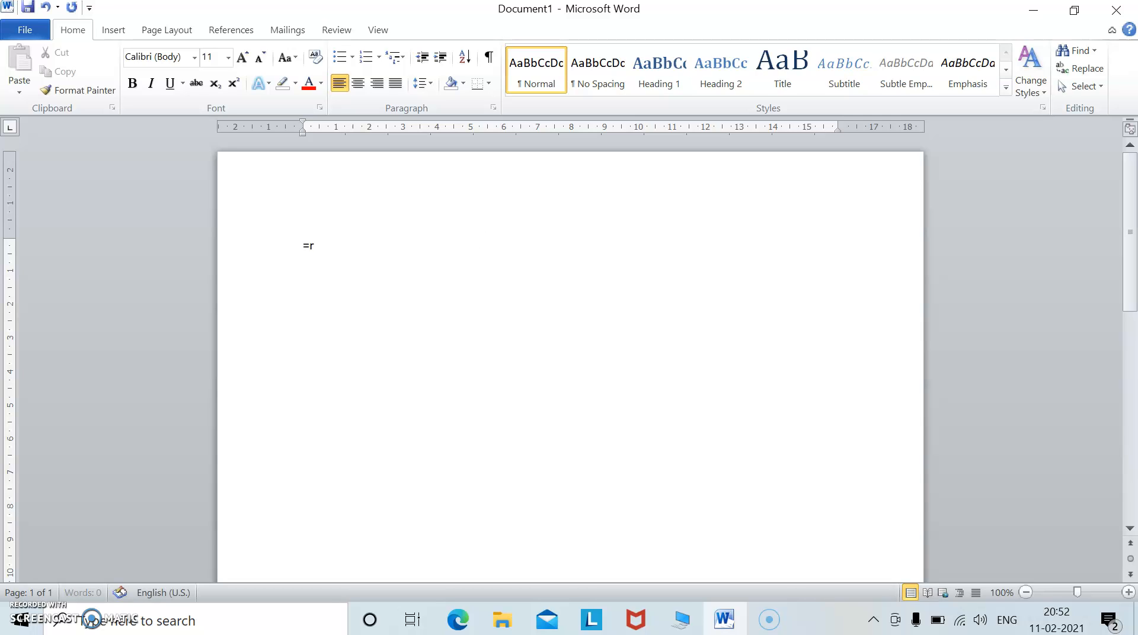
{"action": "type", "text": "and()"}
{"action": "key", "text": "Return"}
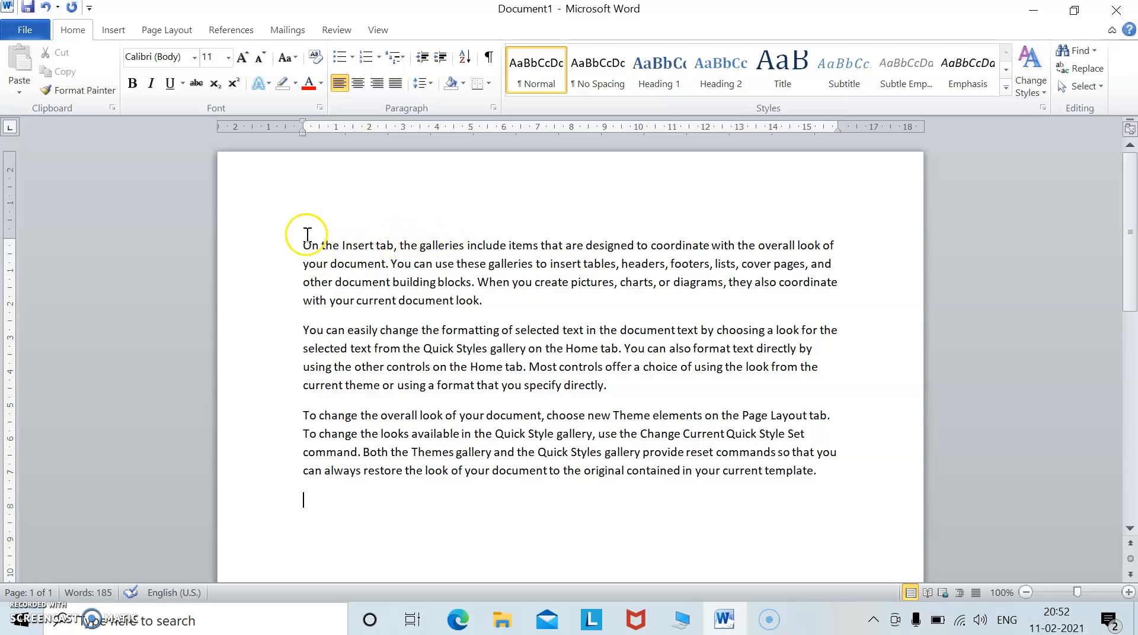
Select the first two paragraphs and turn them into a bulleted list.
{"action": "left_click_drag", "start_coordinate": [302, 246], "coordinate": [486, 302]}
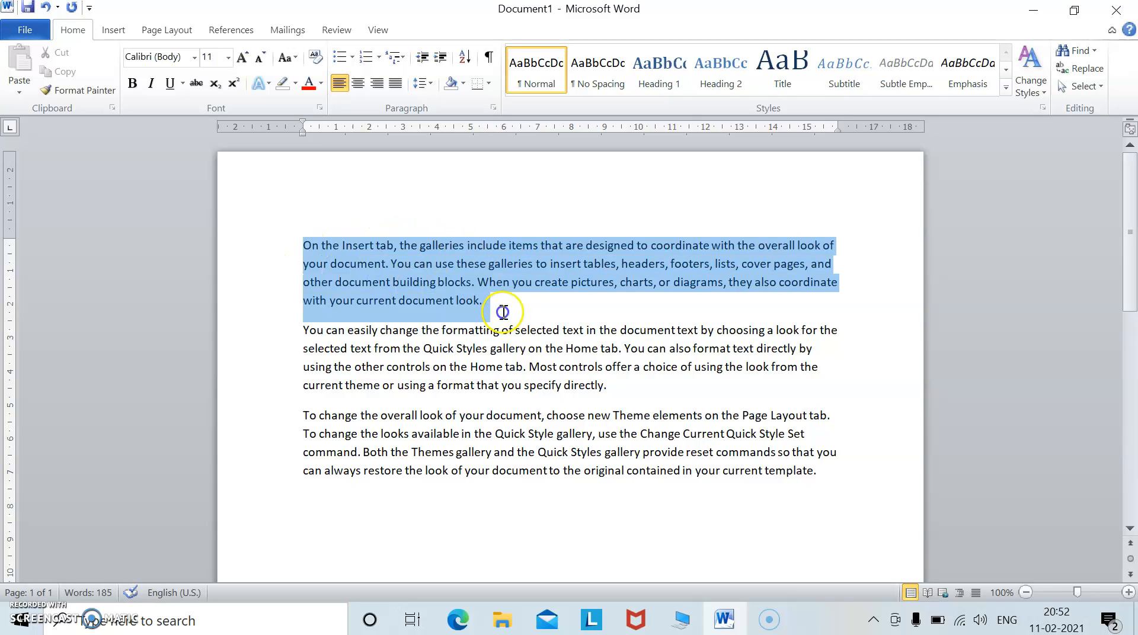
{"action": "left_click", "coordinate": [515, 330]}
{"action": "left_click_drag", "start_coordinate": [296, 243], "coordinate": [627, 378]}
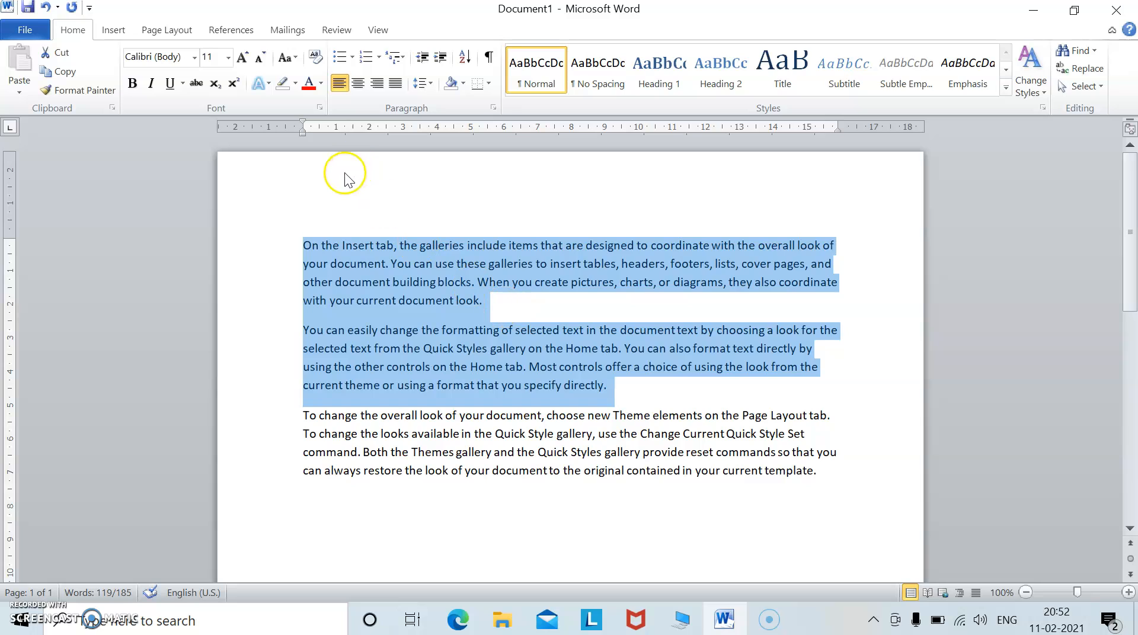
{"action": "left_click", "coordinate": [336, 59]}
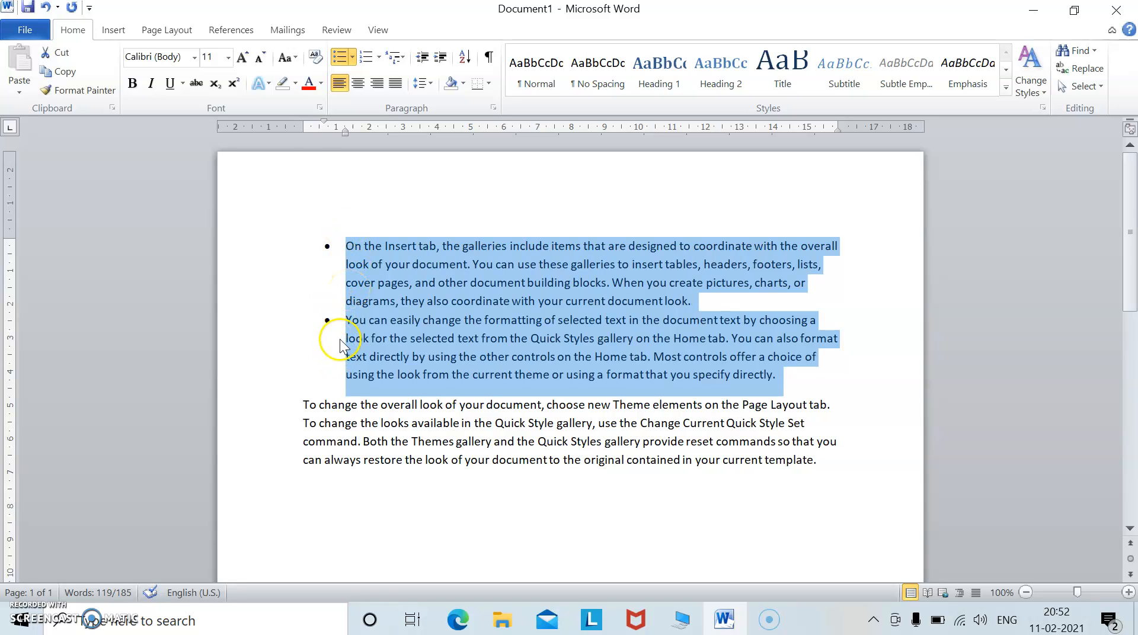
Change the list's bullet style to arrows, then to hollow circles.
{"action": "left_click", "coordinate": [352, 58]}
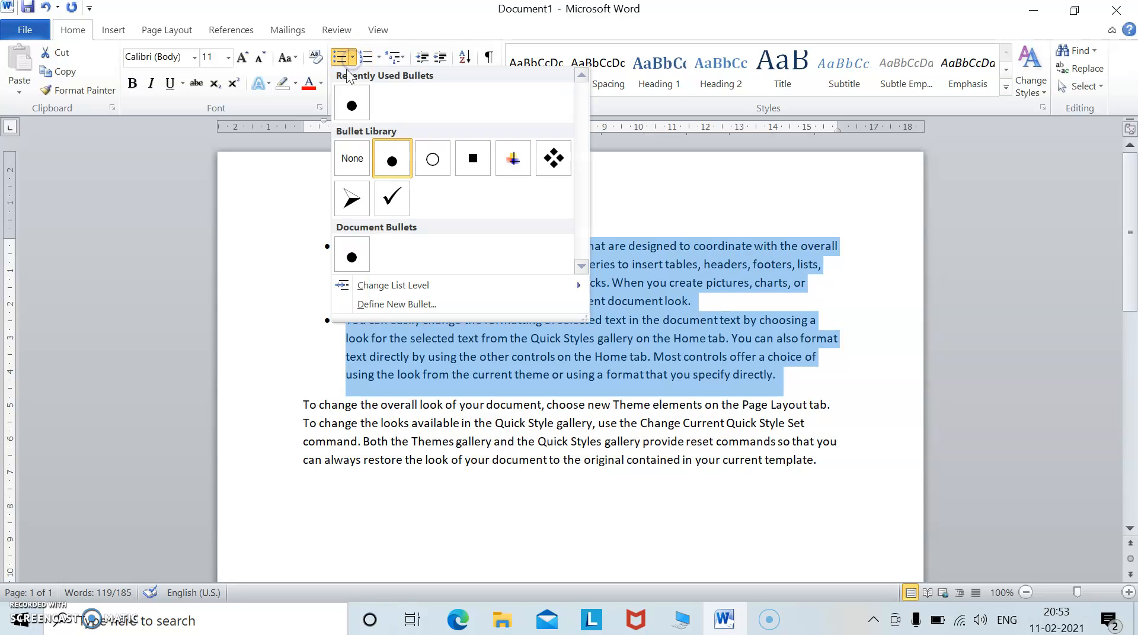
{"action": "left_click", "coordinate": [350, 199]}
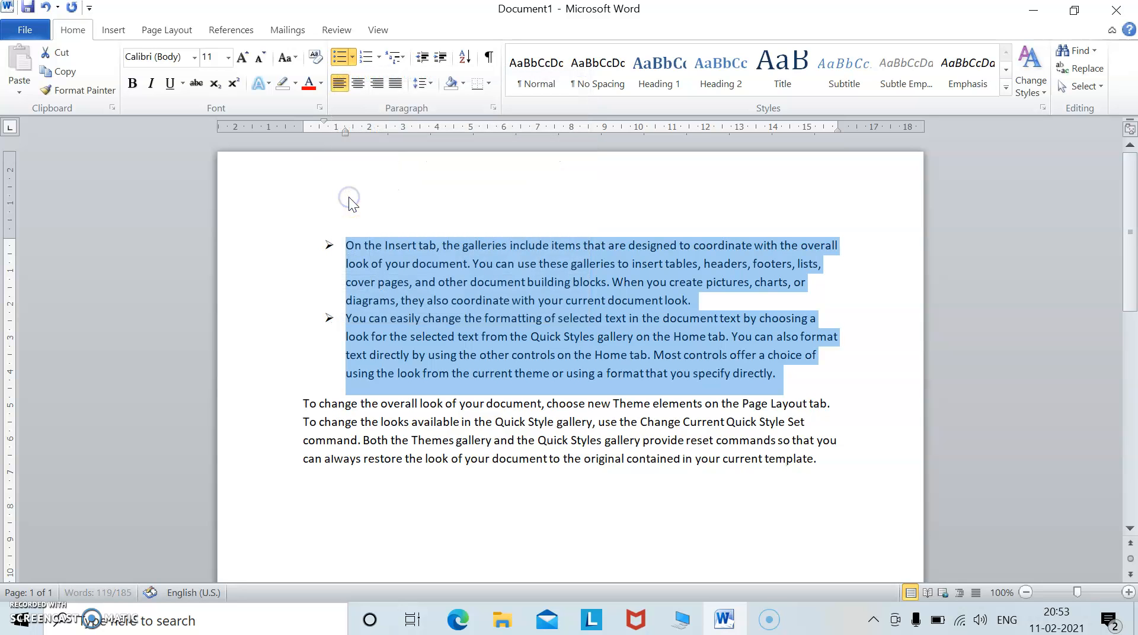
{"action": "left_click", "coordinate": [353, 58]}
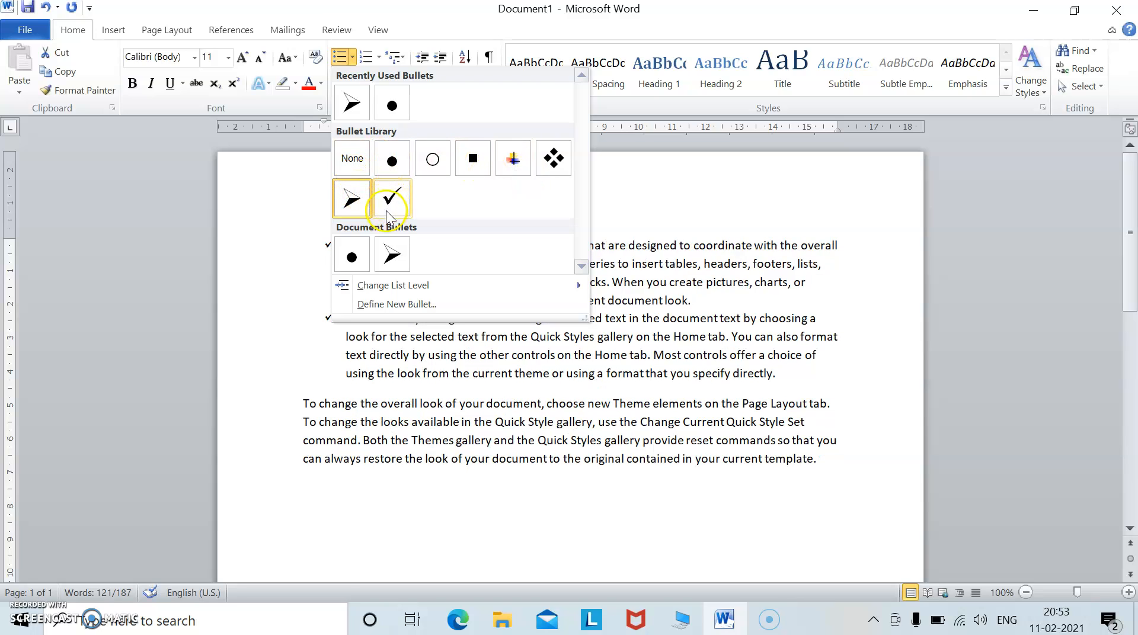
{"action": "left_click", "coordinate": [439, 169]}
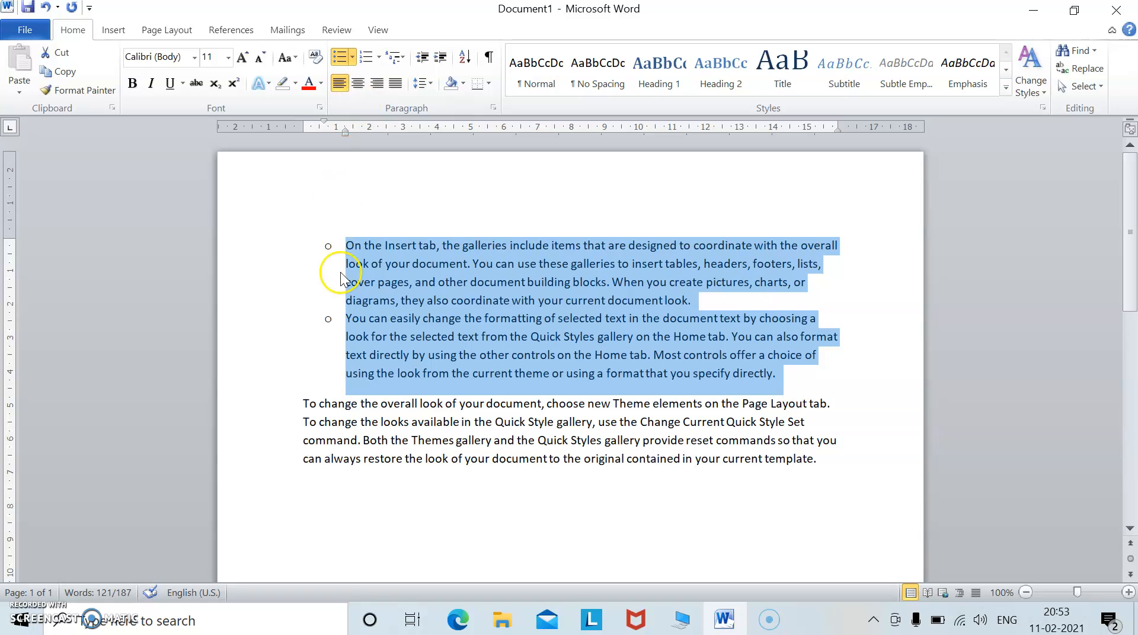
Convert the list to a numbered list and set its line spacing to 2.0.
{"action": "left_click", "coordinate": [368, 57]}
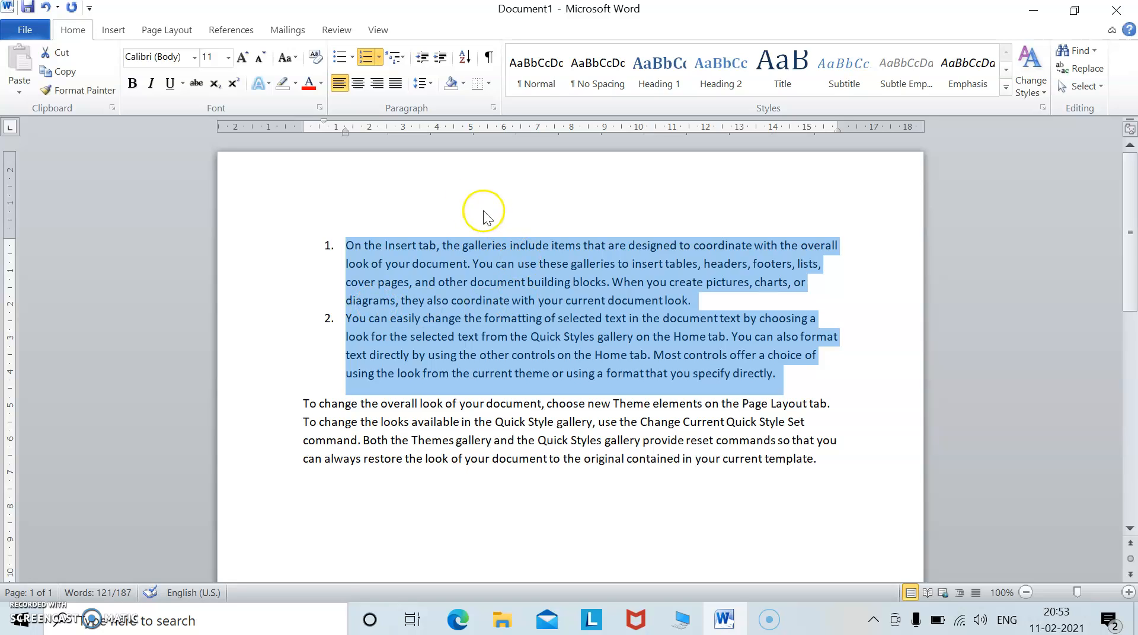
{"action": "left_click", "coordinate": [432, 85]}
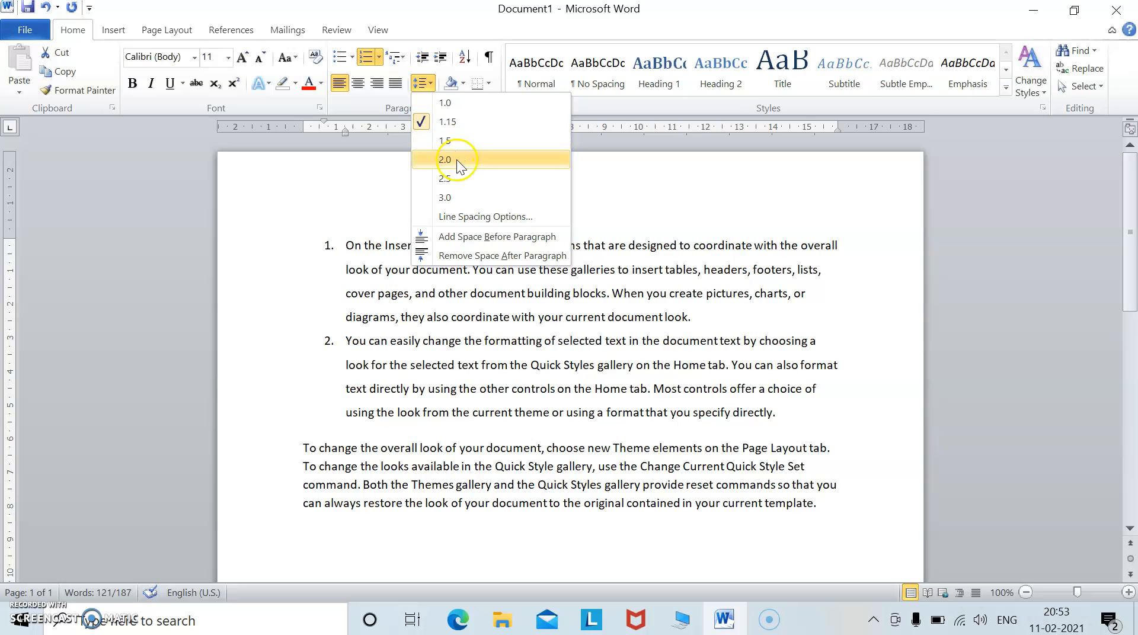
{"action": "left_click", "coordinate": [457, 161]}
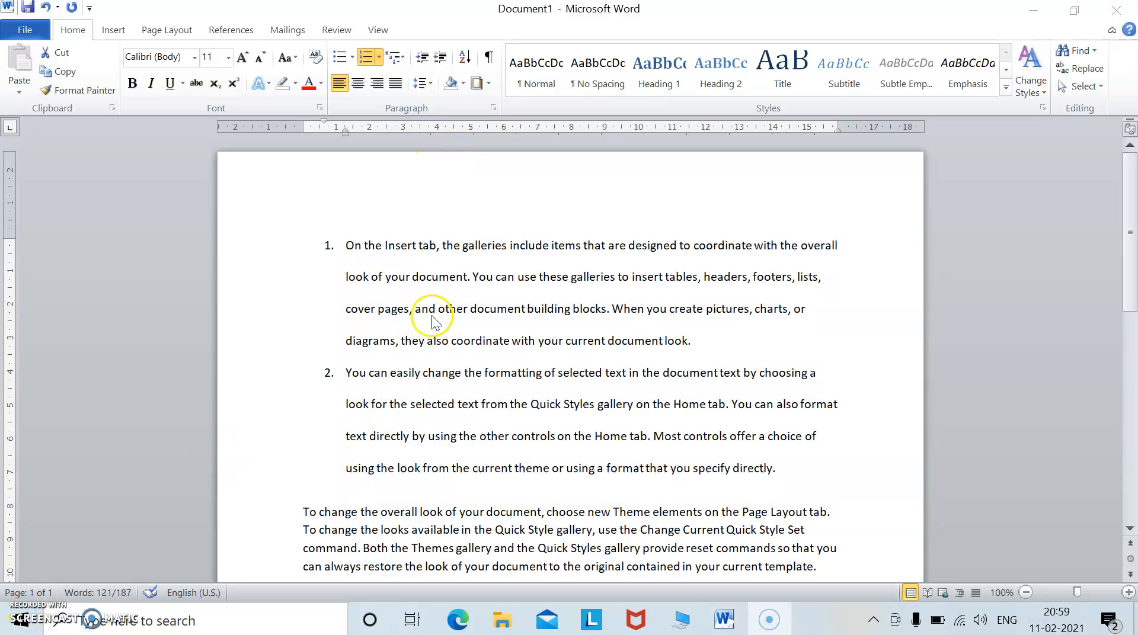
Open the Borders and Shading dialog on its Page Border section.
{"action": "left_click", "coordinate": [456, 211]}
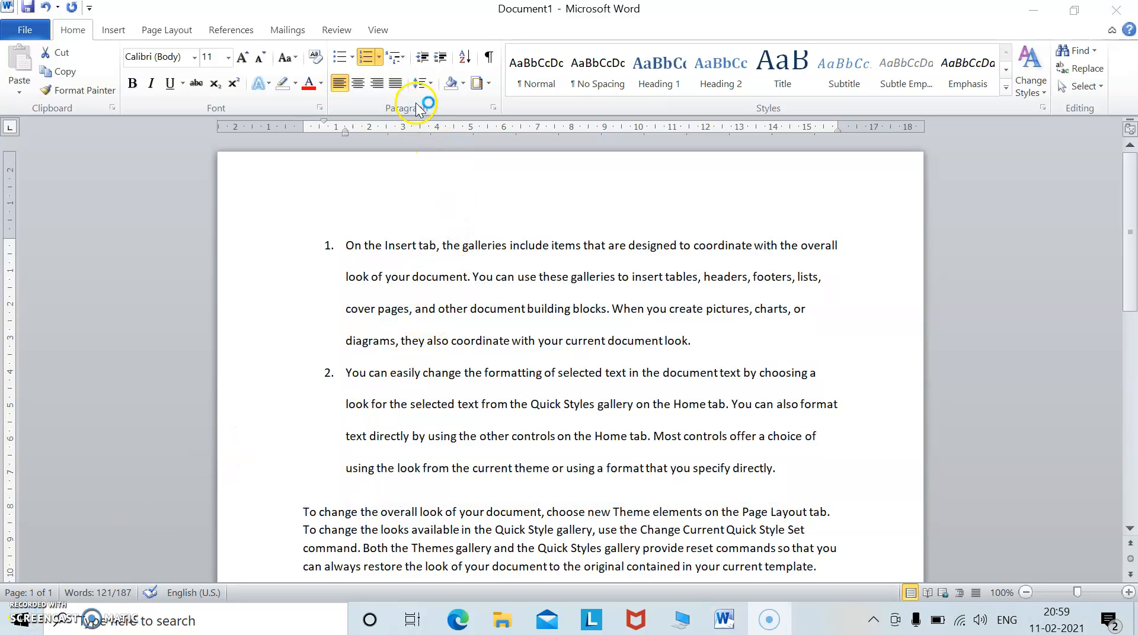
{"action": "left_click", "coordinate": [432, 83]}
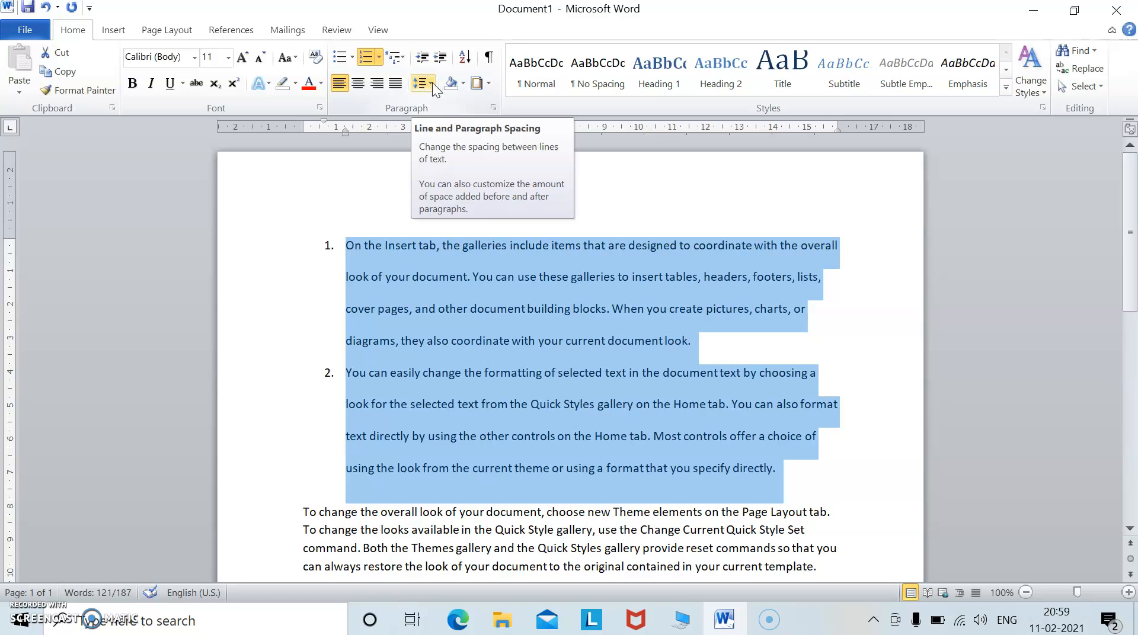
{"action": "left_click", "coordinate": [488, 83]}
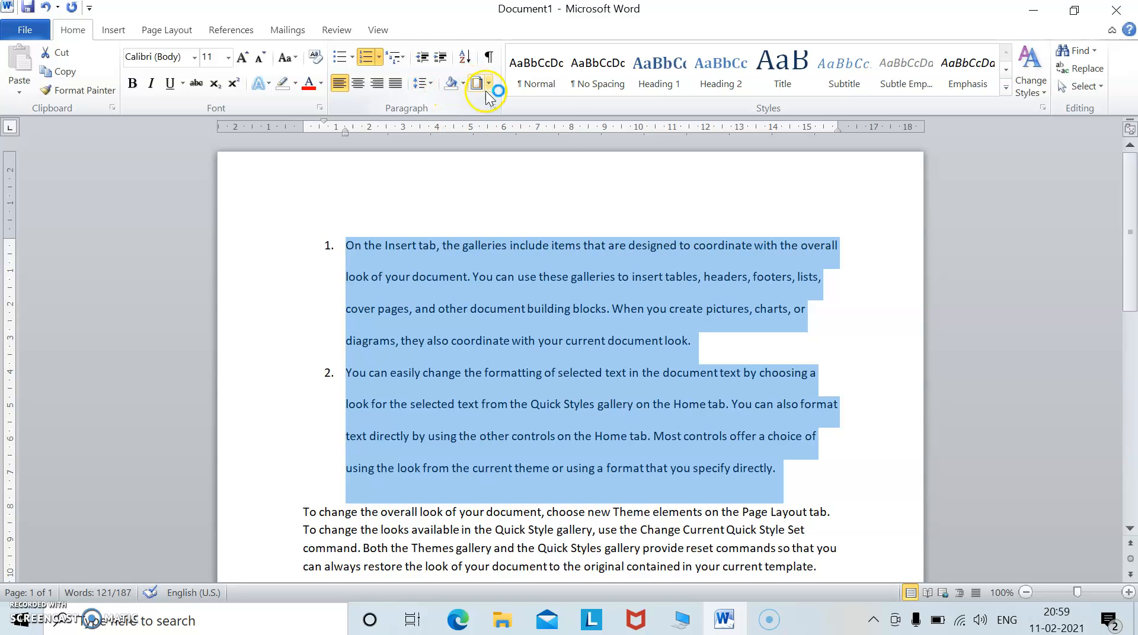
{"action": "left_click", "coordinate": [489, 84]}
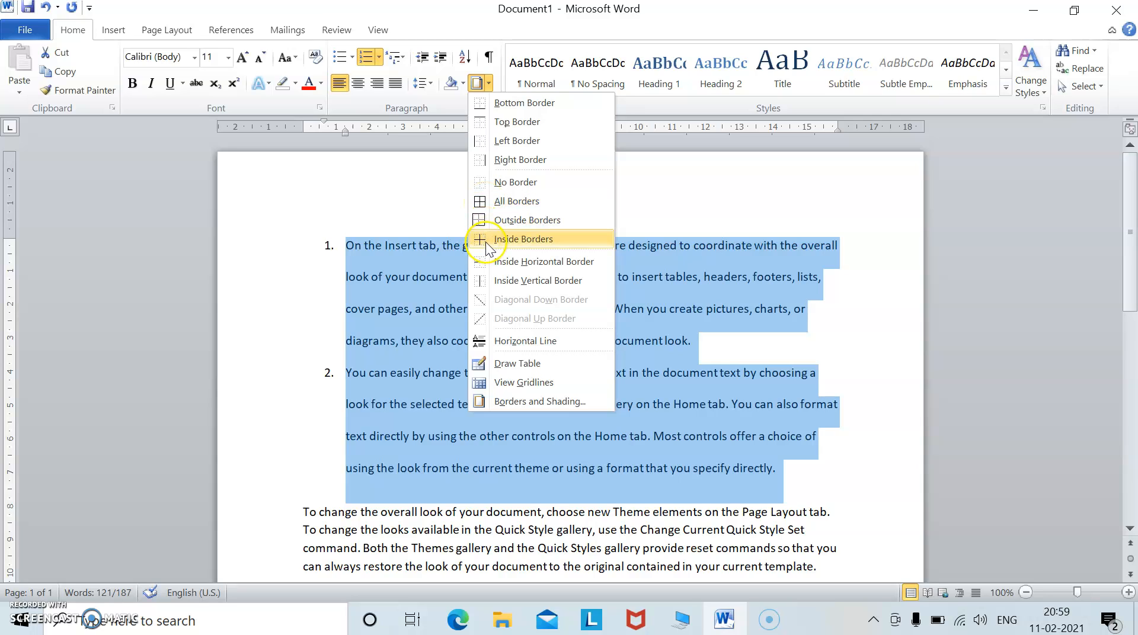
{"action": "left_click", "coordinate": [515, 401]}
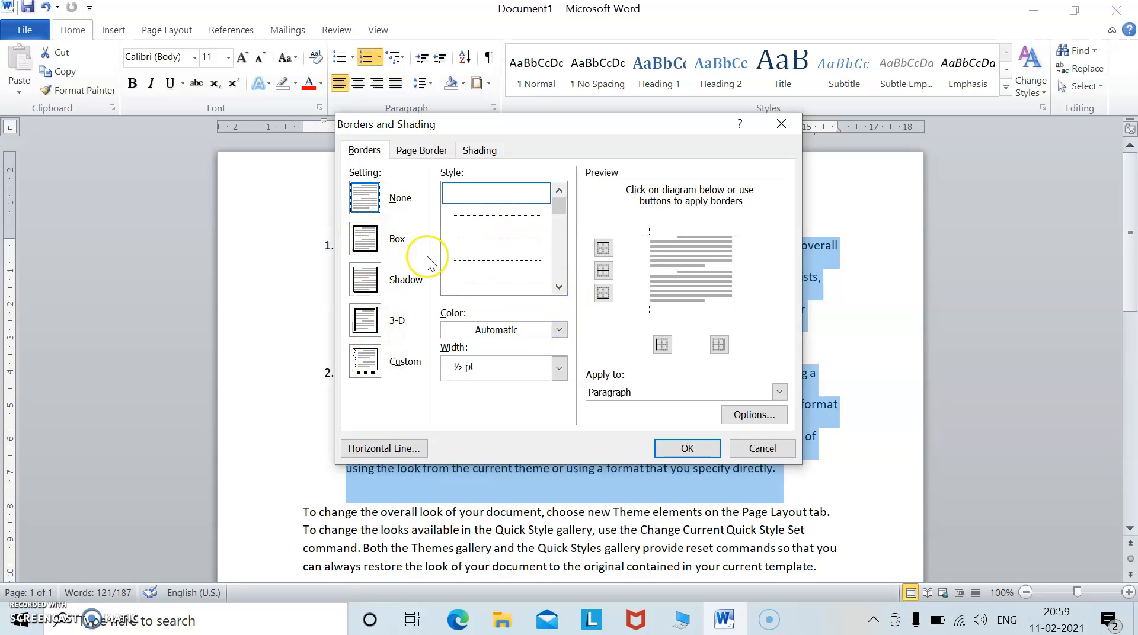
{"action": "left_click", "coordinate": [424, 155]}
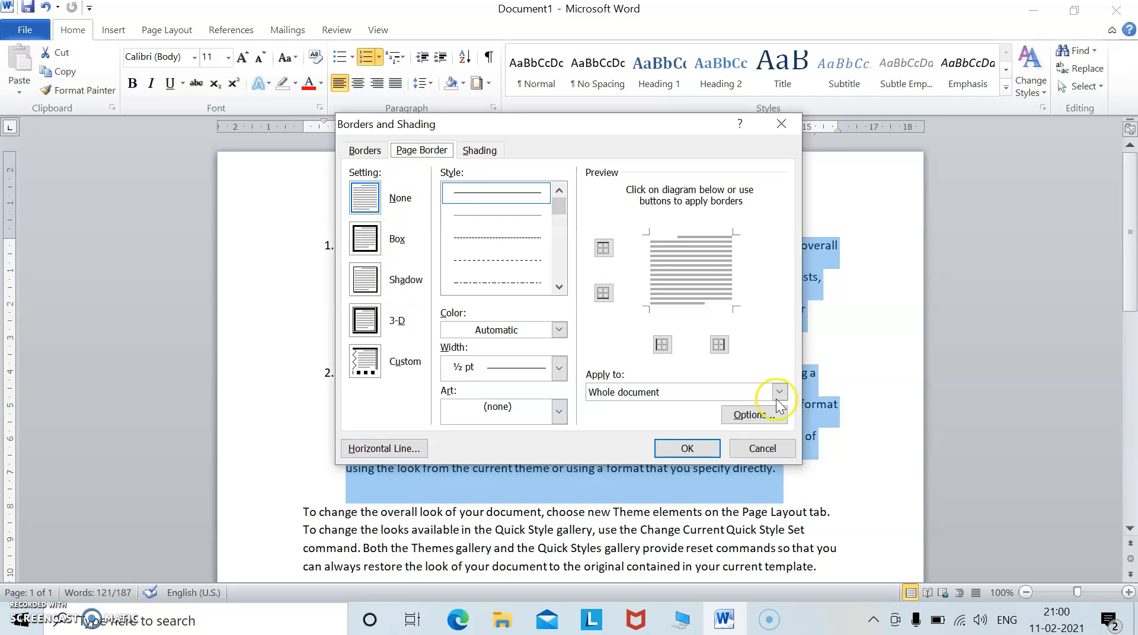
Choose the Box setting and a solid line style for the page border.
{"action": "left_click", "coordinate": [368, 244]}
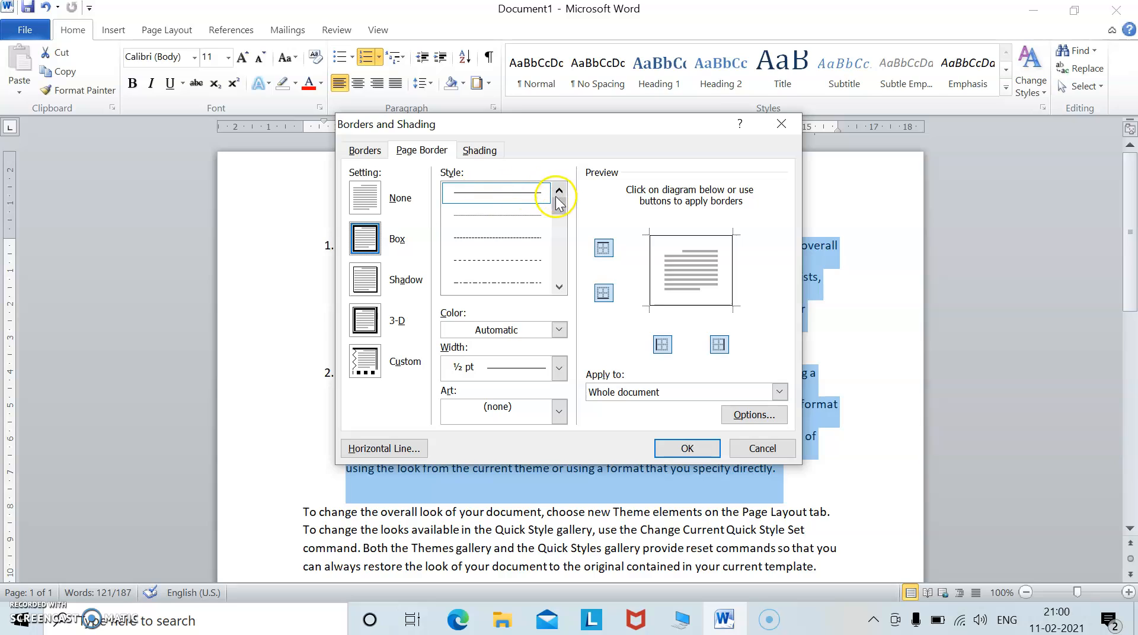
{"action": "left_click_drag", "start_coordinate": [560, 208], "coordinate": [563, 222]}
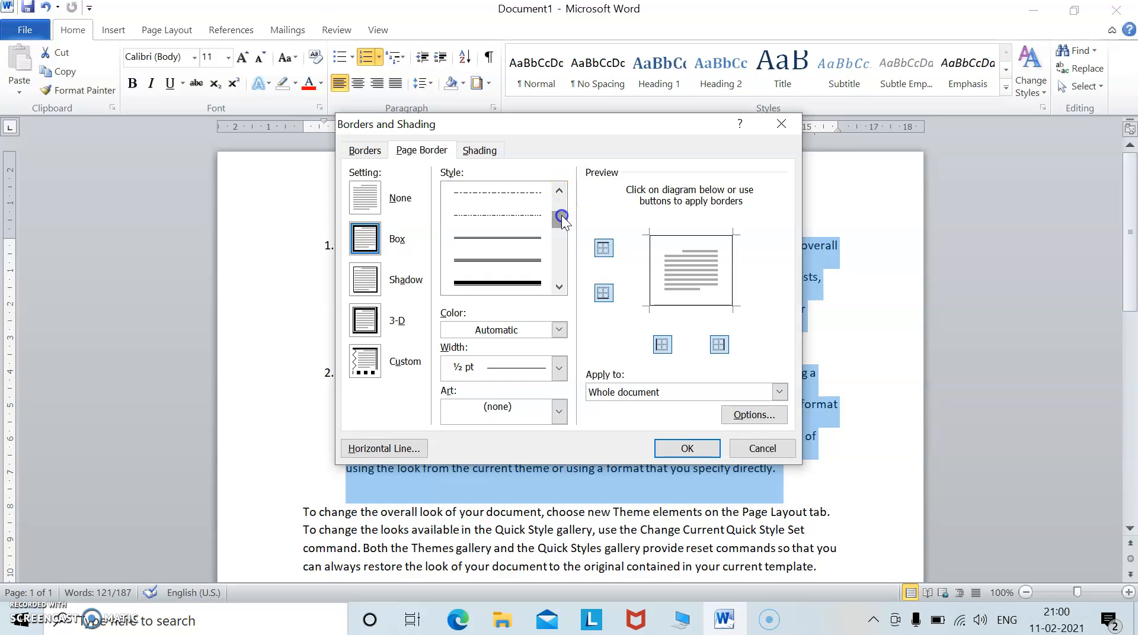
{"action": "left_click", "coordinate": [523, 241]}
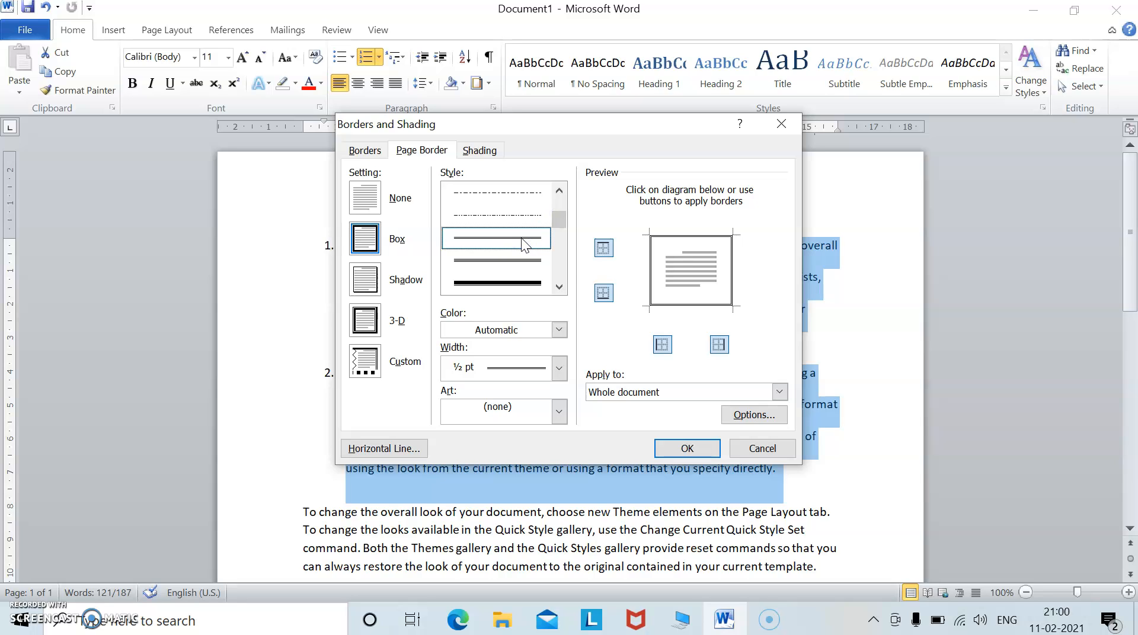
Set the page border colour to yellow, then change it to red.
{"action": "left_click", "coordinate": [560, 329]}
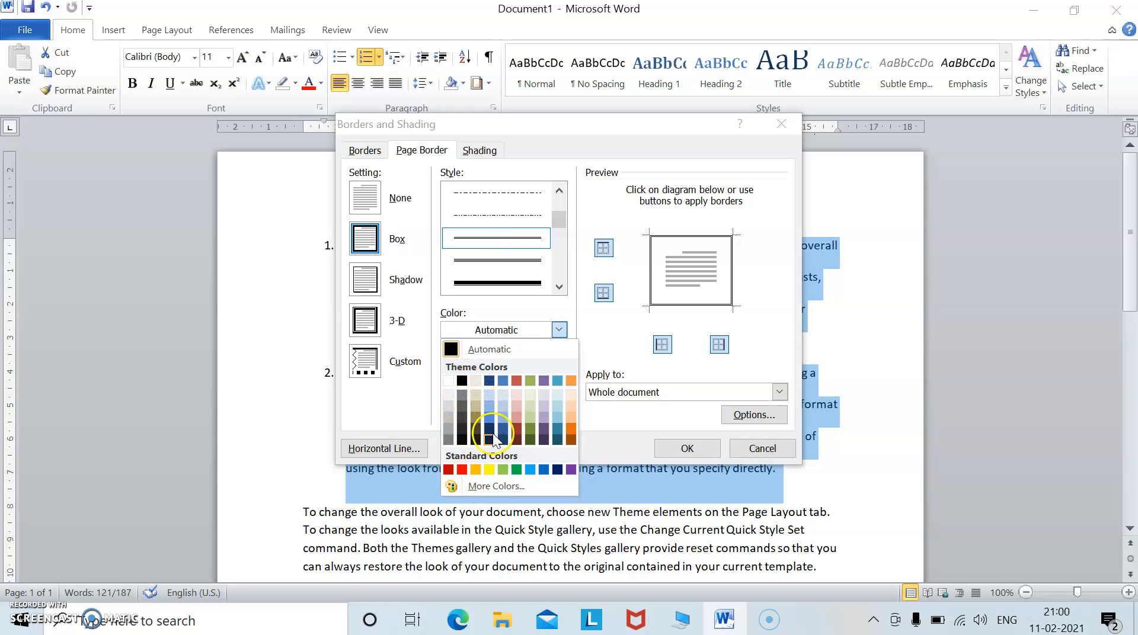
{"action": "left_click", "coordinate": [488, 469]}
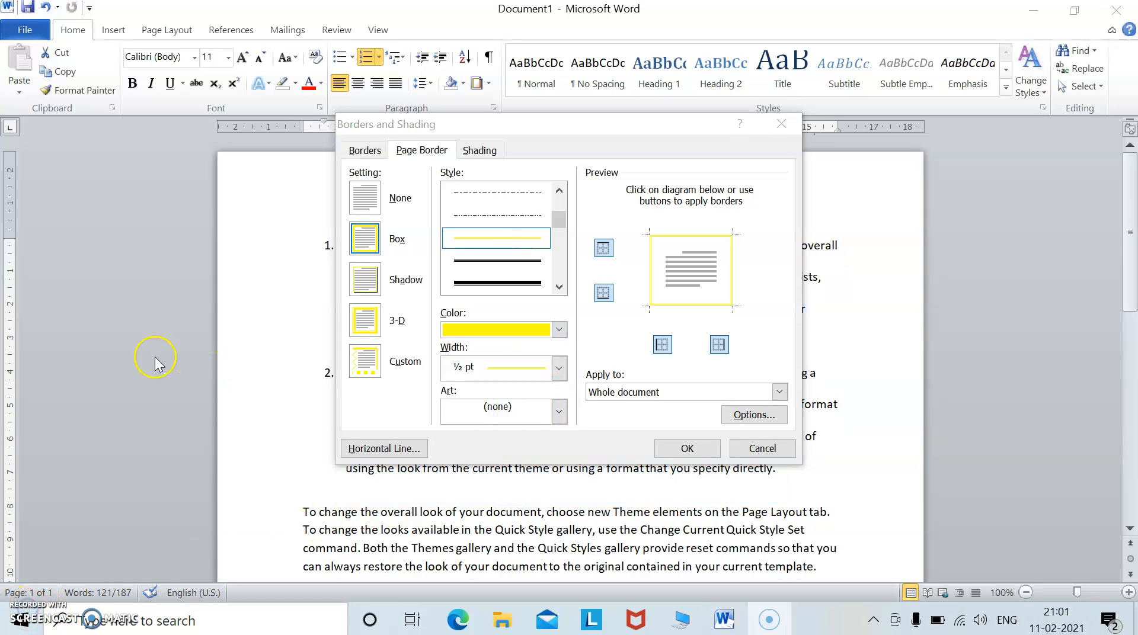
{"action": "left_click", "coordinate": [560, 330]}
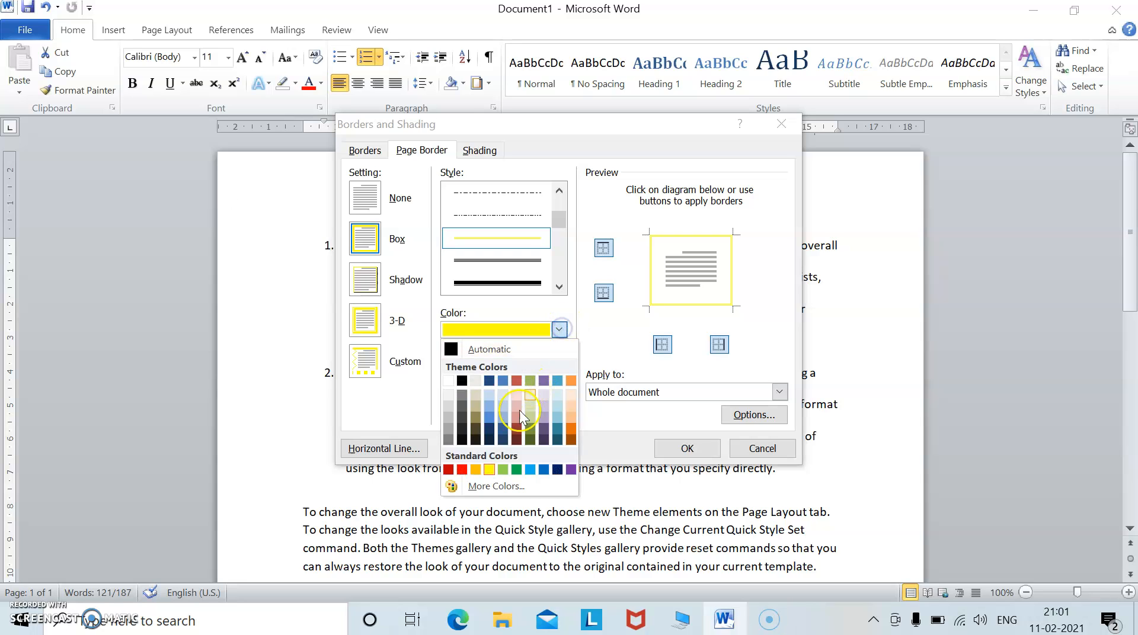
{"action": "left_click", "coordinate": [462, 469]}
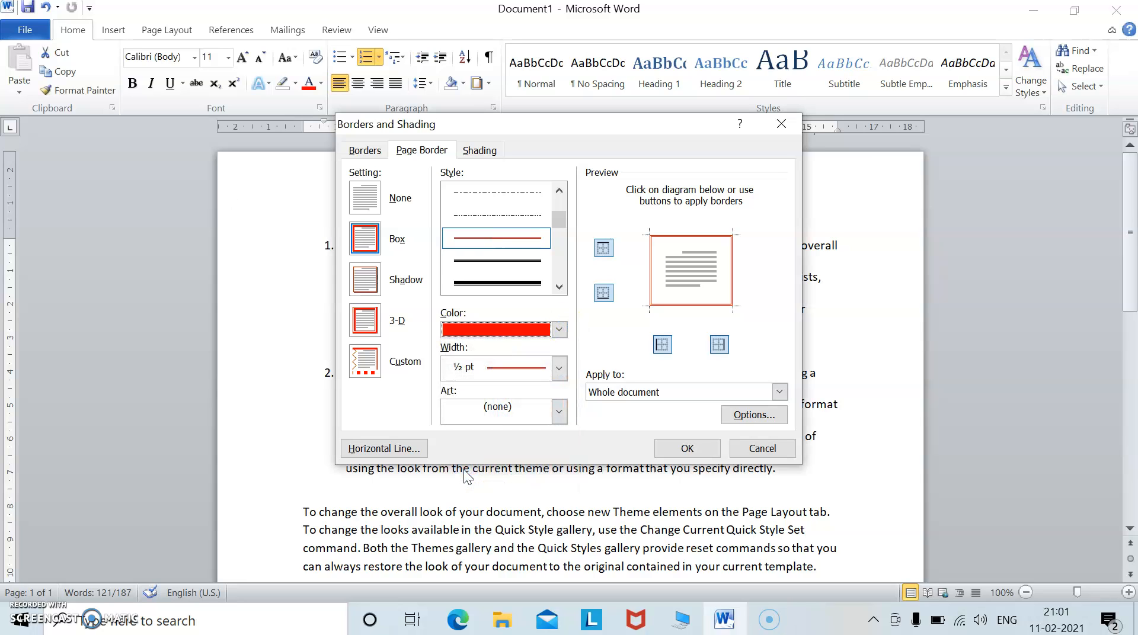
Set the page border width to 1½ pt and look through the Art border options.
{"action": "left_click", "coordinate": [560, 368]}
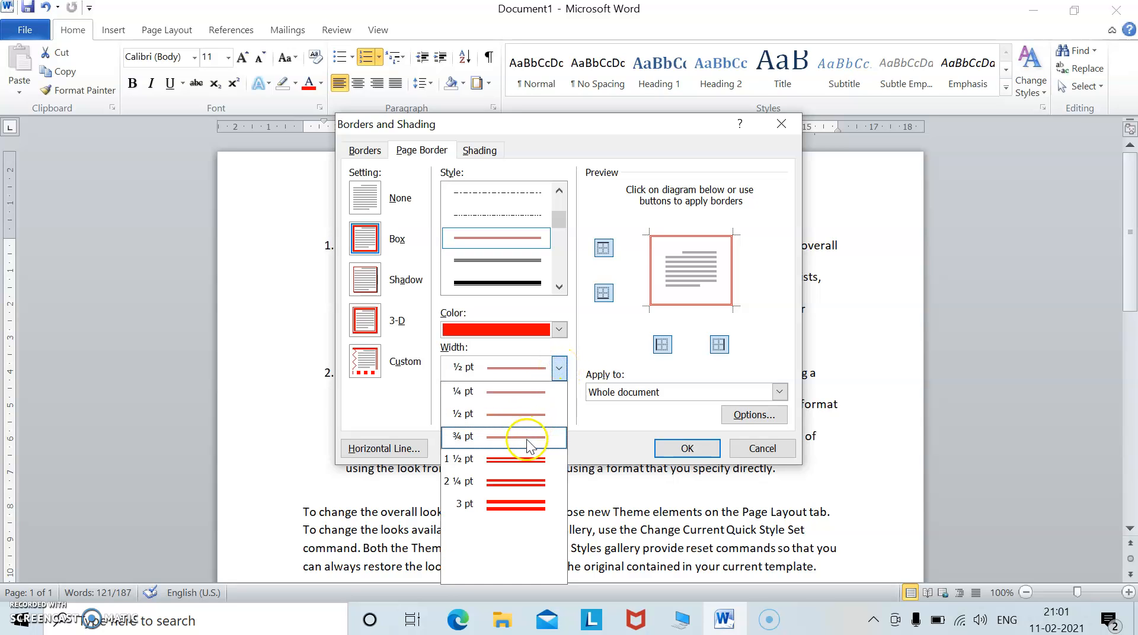
{"action": "left_click", "coordinate": [524, 457]}
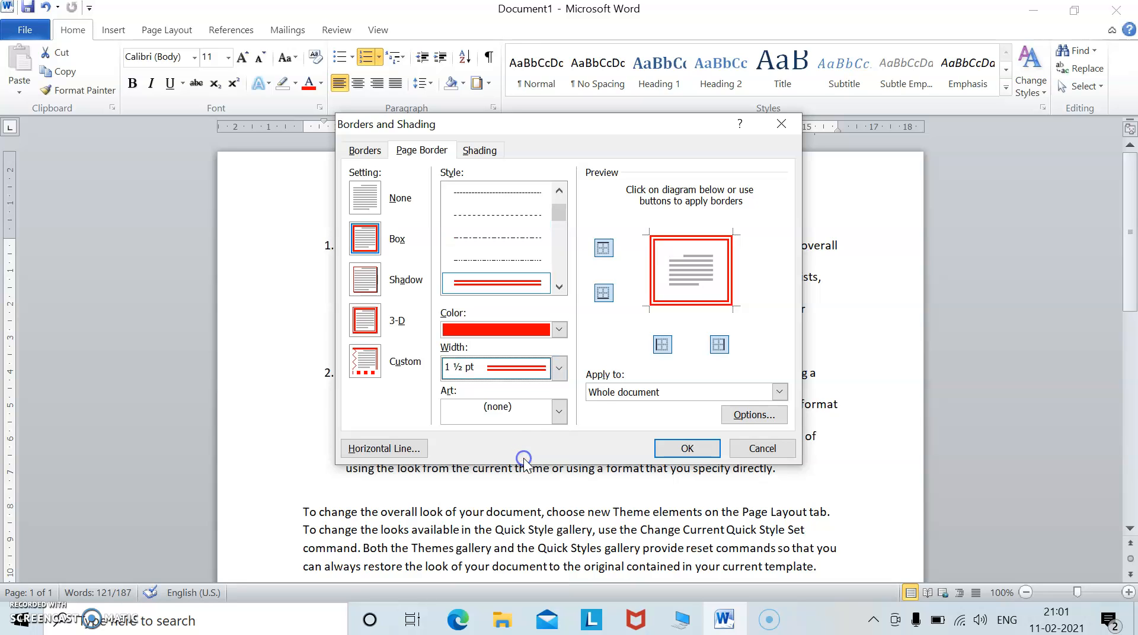
{"action": "left_click", "coordinate": [559, 414]}
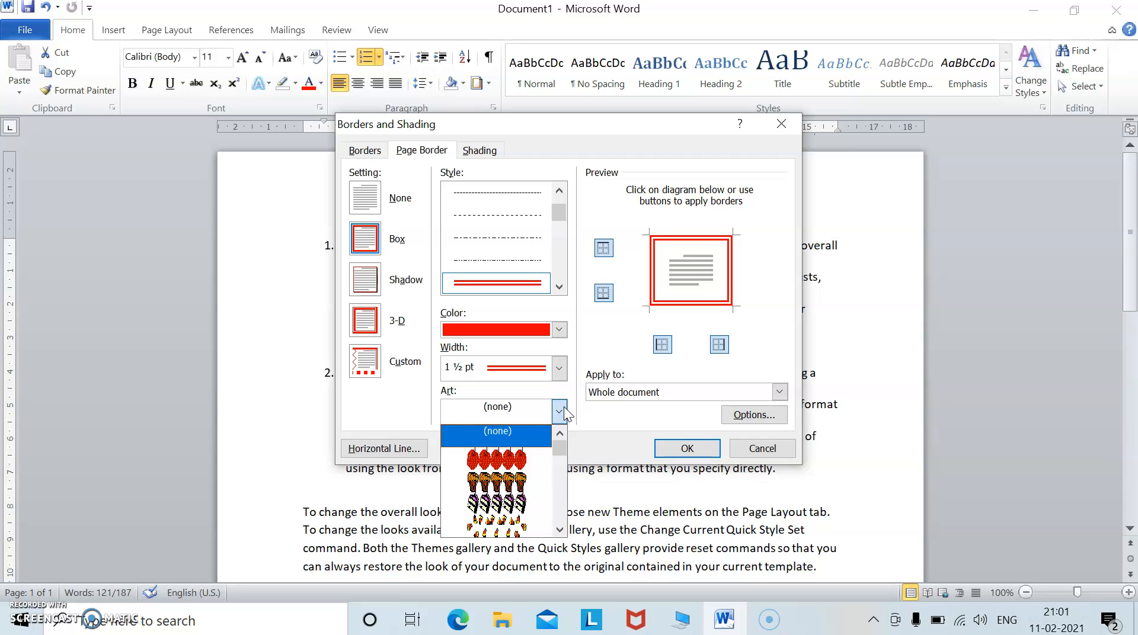
{"action": "left_click_drag", "start_coordinate": [560, 449], "coordinate": [566, 415]}
{"action": "left_click", "coordinate": [563, 411]}
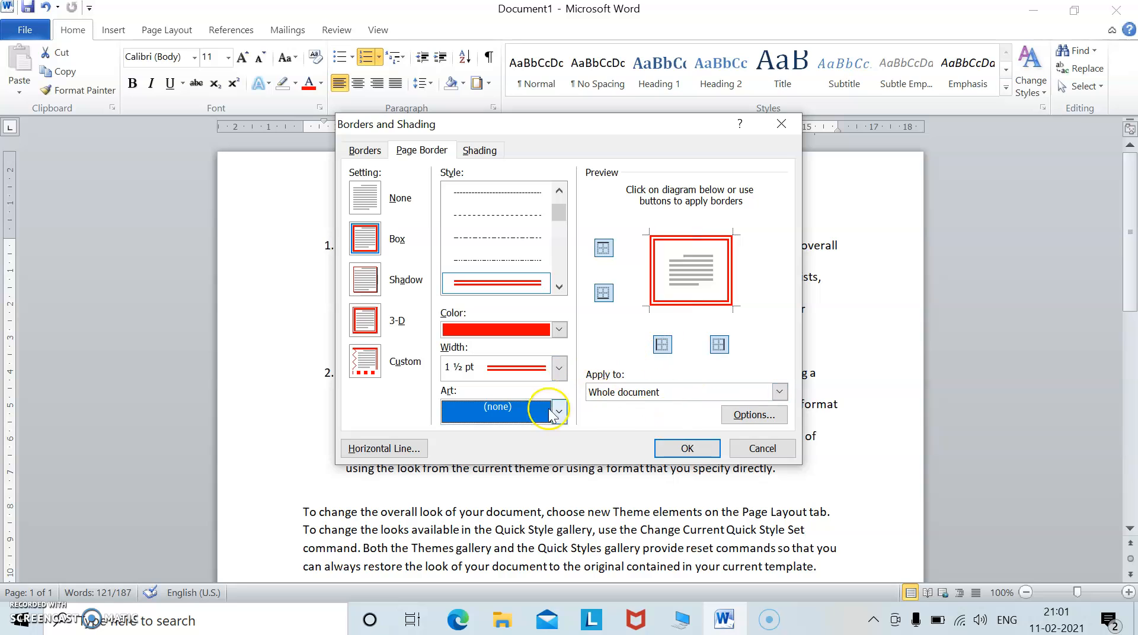
Apply the page border to the whole document and confirm the dialog.
{"action": "left_click", "coordinate": [779, 392]}
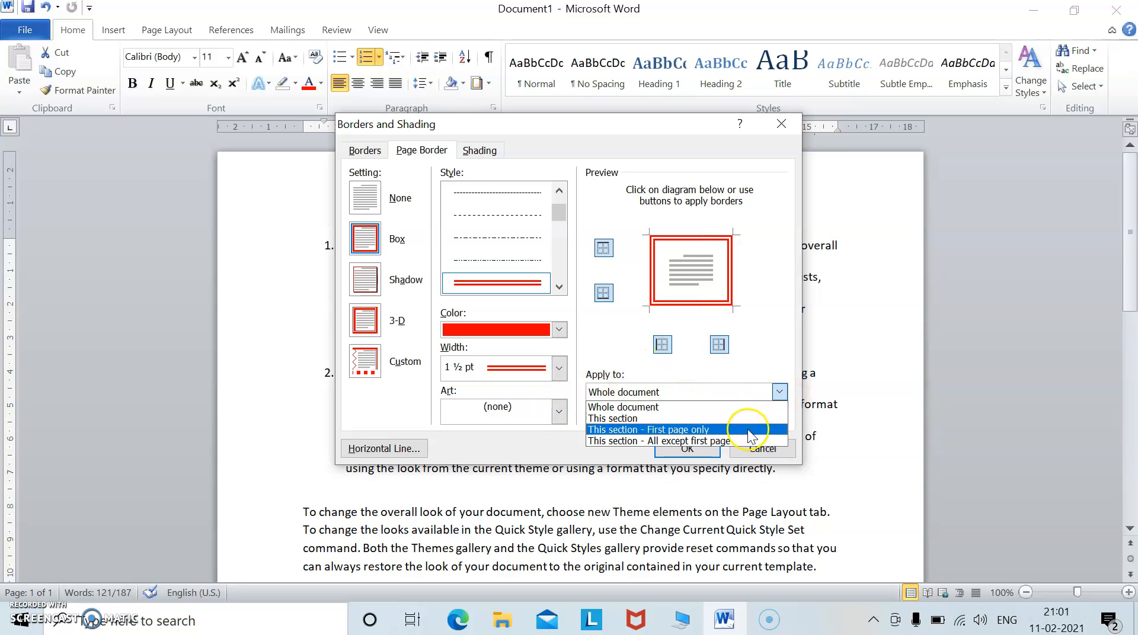
{"action": "left_click", "coordinate": [619, 337]}
{"action": "left_click", "coordinate": [681, 449]}
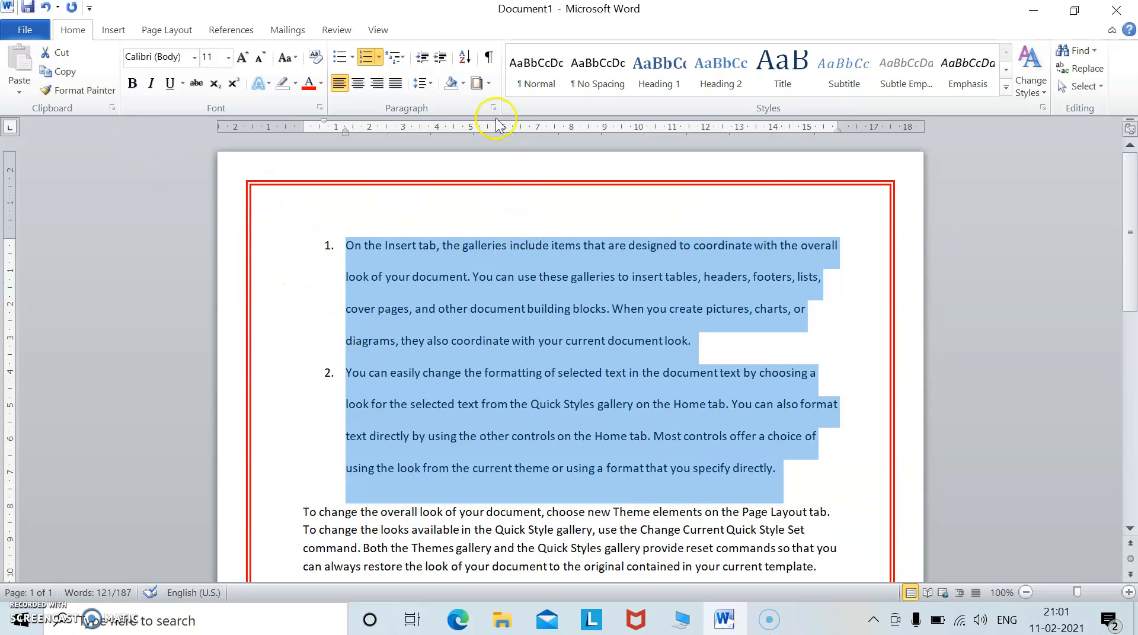
Reopen the Borders and Shading dialog on the Page Border section to review the settings.
{"action": "left_click", "coordinate": [489, 87]}
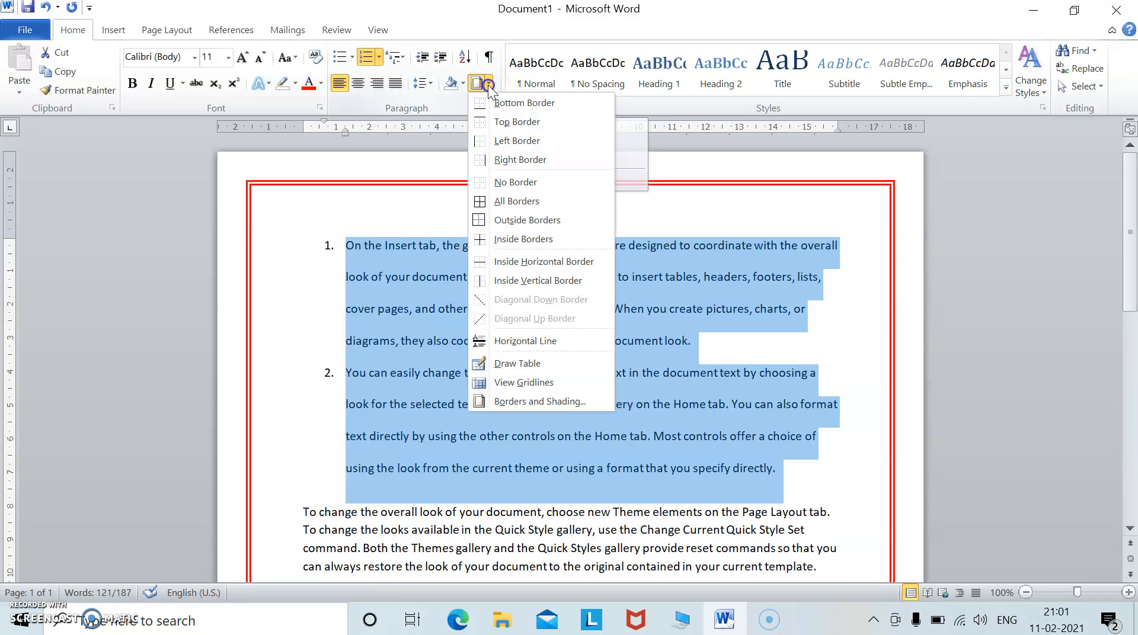
{"action": "left_click", "coordinate": [522, 403]}
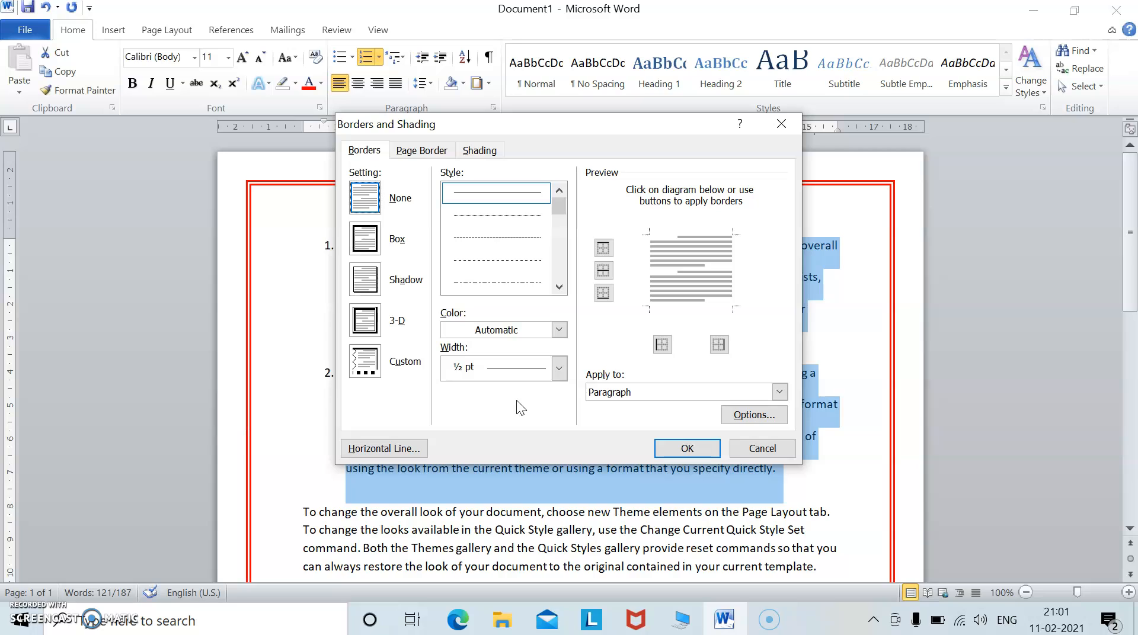
{"action": "left_click", "coordinate": [419, 152]}
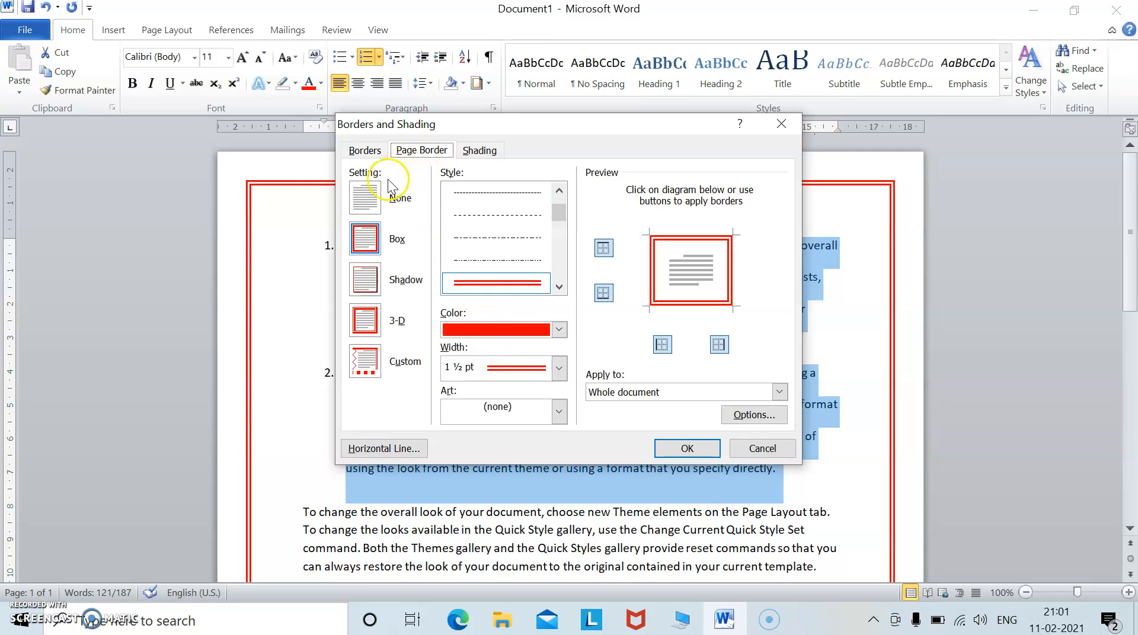
Remove the page border by setting it to None and confirm the dialog.
{"action": "left_click", "coordinate": [366, 198]}
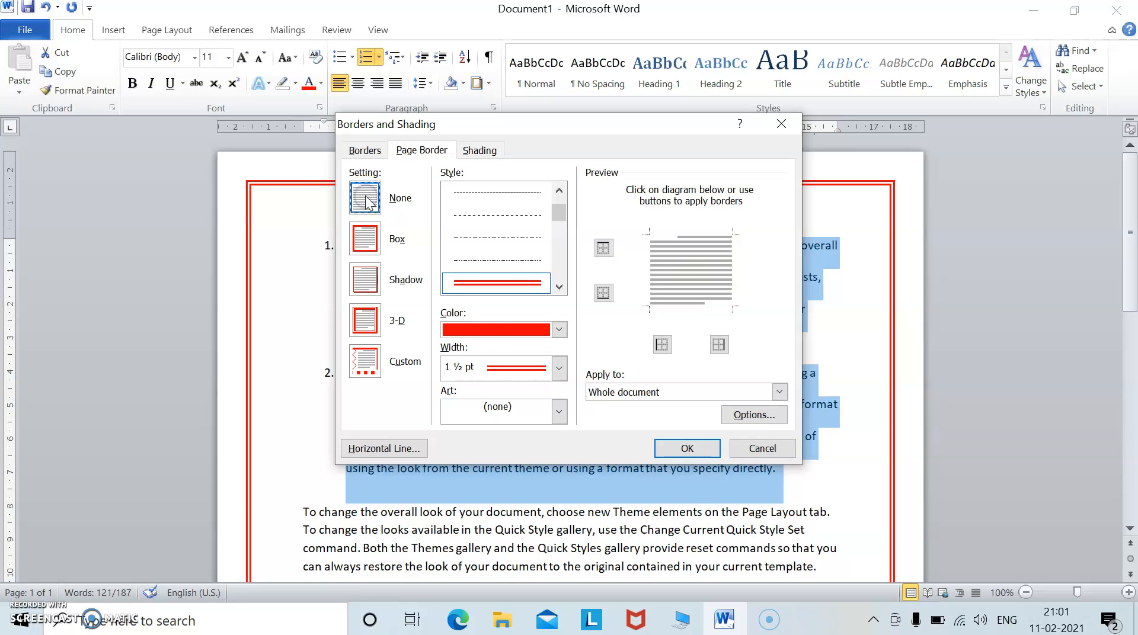
{"action": "left_click", "coordinate": [705, 449]}
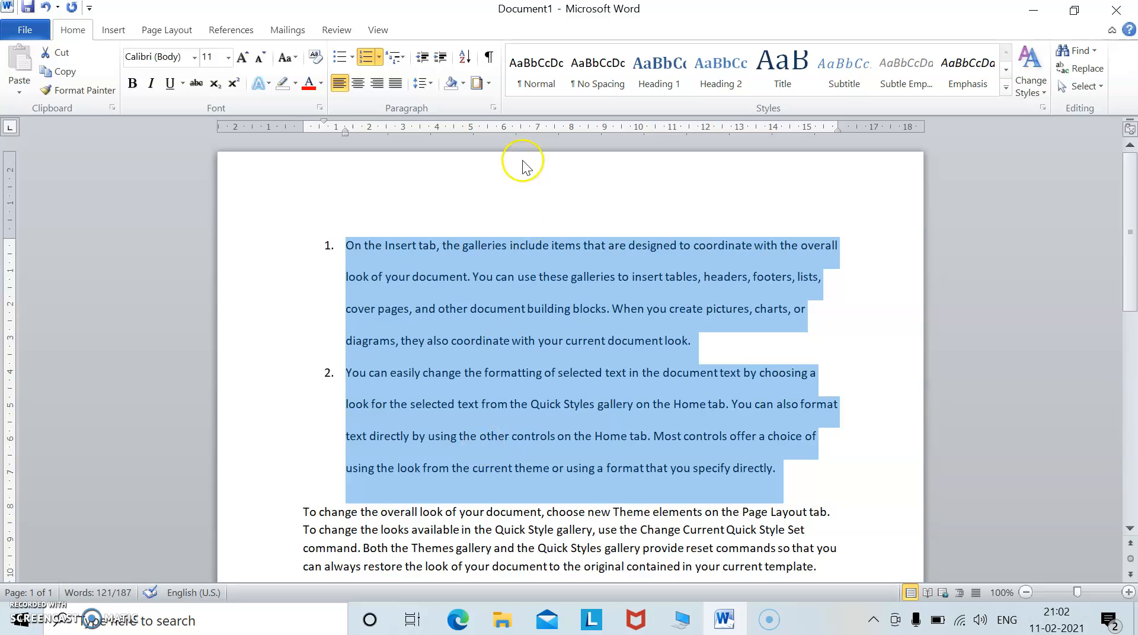
Open the paragraph Shading settings and browse the fill colour palette.
{"action": "left_click", "coordinate": [488, 83]}
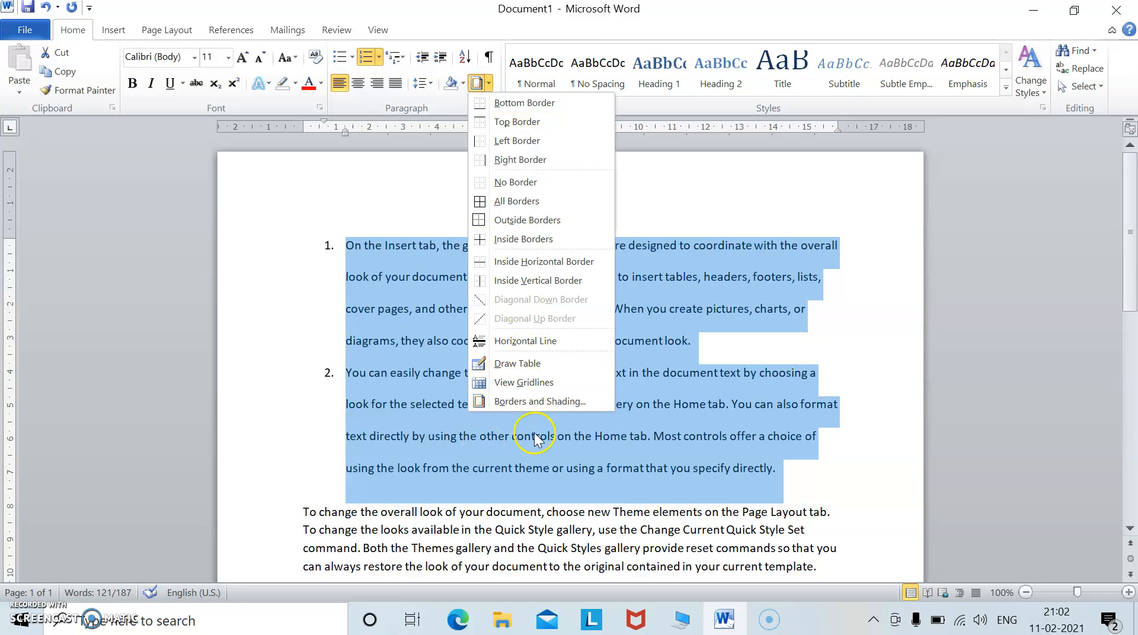
{"action": "left_click", "coordinate": [536, 402]}
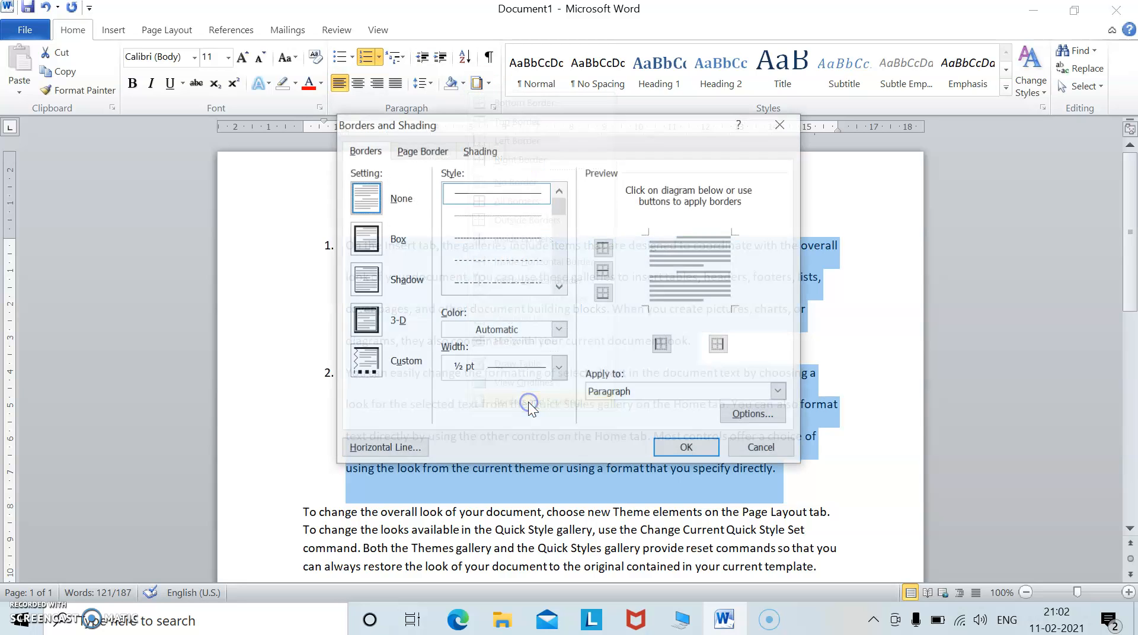
{"action": "left_click", "coordinate": [480, 152]}
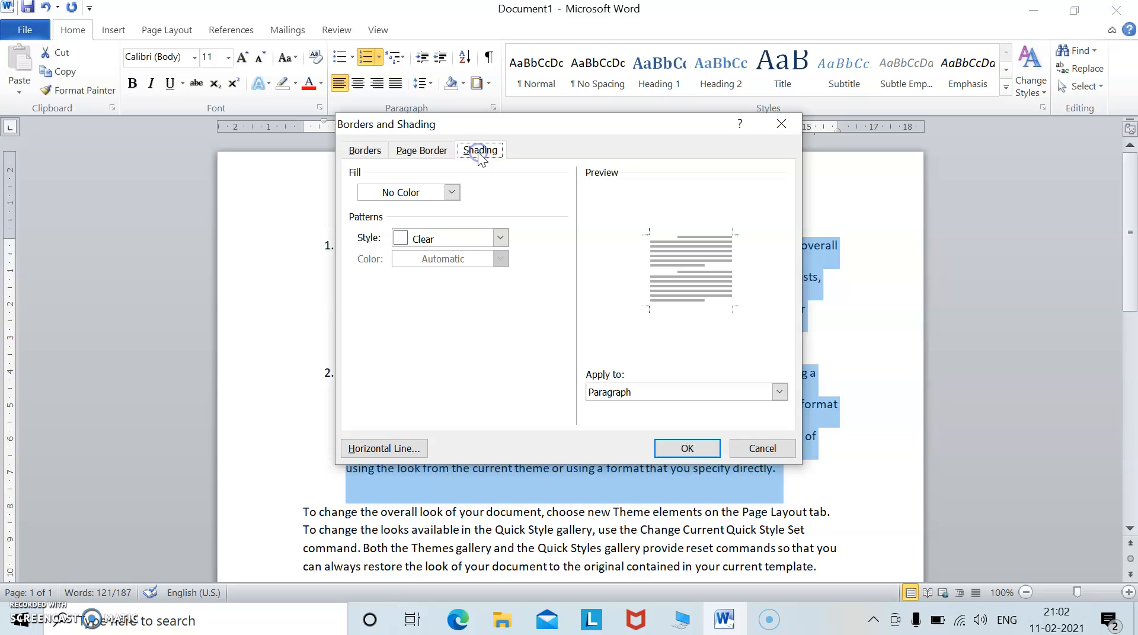
{"action": "left_click", "coordinate": [453, 192]}
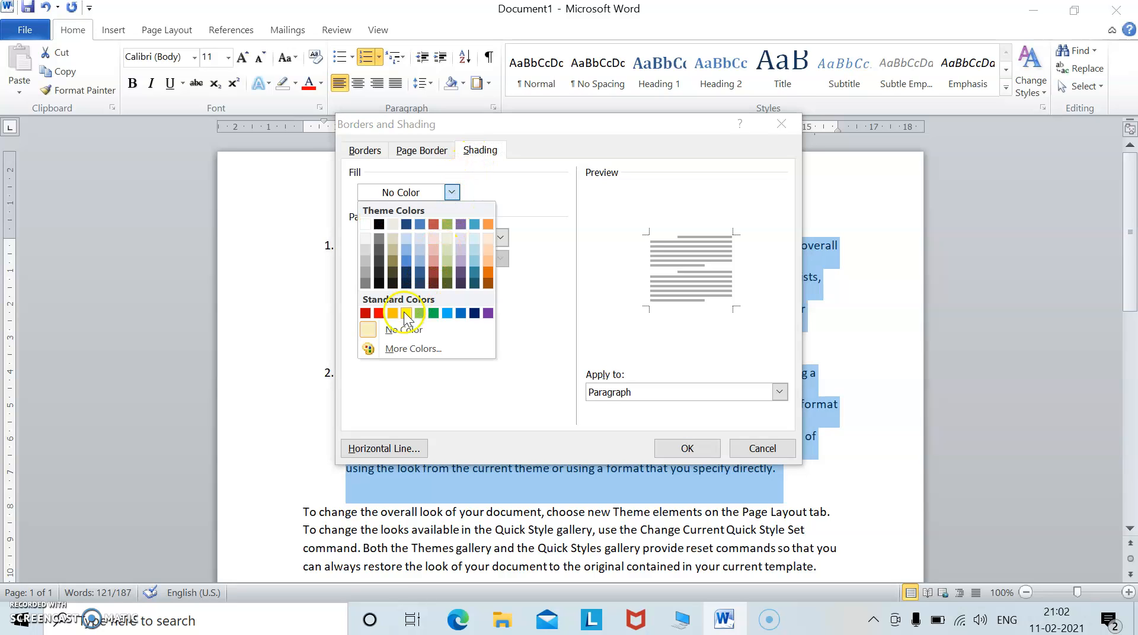
{"action": "left_click", "coordinate": [527, 320]}
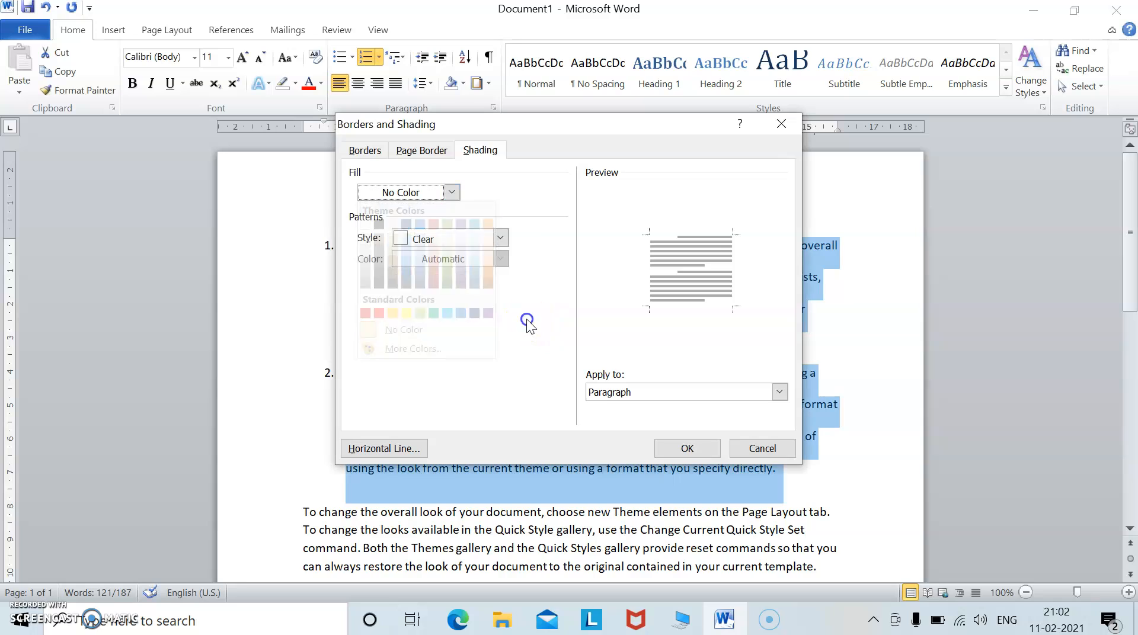
Try a 10% green shading pattern for the selected paragraphs and cancel the dialog.
{"action": "left_click", "coordinate": [500, 238]}
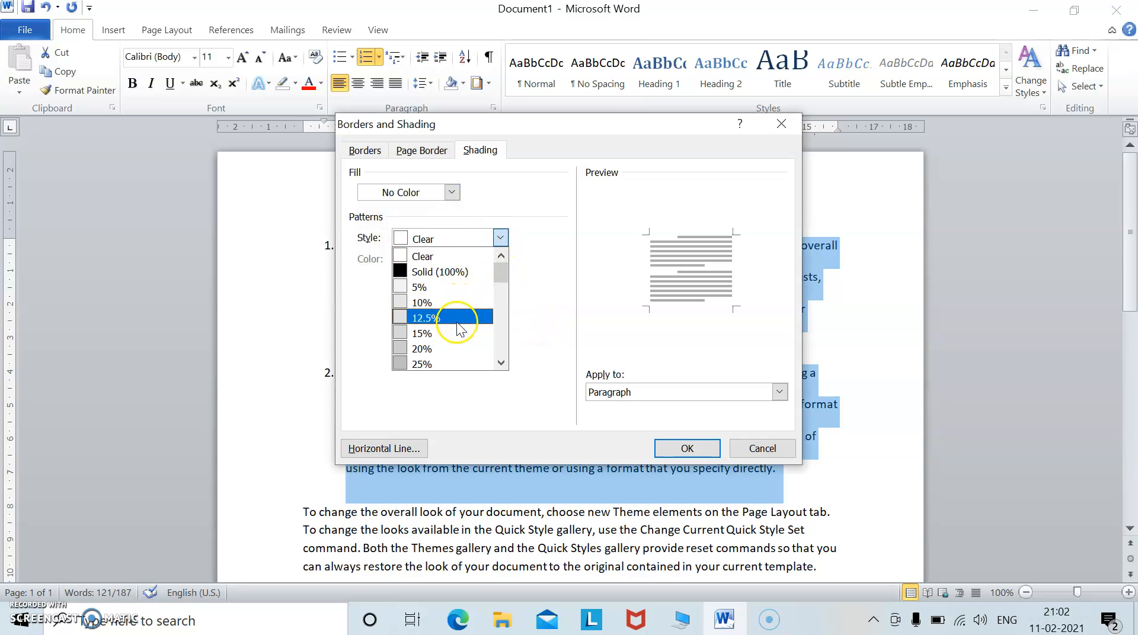
{"action": "left_click", "coordinate": [545, 287]}
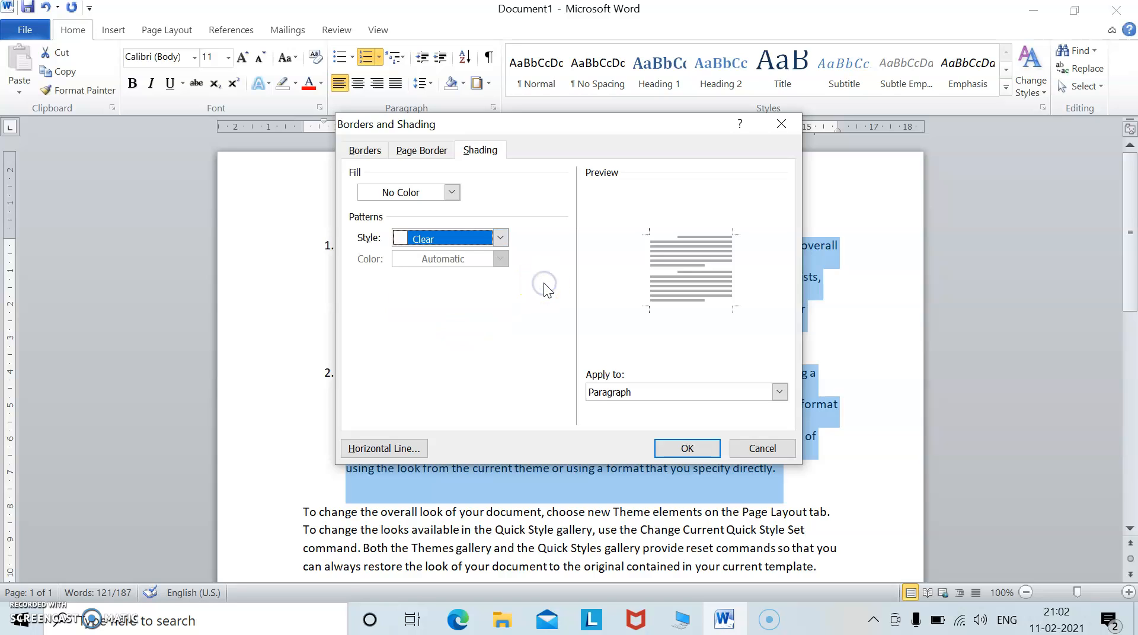
{"action": "left_click", "coordinate": [502, 240]}
{"action": "left_click", "coordinate": [464, 302]}
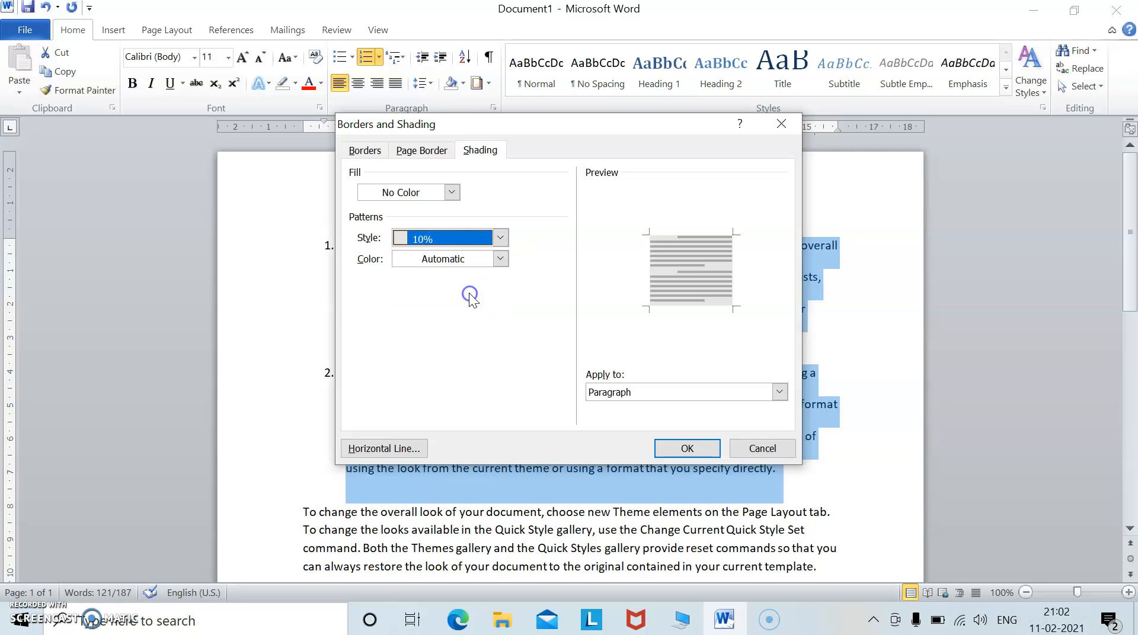
{"action": "left_click", "coordinate": [500, 259]}
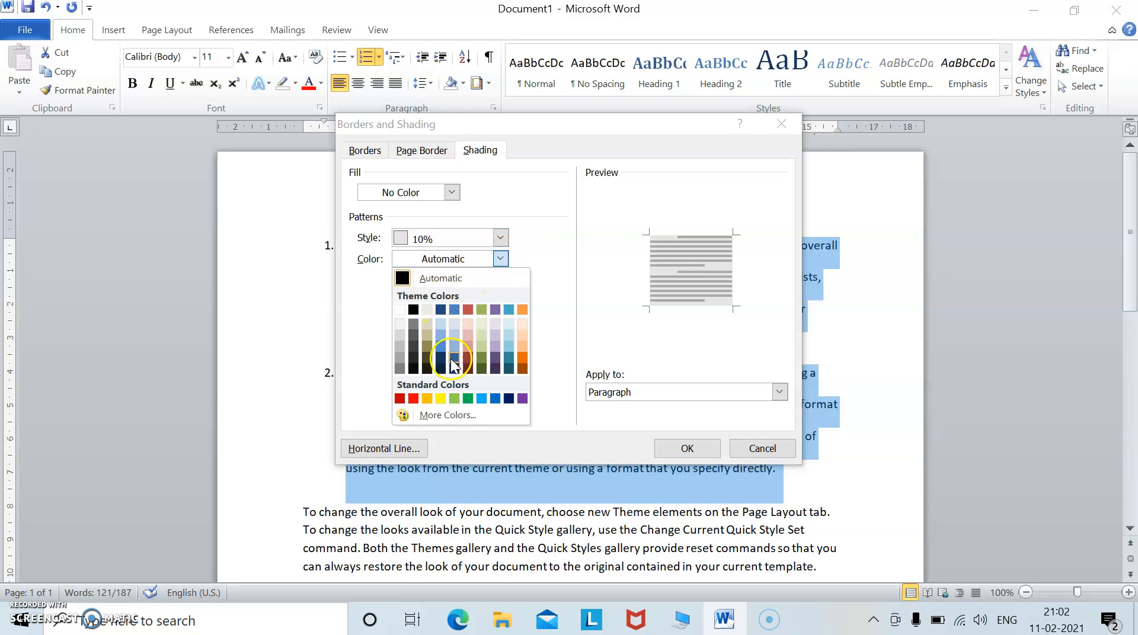
{"action": "left_click", "coordinate": [468, 399]}
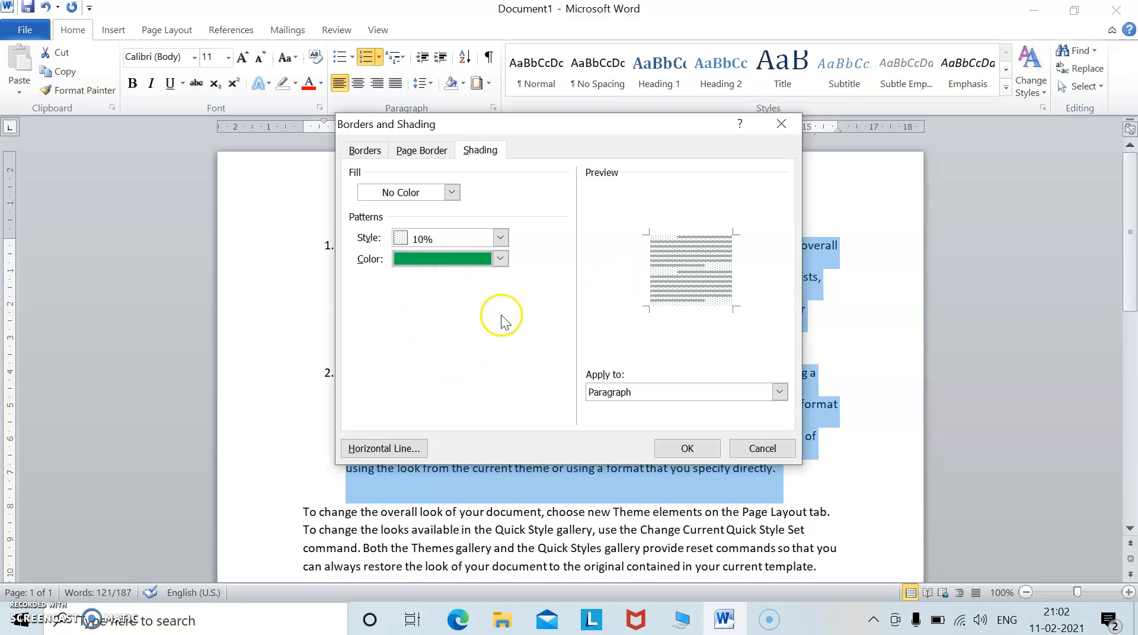
{"action": "left_click", "coordinate": [775, 450]}
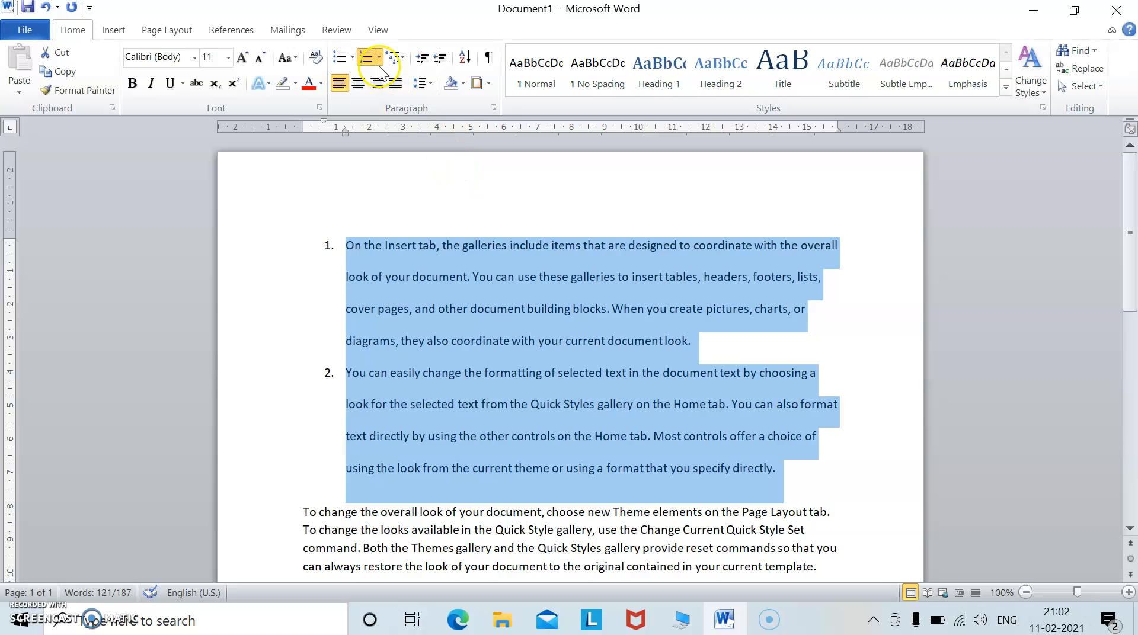
Sort the selected list paragraphs in ascending order.
{"action": "left_click", "coordinate": [465, 61]}
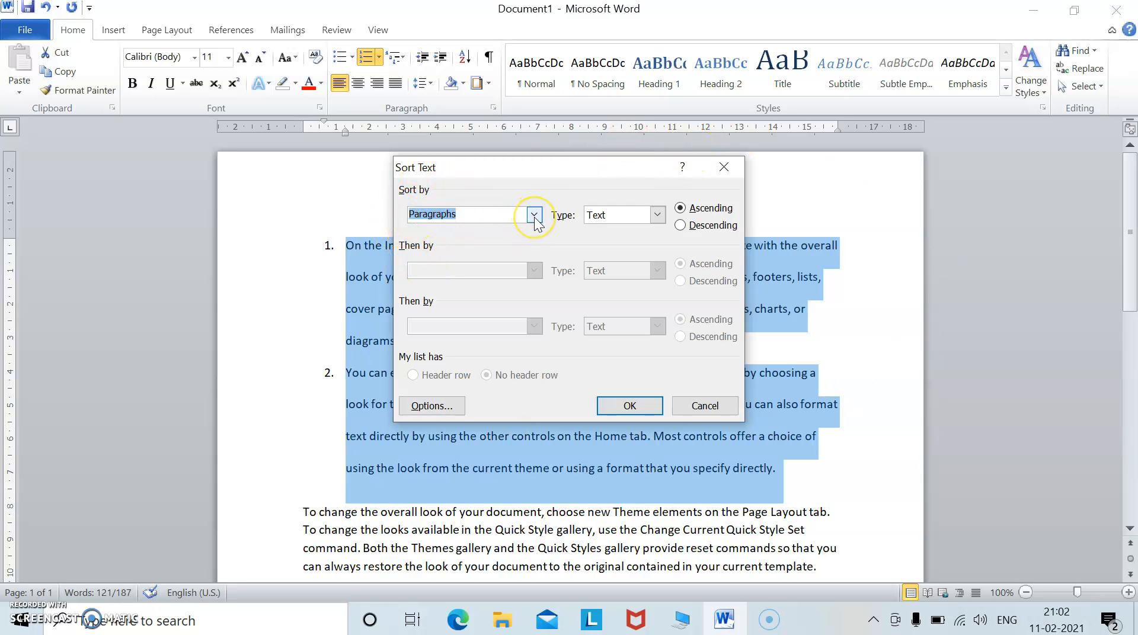
{"action": "left_click", "coordinate": [685, 212]}
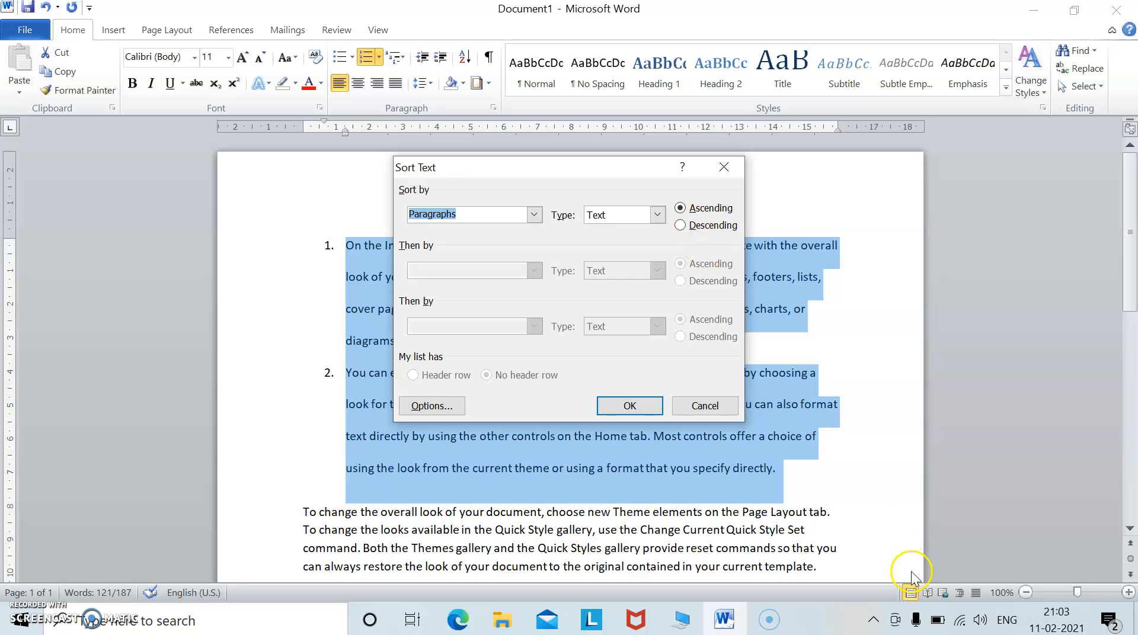
{"action": "left_click", "coordinate": [633, 407]}
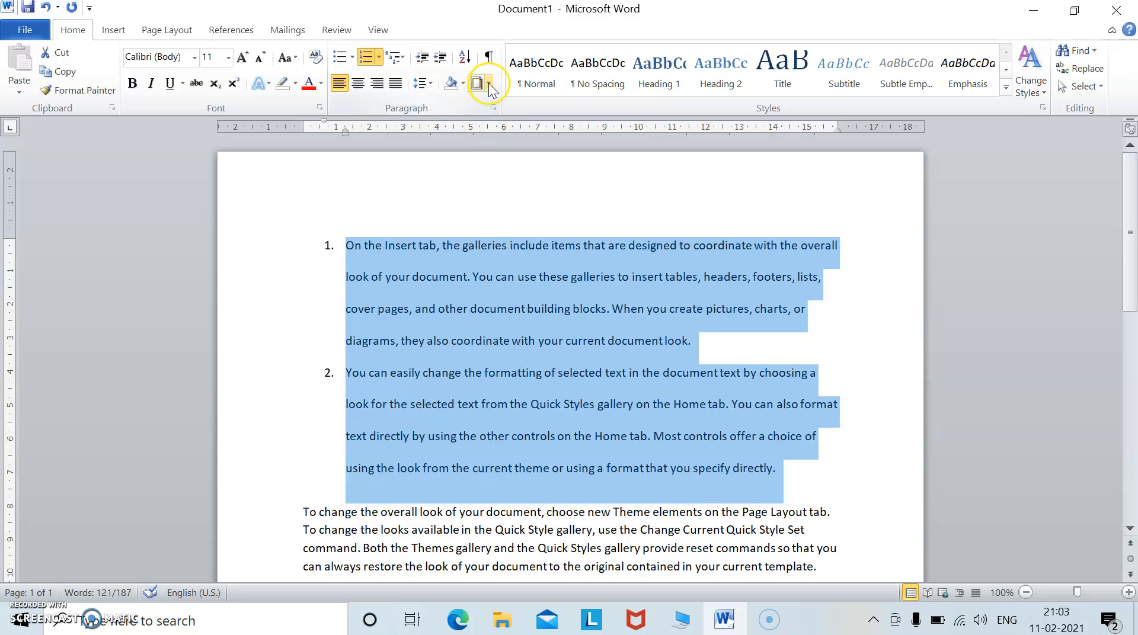
Sort the selected list paragraphs in descending order.
{"action": "left_click", "coordinate": [464, 57]}
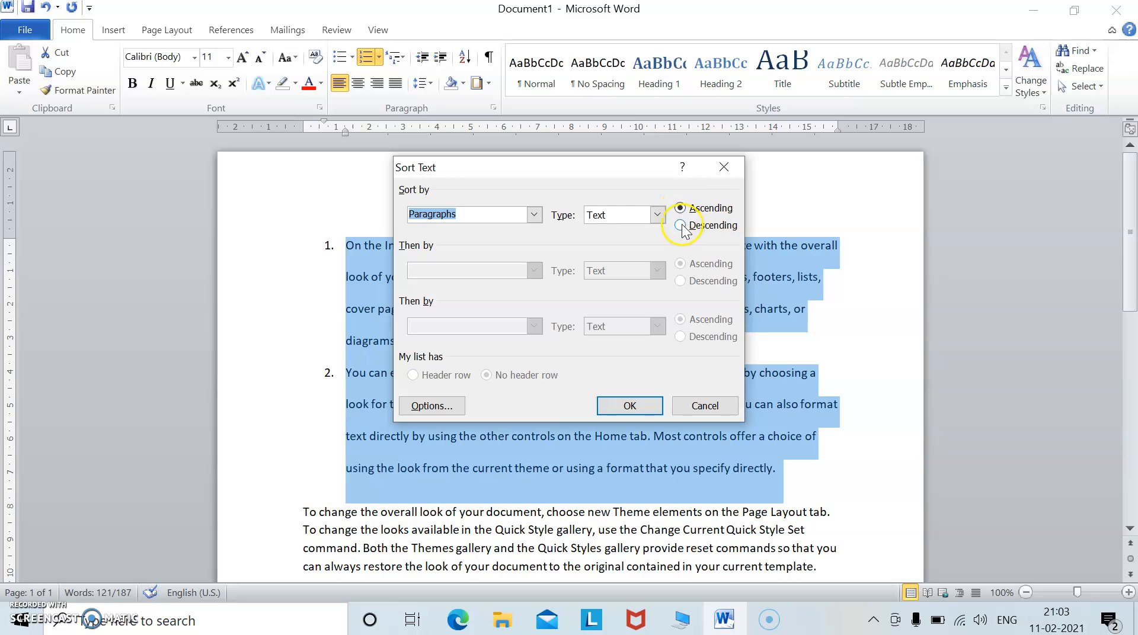
{"action": "left_click", "coordinate": [681, 225]}
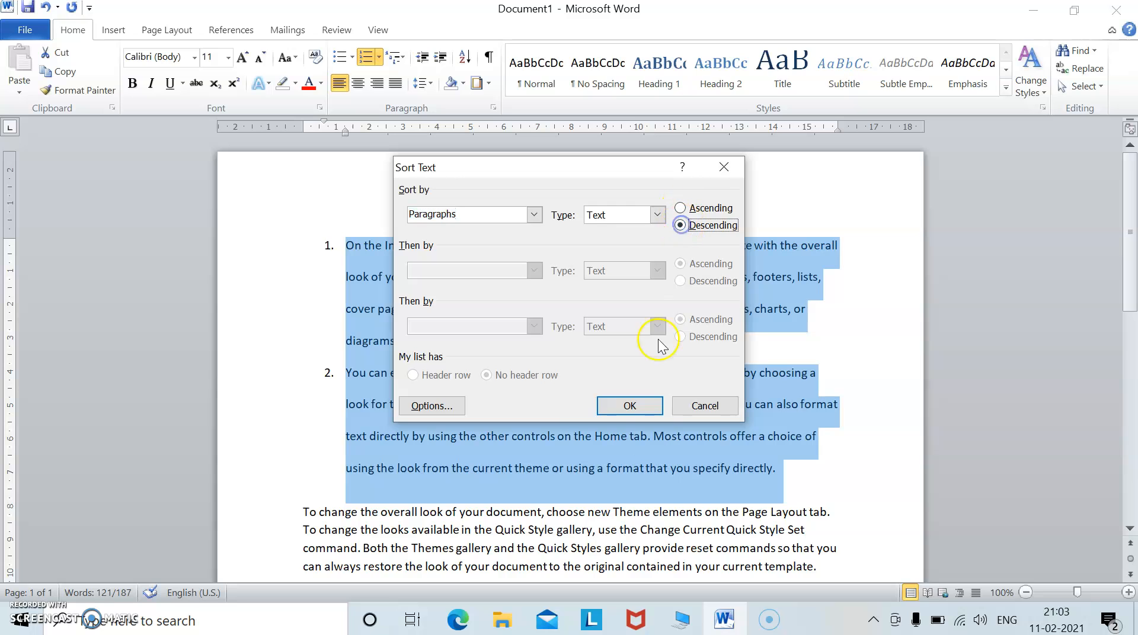
{"action": "left_click", "coordinate": [627, 406]}
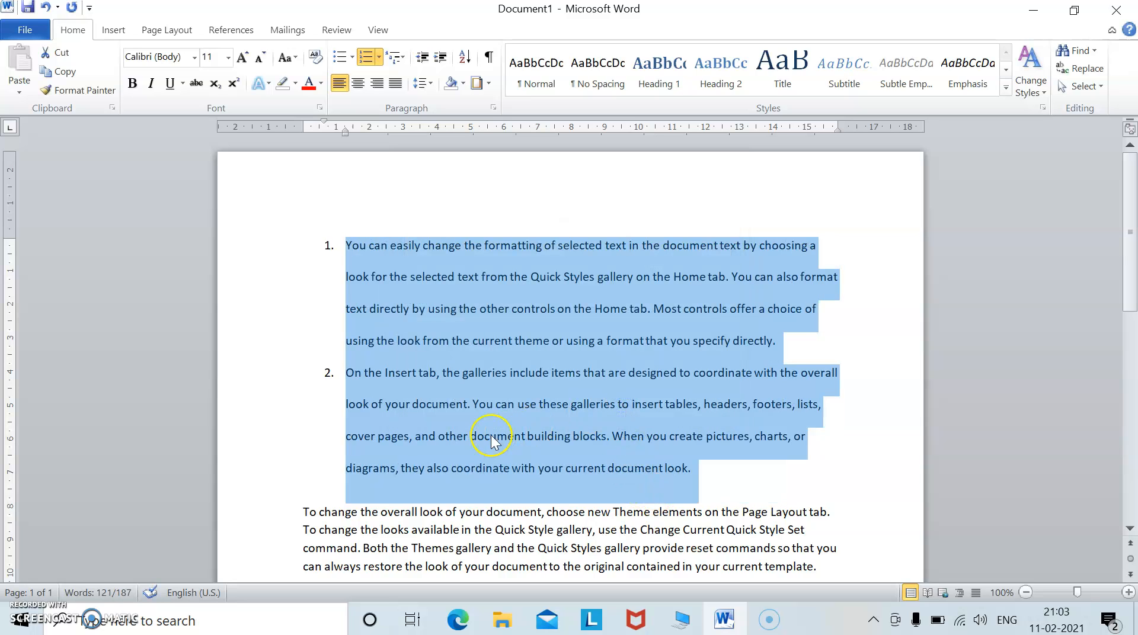
Select the opening lines of the first paragraph and apply the No Spacing style.
{"action": "left_click", "coordinate": [369, 244]}
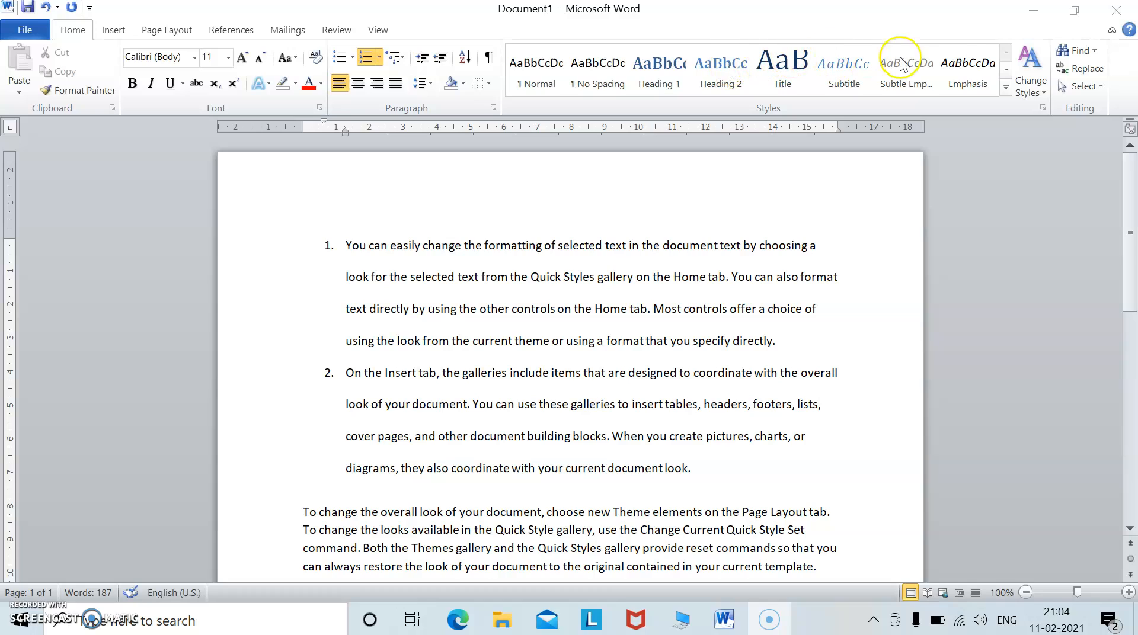
{"action": "left_click", "coordinate": [356, 255]}
{"action": "left_click_drag", "start_coordinate": [348, 246], "coordinate": [523, 329]}
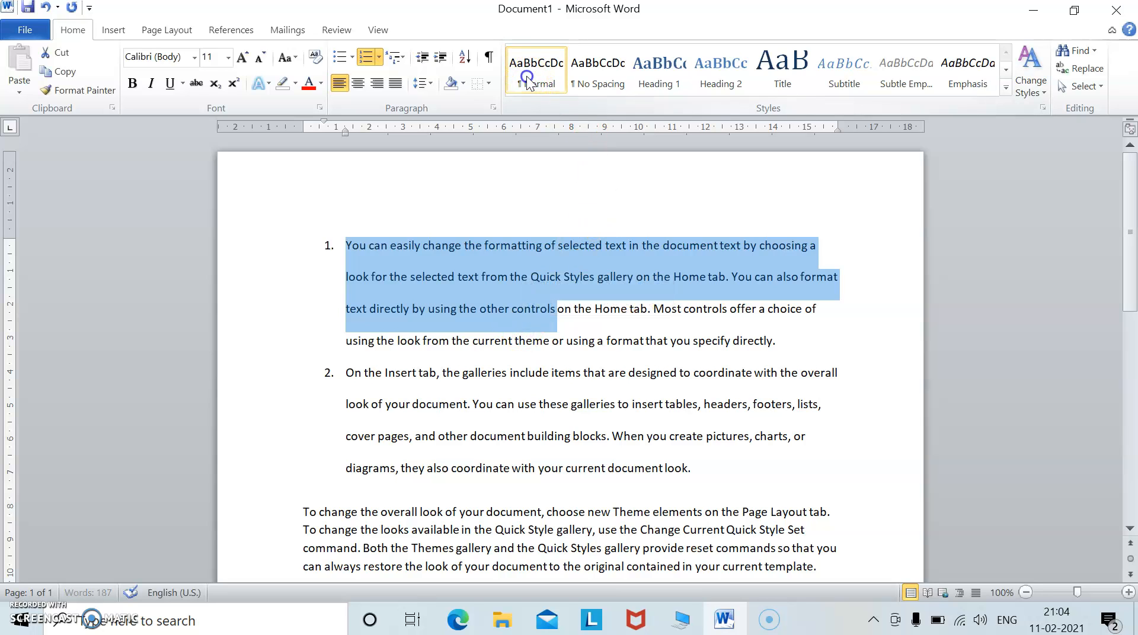
{"action": "left_click", "coordinate": [593, 77]}
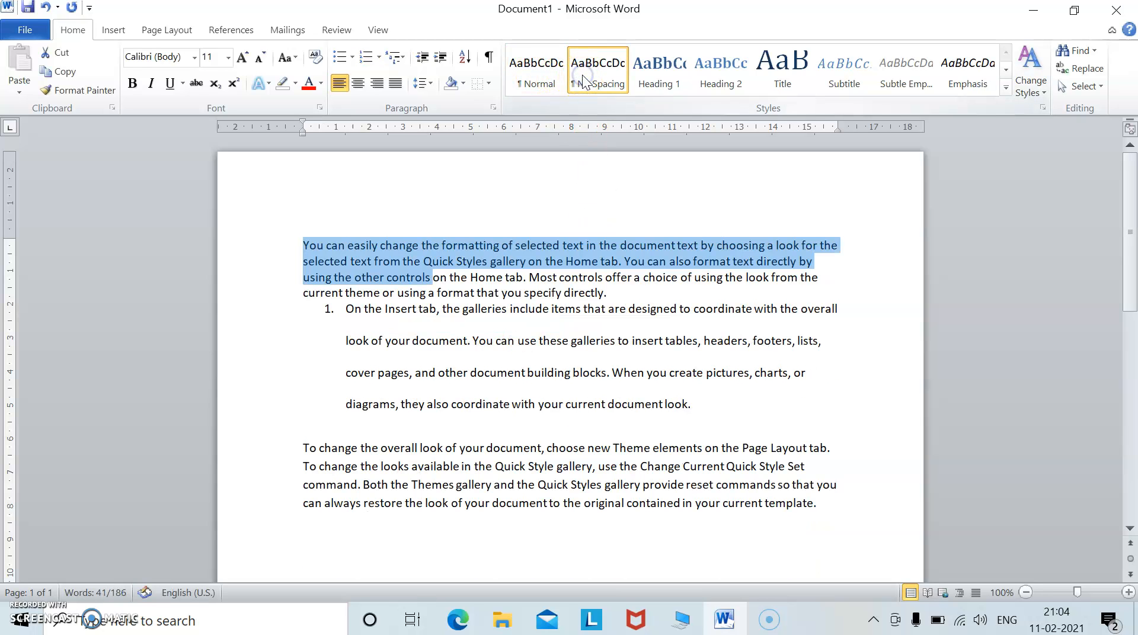
Try the Heading 1 to Heading 4 styles on the selected text, returning to No Spacing.
{"action": "left_click", "coordinate": [666, 80]}
{"action": "left_click", "coordinate": [720, 75]}
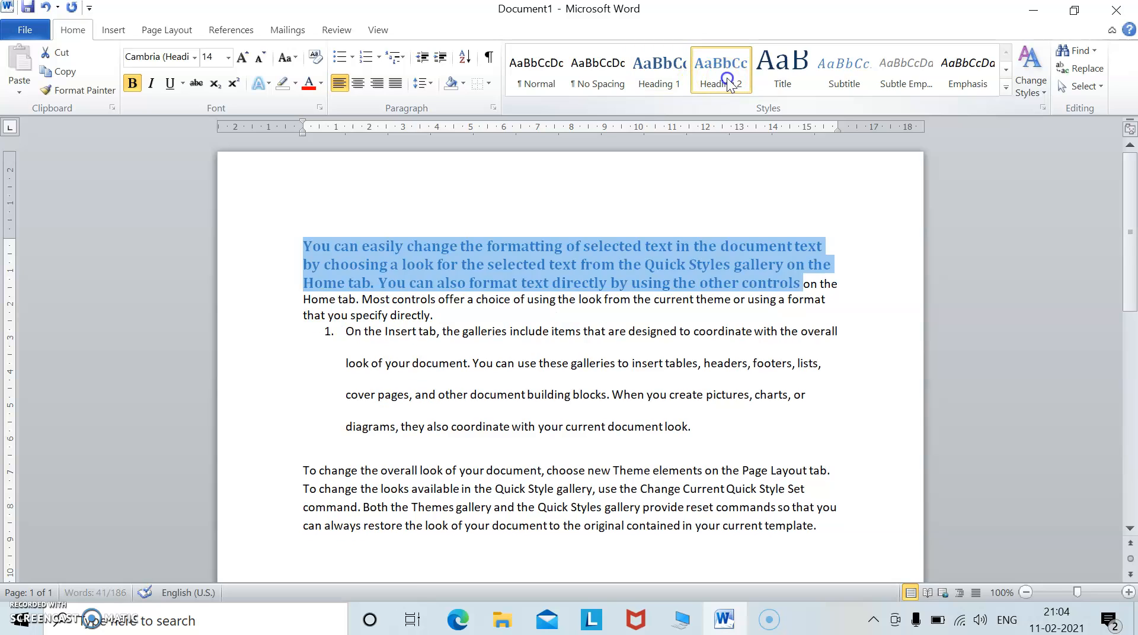
{"action": "left_click", "coordinate": [784, 78]}
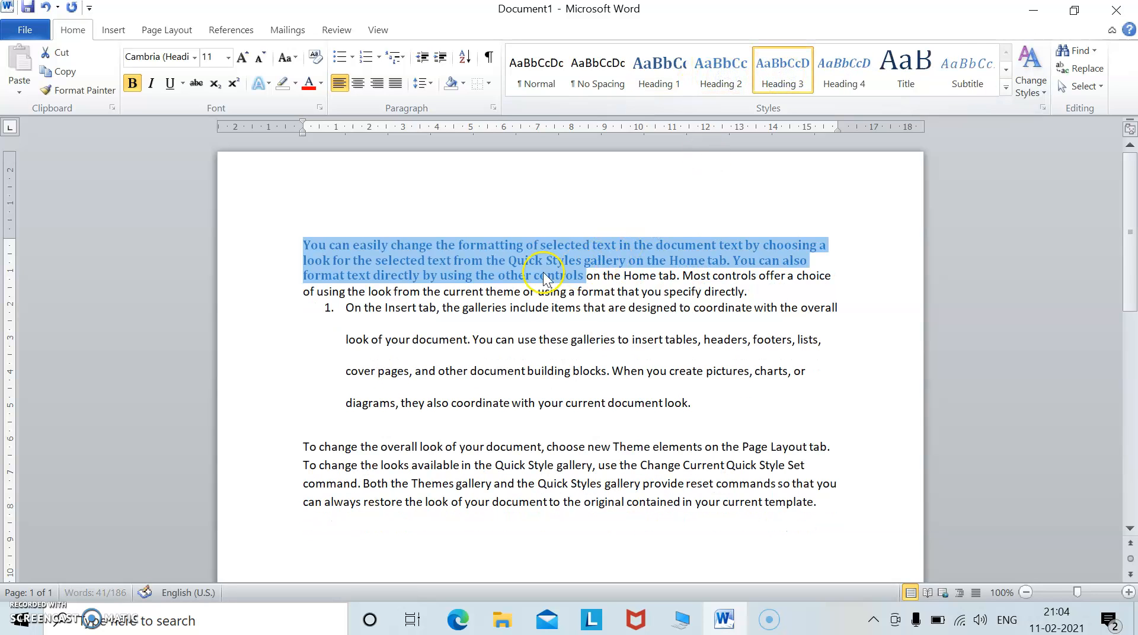
{"action": "left_click", "coordinate": [843, 64]}
{"action": "left_click", "coordinate": [775, 80]}
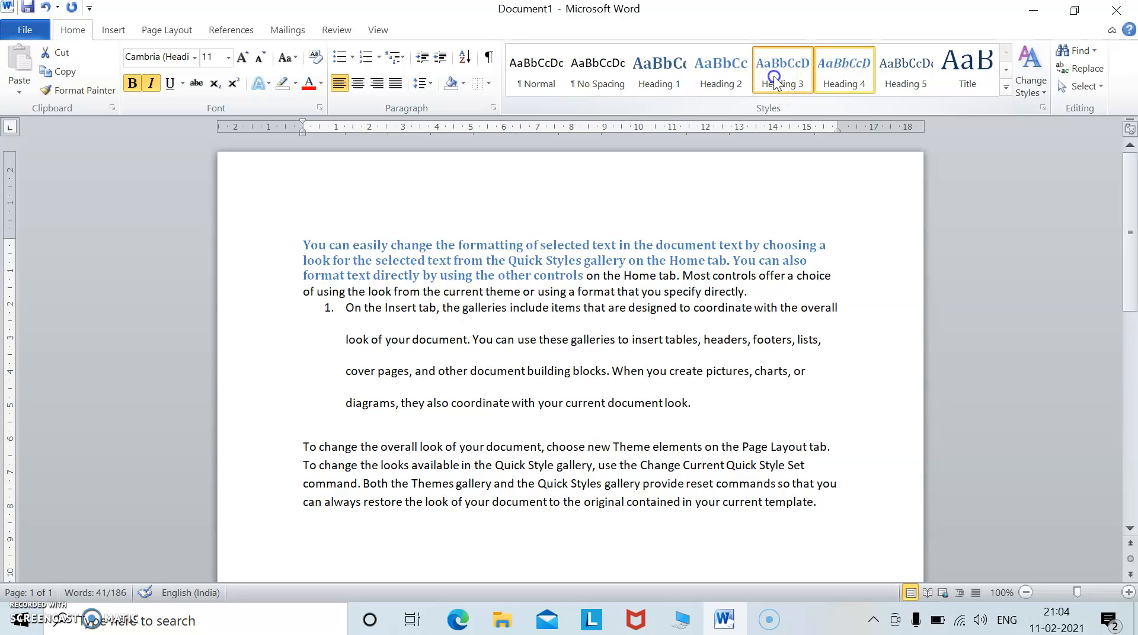
{"action": "left_click", "coordinate": [707, 77]}
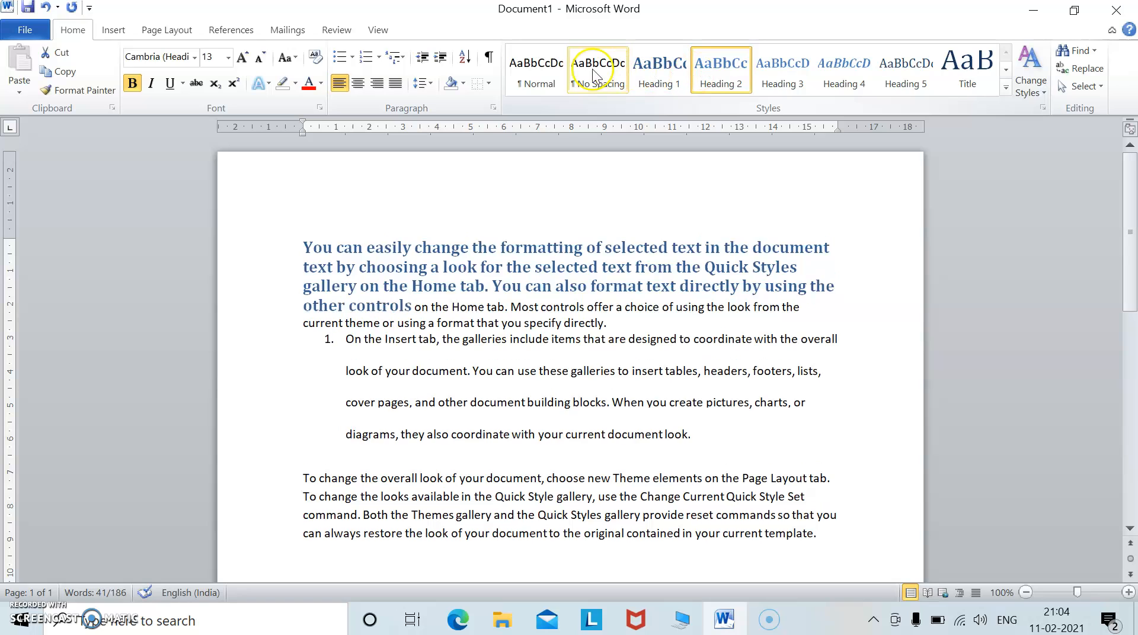
{"action": "left_click", "coordinate": [545, 75]}
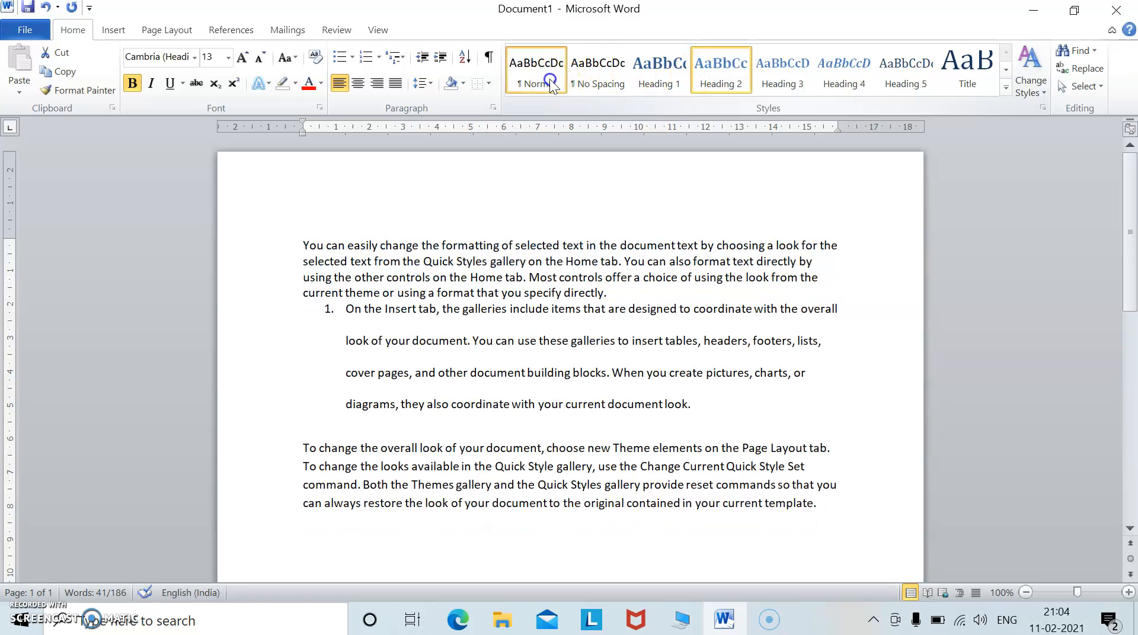
Search the document for the word "of".
{"action": "left_click", "coordinate": [635, 308]}
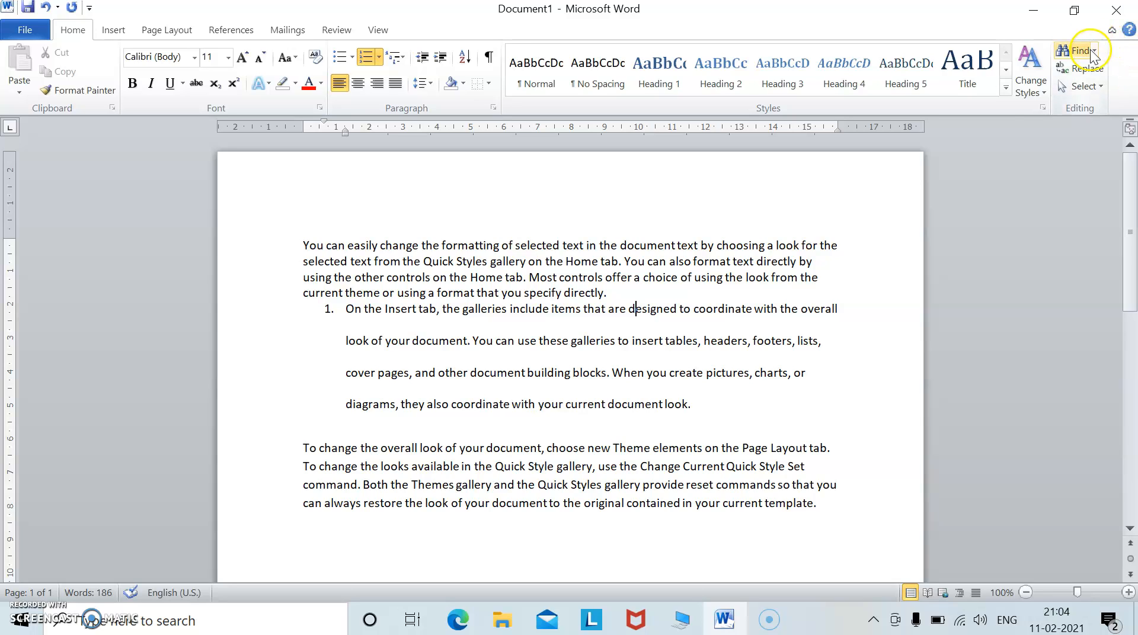
{"action": "left_click", "coordinate": [304, 237]}
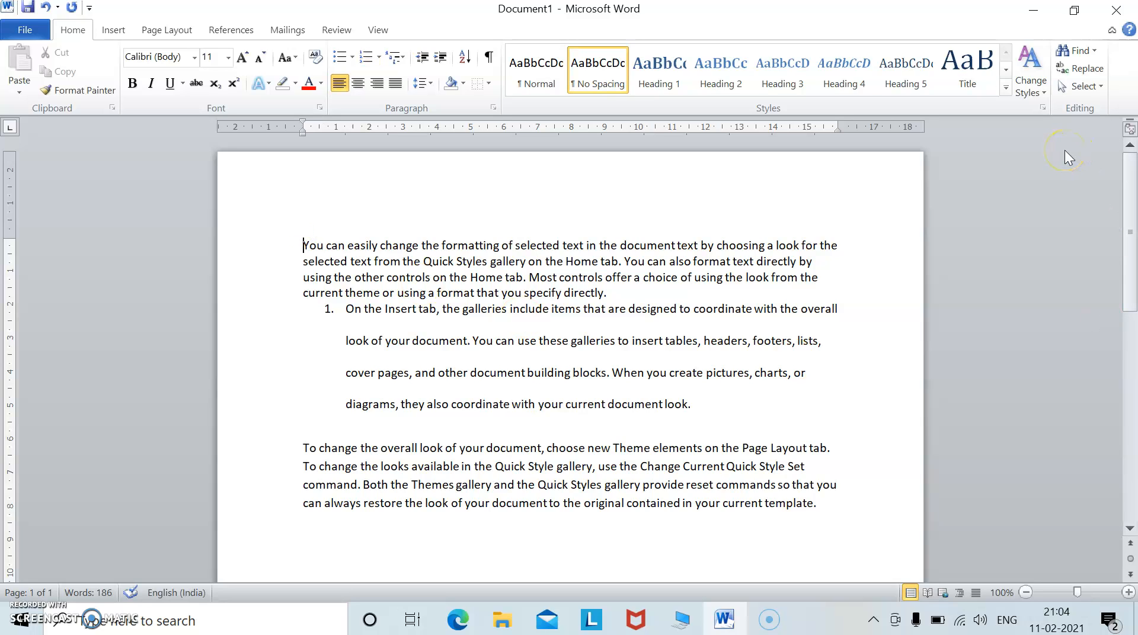
{"action": "left_click", "coordinate": [1083, 51]}
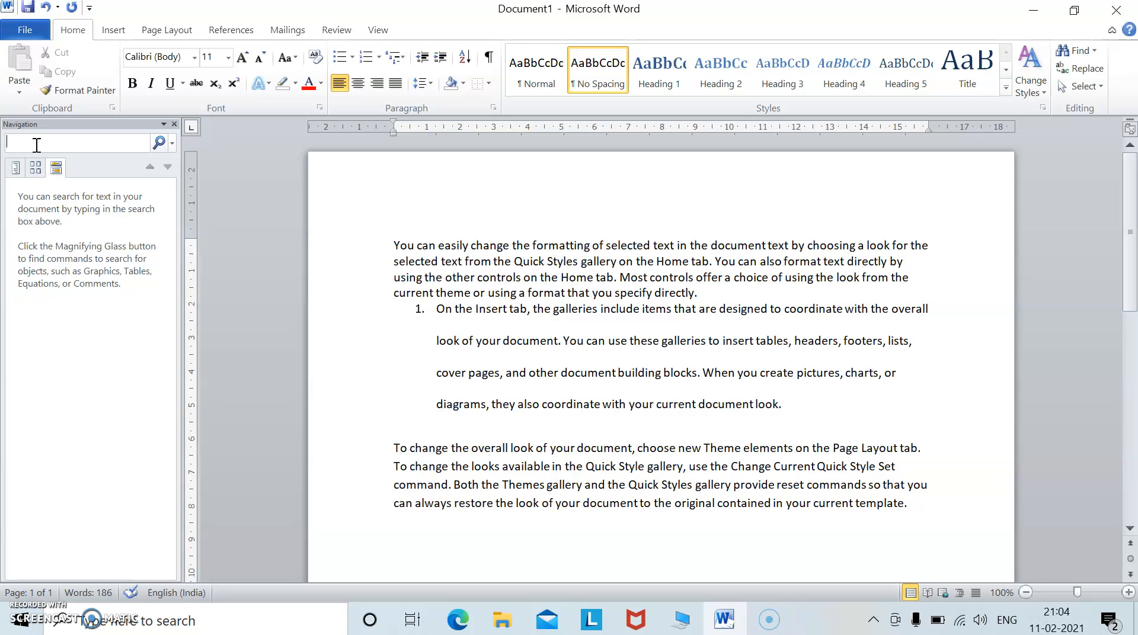
{"action": "type", "text": "f"}
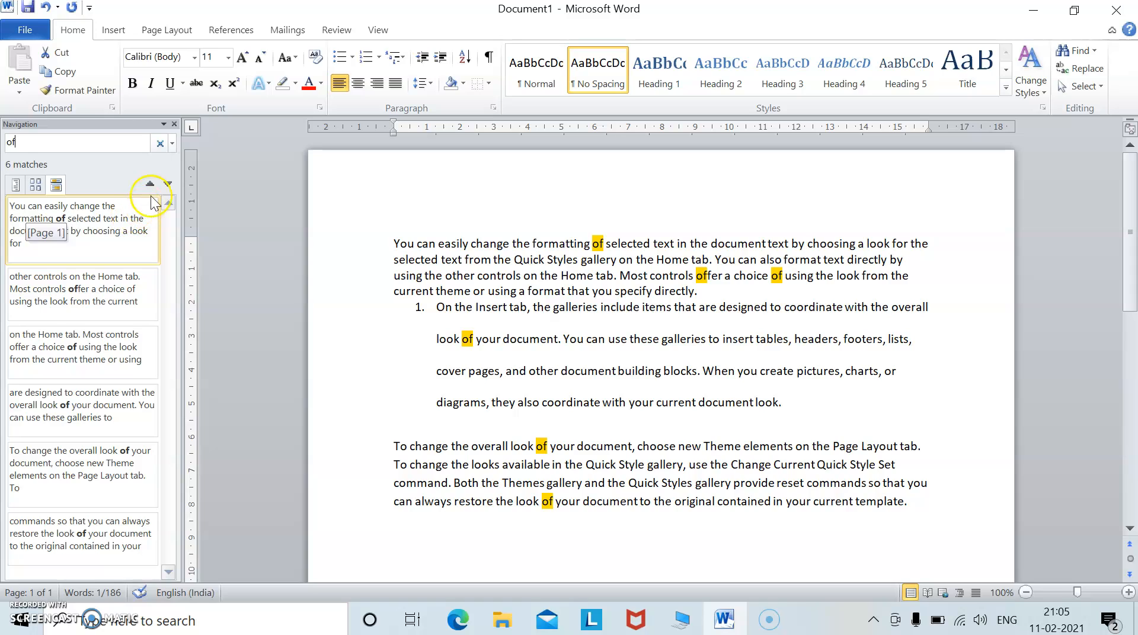
Step forward and back through the search matches.
{"action": "left_click", "coordinate": [168, 186]}
{"action": "left_click", "coordinate": [168, 184]}
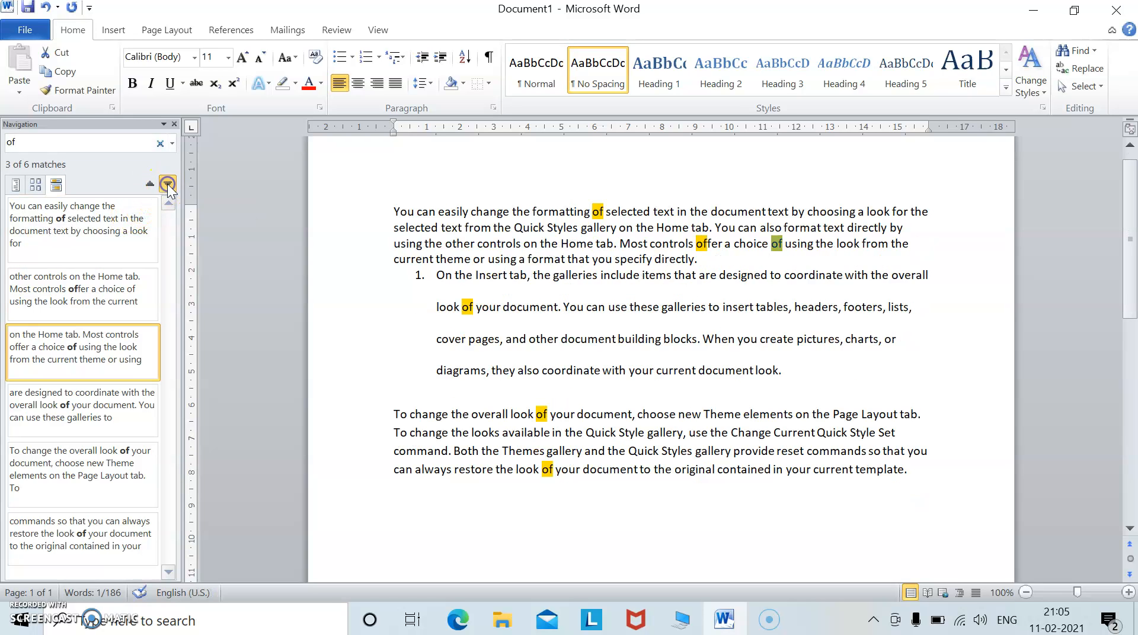
{"action": "left_click", "coordinate": [167, 184]}
{"action": "left_click", "coordinate": [167, 184]}
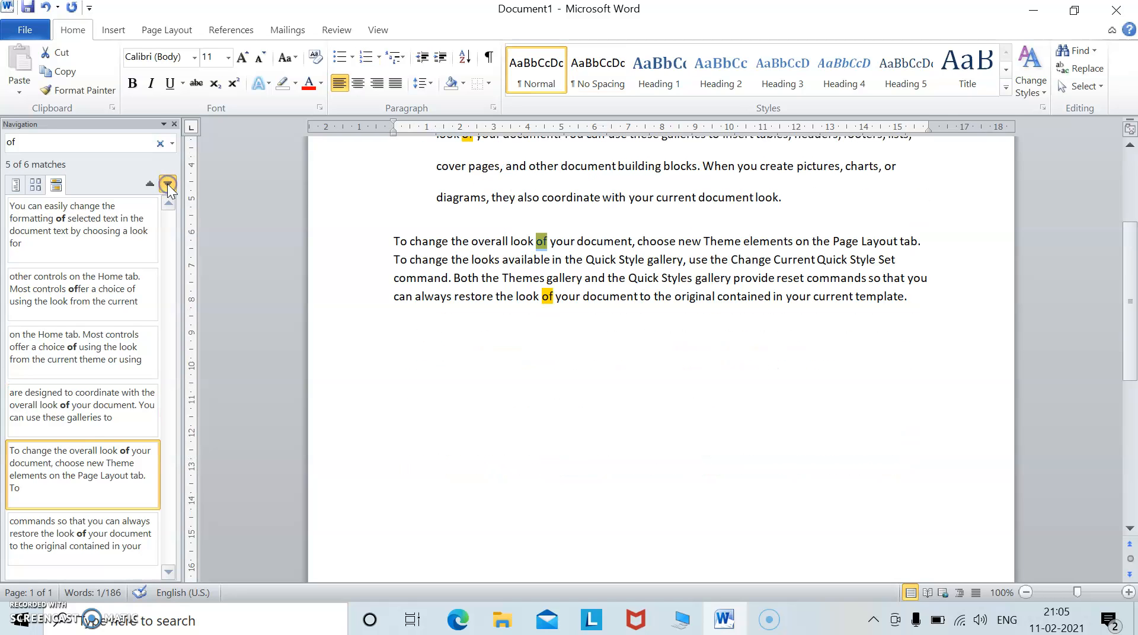
{"action": "left_click", "coordinate": [167, 184]}
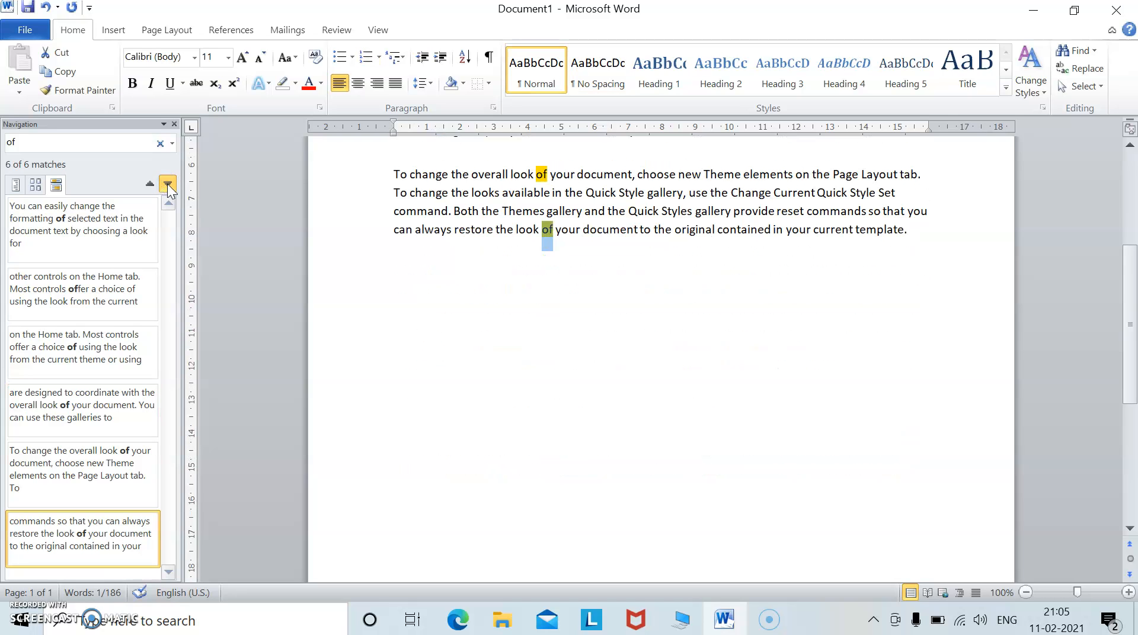
{"action": "left_click", "coordinate": [148, 183]}
{"action": "left_click", "coordinate": [148, 184]}
{"action": "left_click", "coordinate": [148, 184]}
{"action": "left_click", "coordinate": [148, 183]}
{"action": "left_click", "coordinate": [148, 183]}
{"action": "left_click", "coordinate": [148, 184]}
{"action": "left_click", "coordinate": [167, 183]}
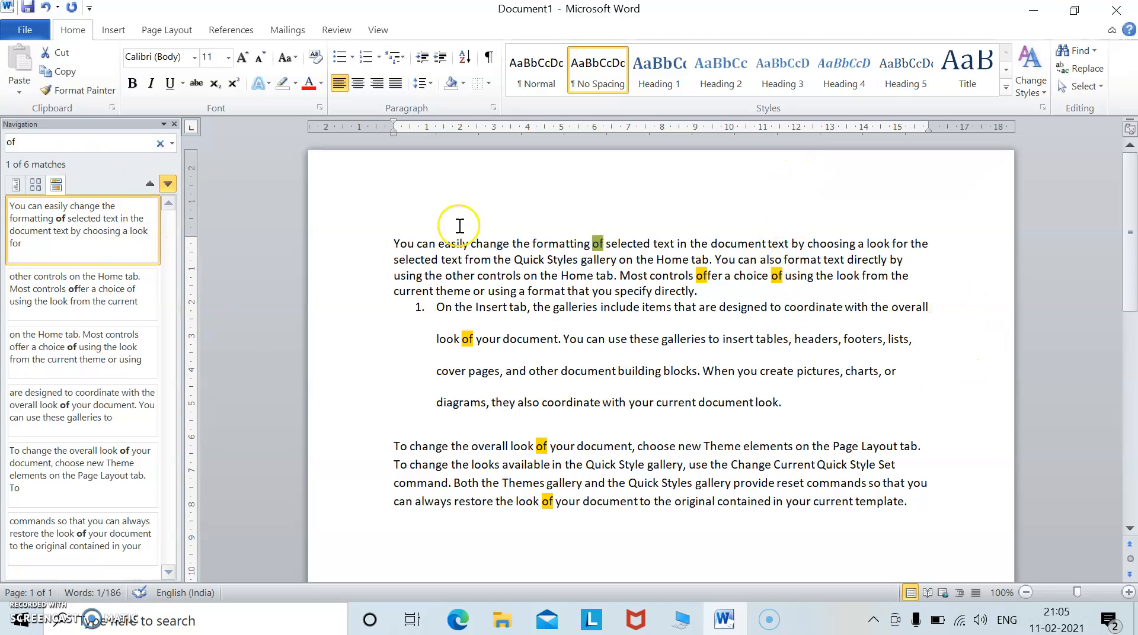
Replace every occurrence of "of" with "off" throughout the document, declining to search again from the beginning.
{"action": "left_click", "coordinate": [1085, 69]}
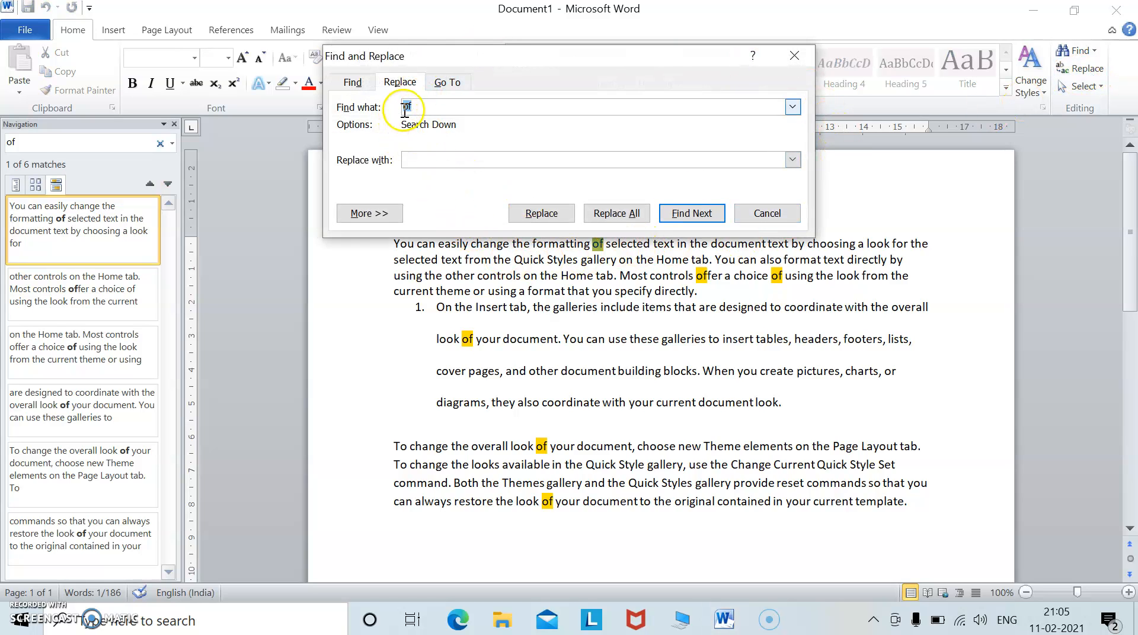
{"action": "left_click", "coordinate": [425, 107]}
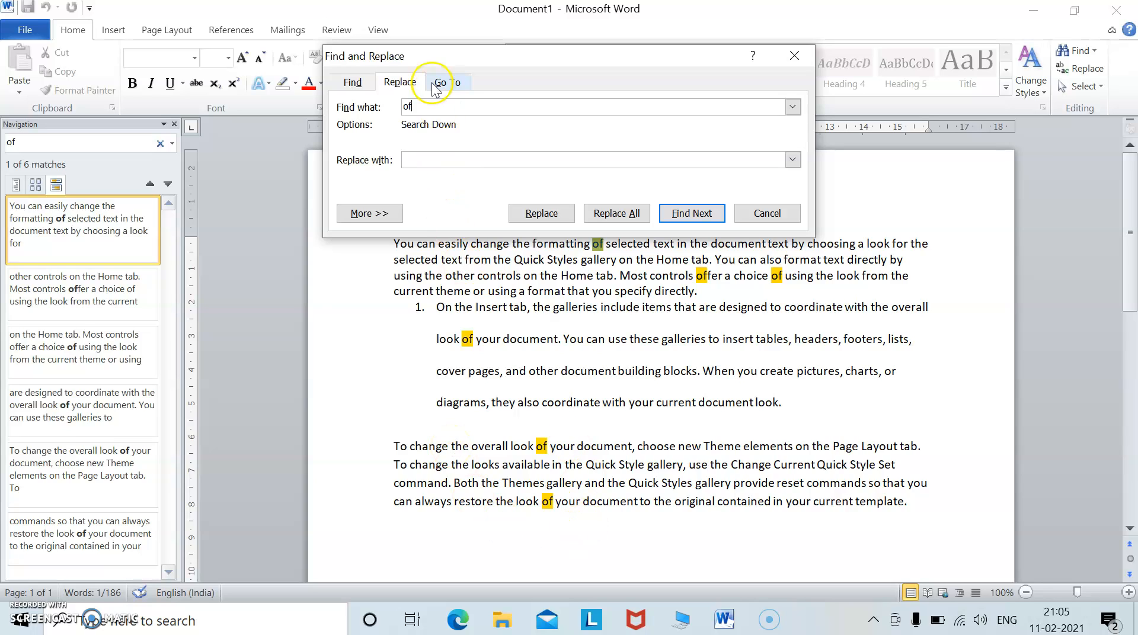
{"action": "left_click", "coordinate": [429, 160]}
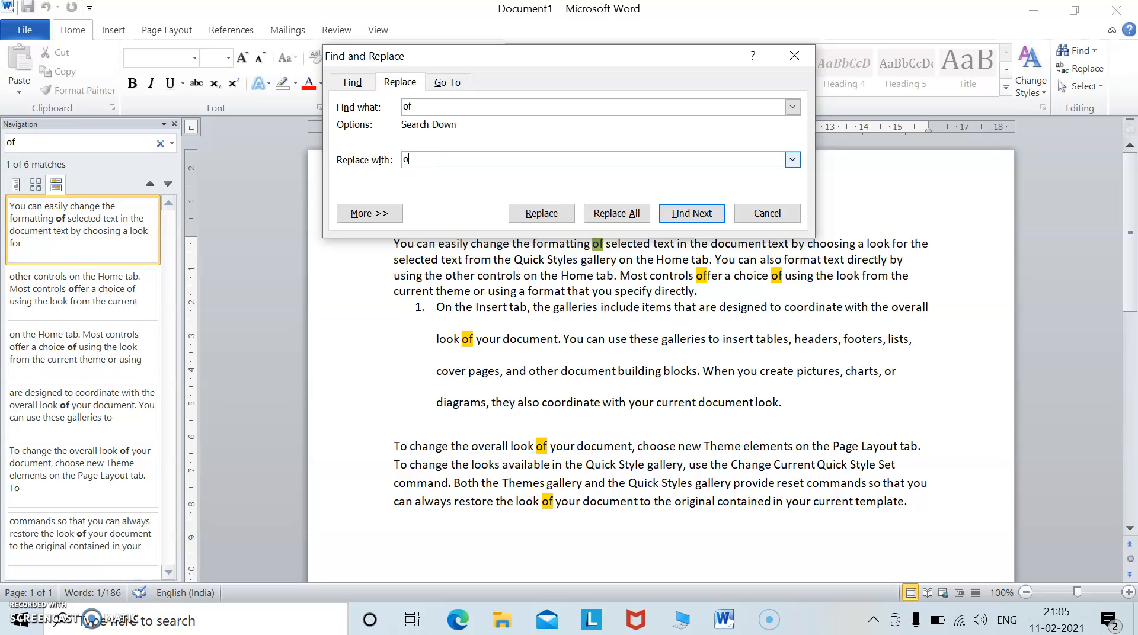
{"action": "left_click", "coordinate": [554, 216]}
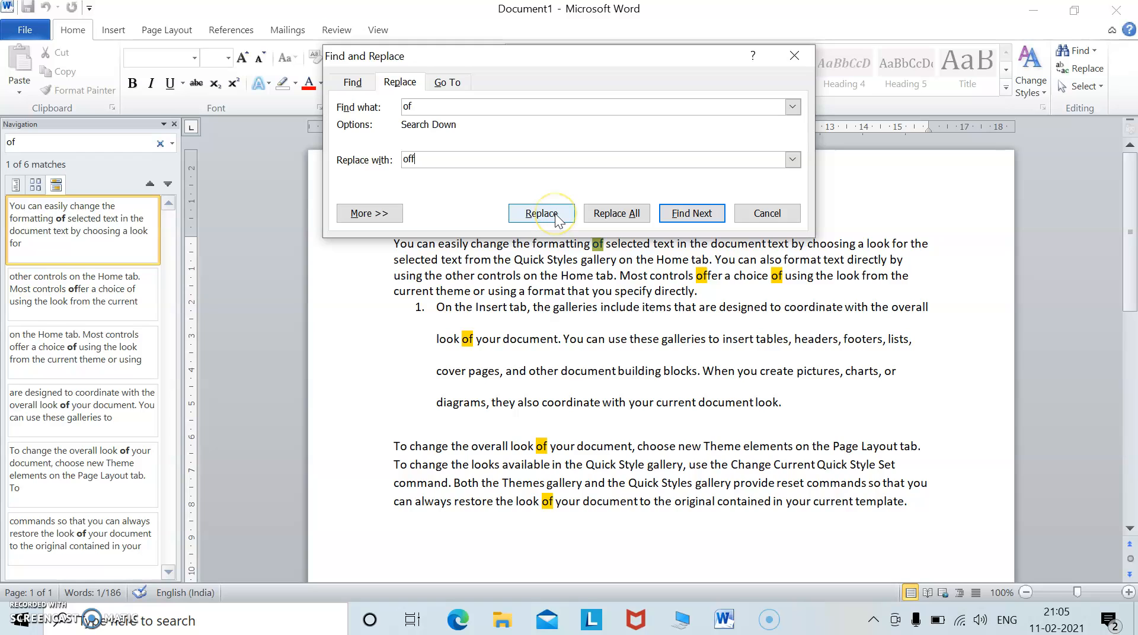
{"action": "left_click", "coordinate": [605, 220]}
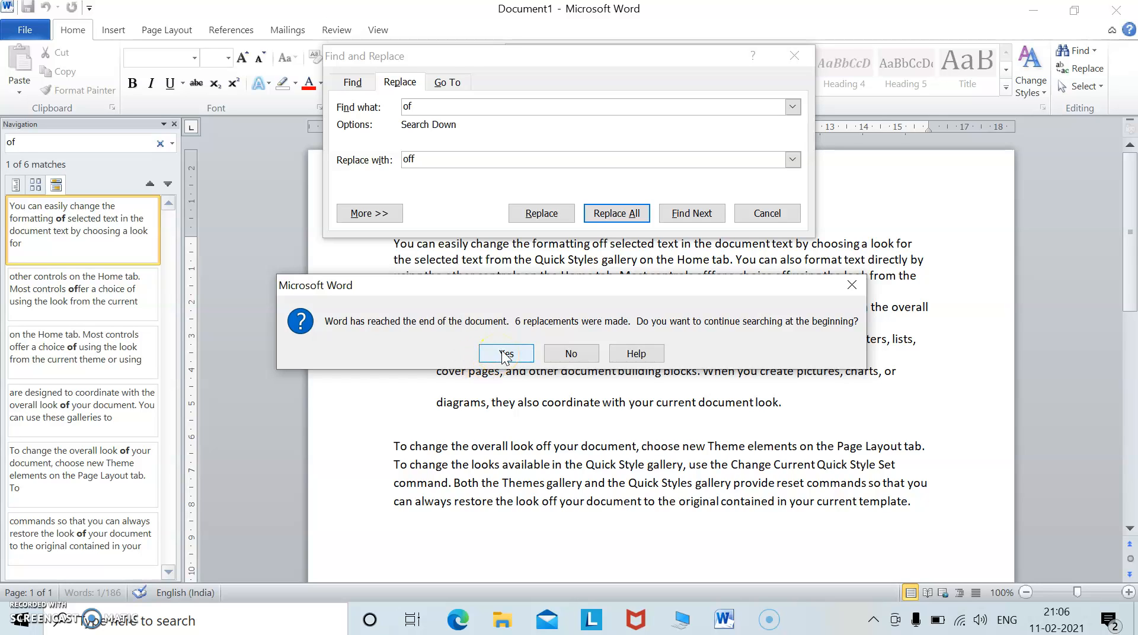
{"action": "left_click", "coordinate": [570, 356]}
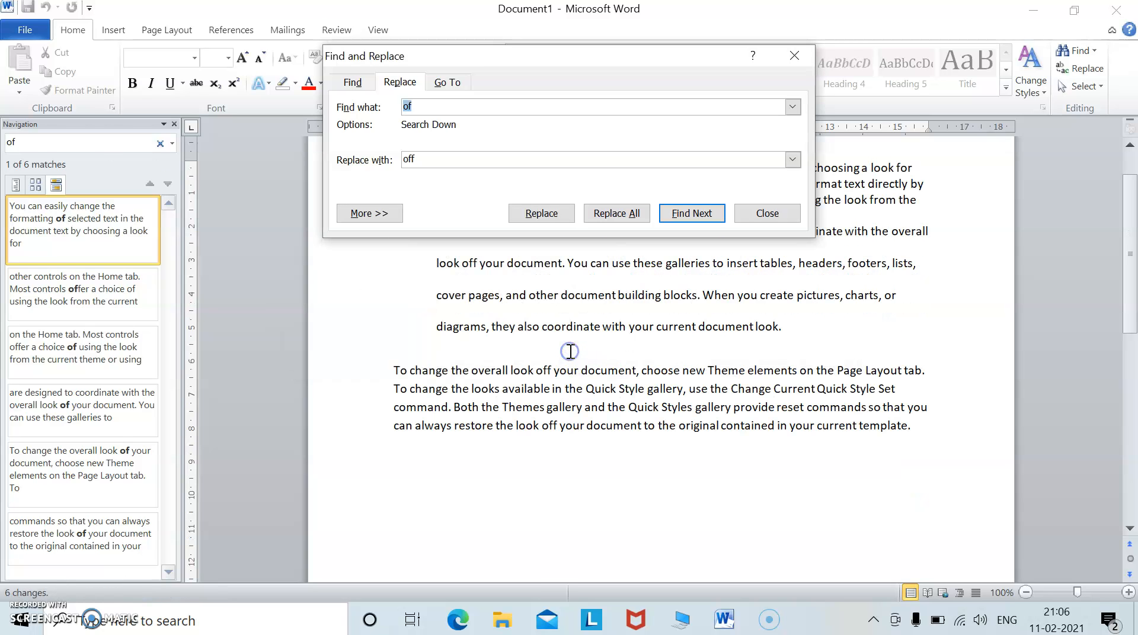
{"action": "left_click", "coordinate": [795, 56]}
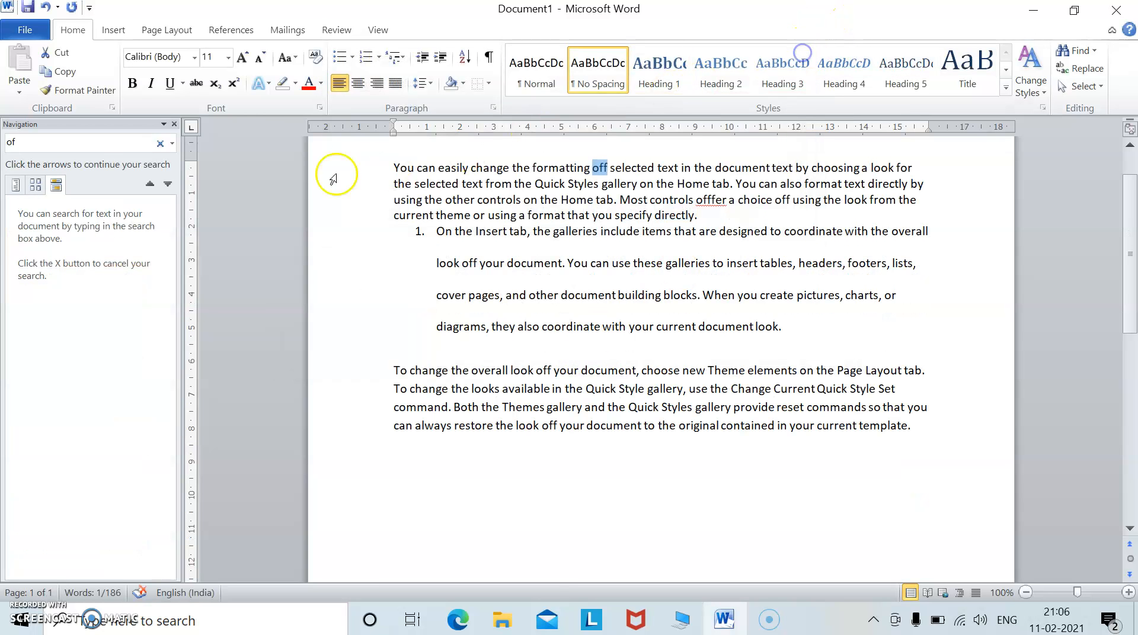
Close the navigation pane and add two blank lines after the last paragraph.
{"action": "left_click", "coordinate": [174, 125]}
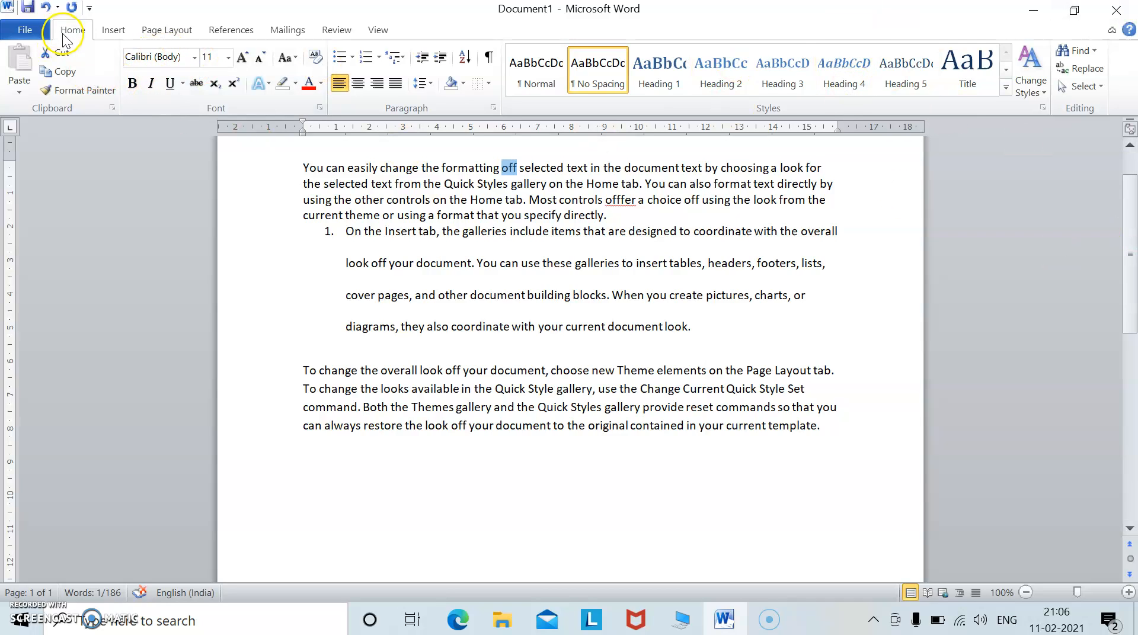
{"action": "left_click", "coordinate": [116, 29]}
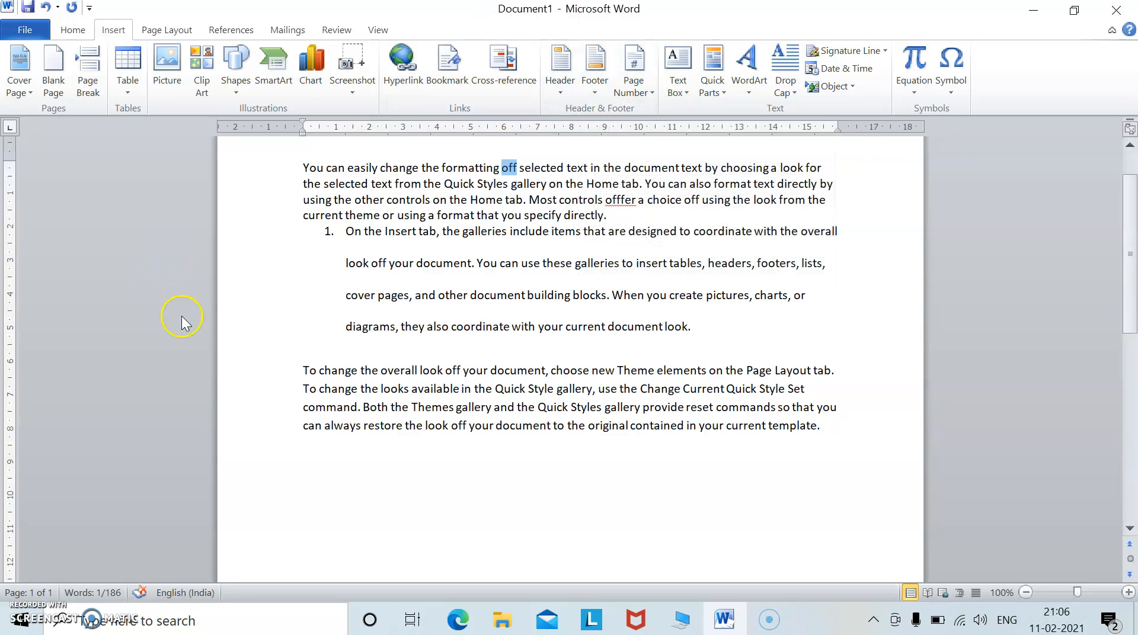
{"action": "left_click", "coordinate": [834, 433]}
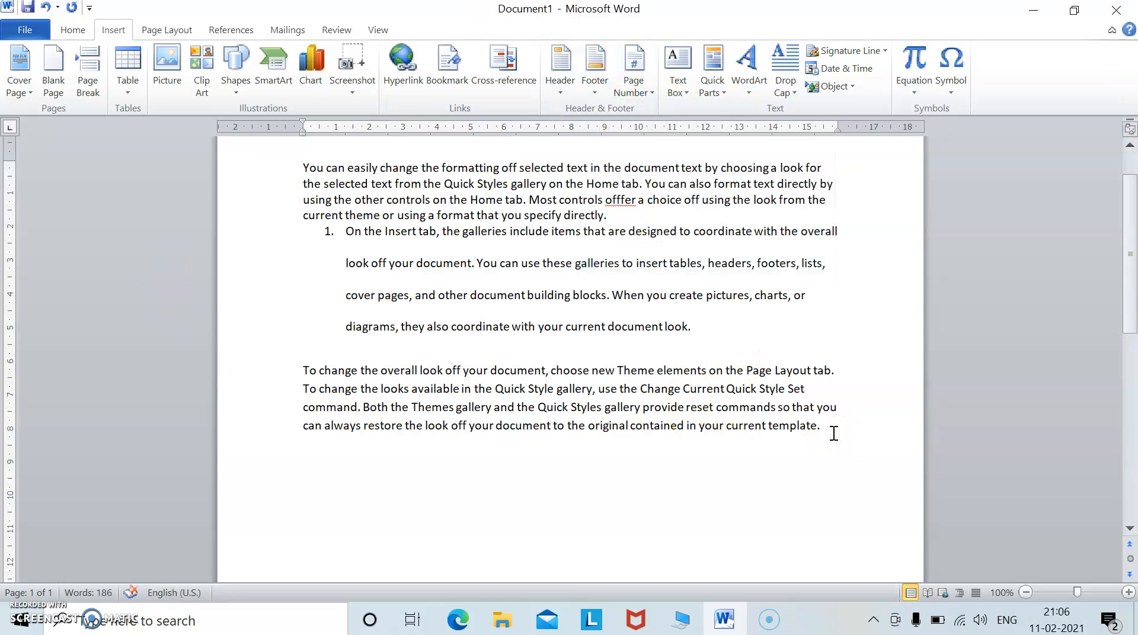
{"action": "key", "text": "Return"}
{"action": "key", "text": "Return"}
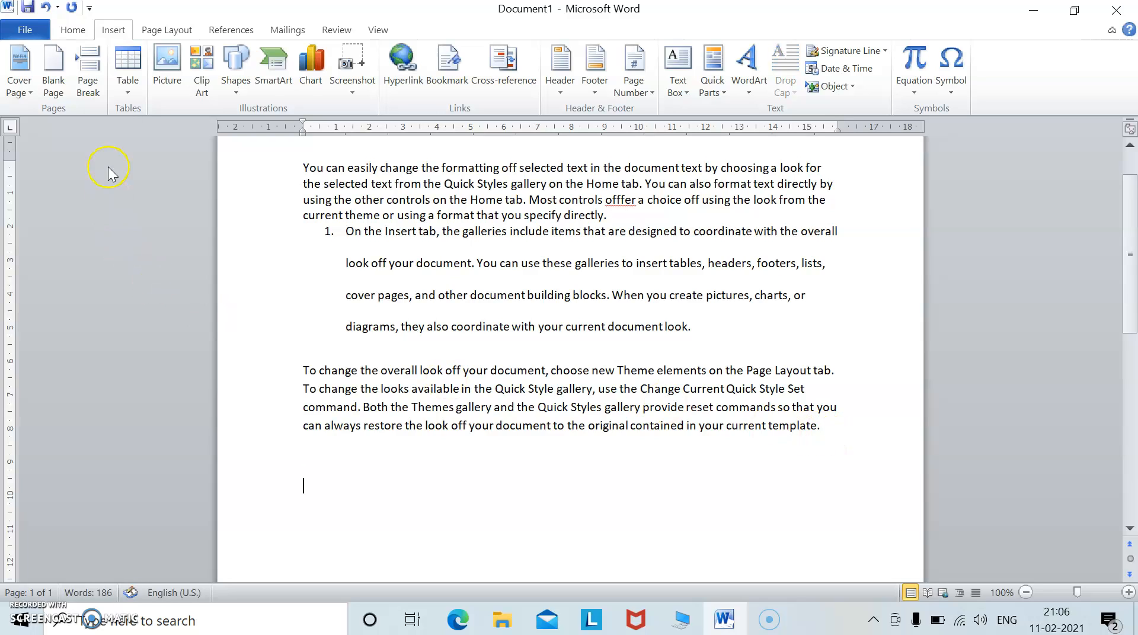
Insert a 7-column by 6-row table from the table grid.
{"action": "left_click", "coordinate": [122, 90]}
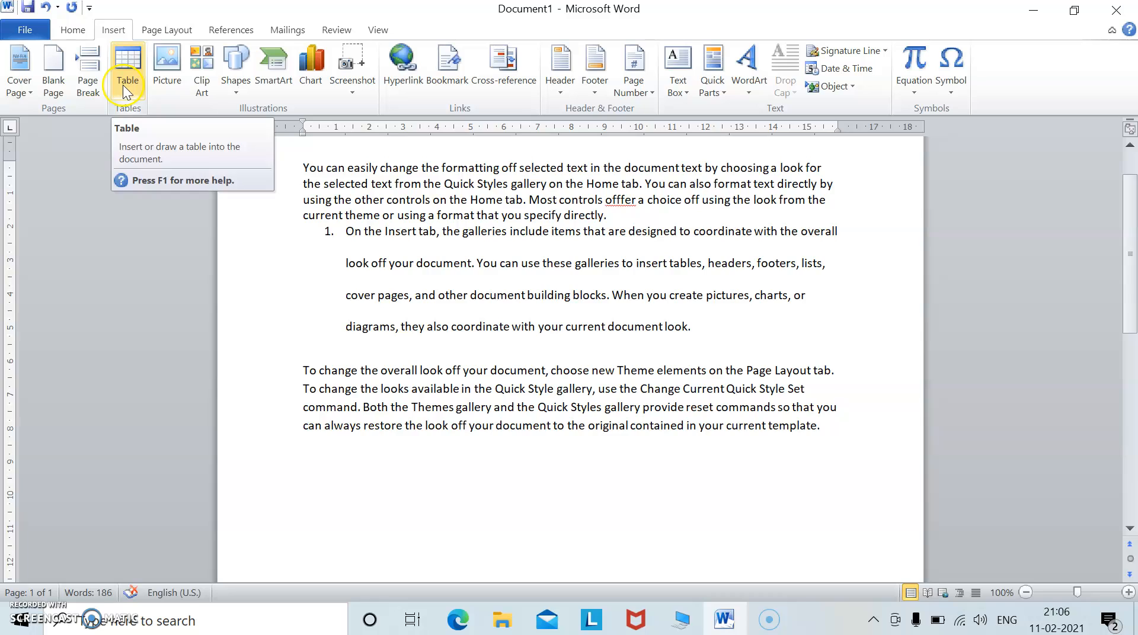
{"action": "left_click", "coordinate": [126, 86]}
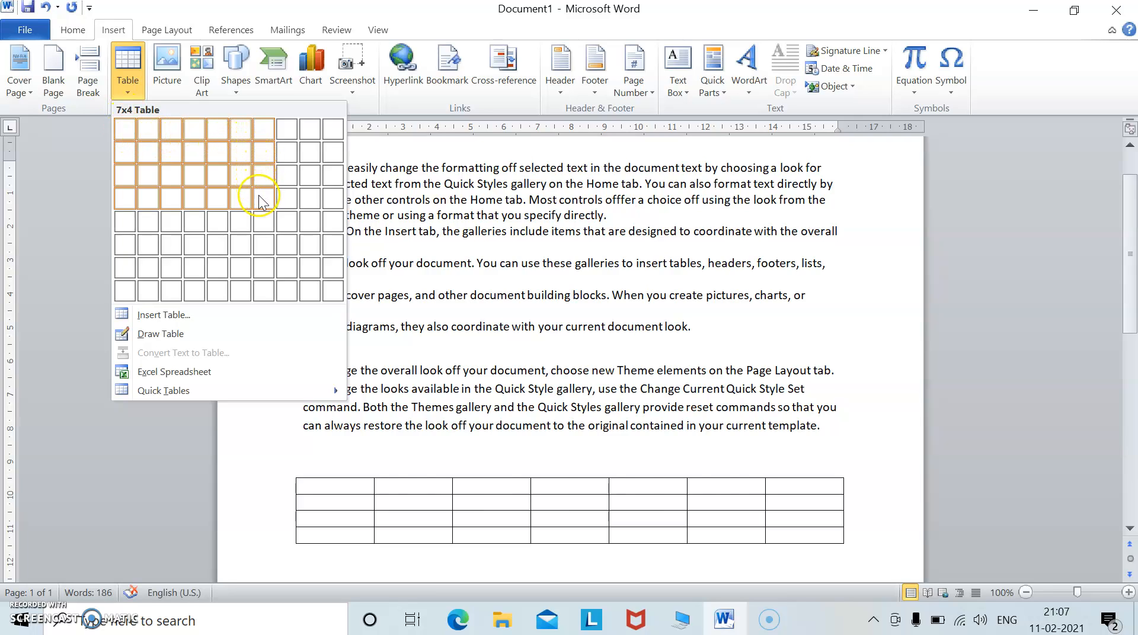
{"action": "left_click", "coordinate": [262, 245]}
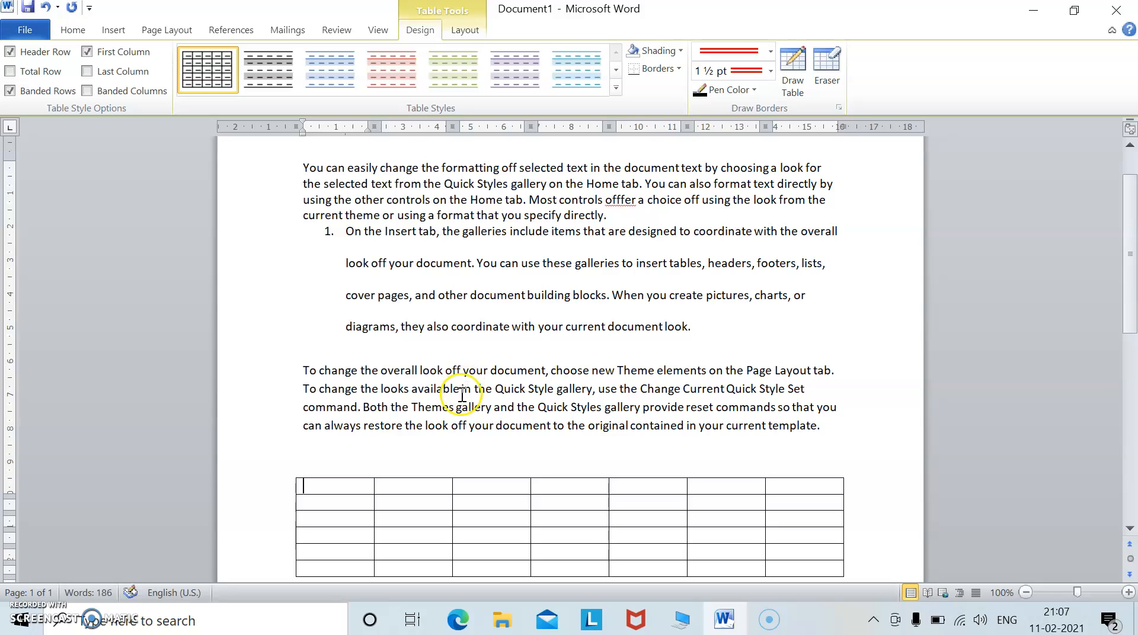
Select the whole new table and delete it.
{"action": "scroll", "coordinate": [462, 396], "scroll_direction": "down", "scroll_amount": 3}
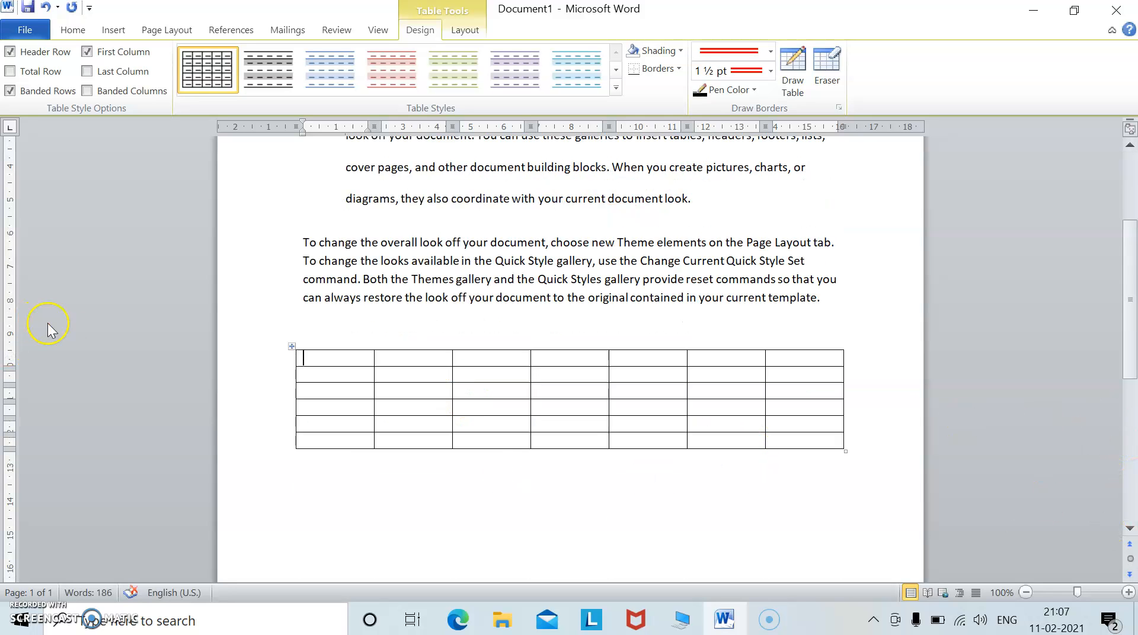
{"action": "left_click", "coordinate": [291, 348]}
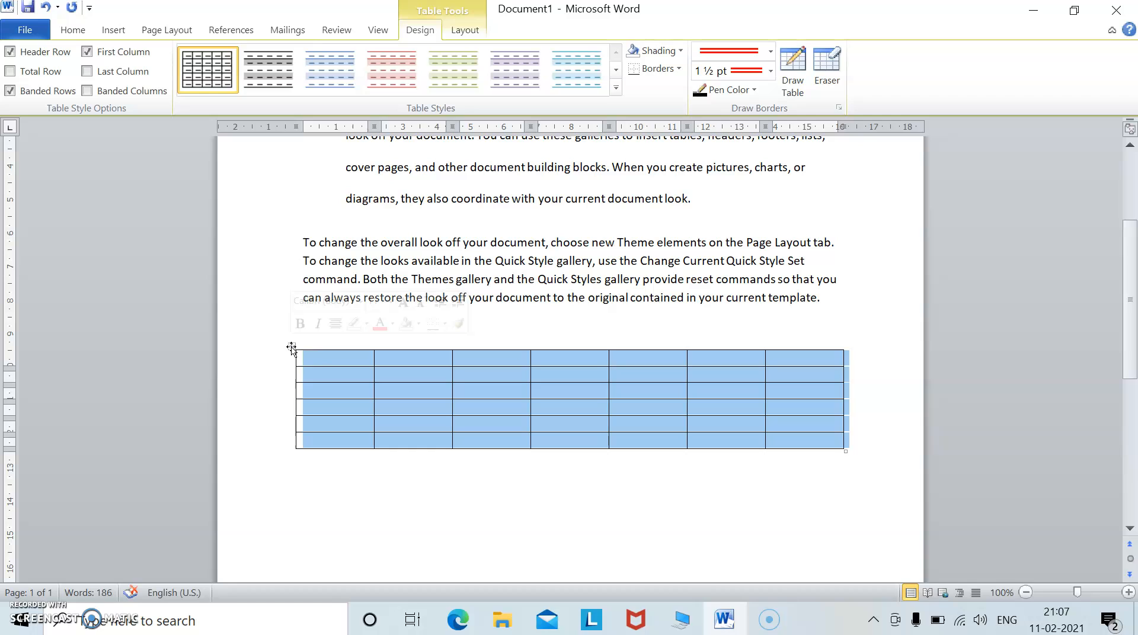
{"action": "right_click", "coordinate": [317, 361]}
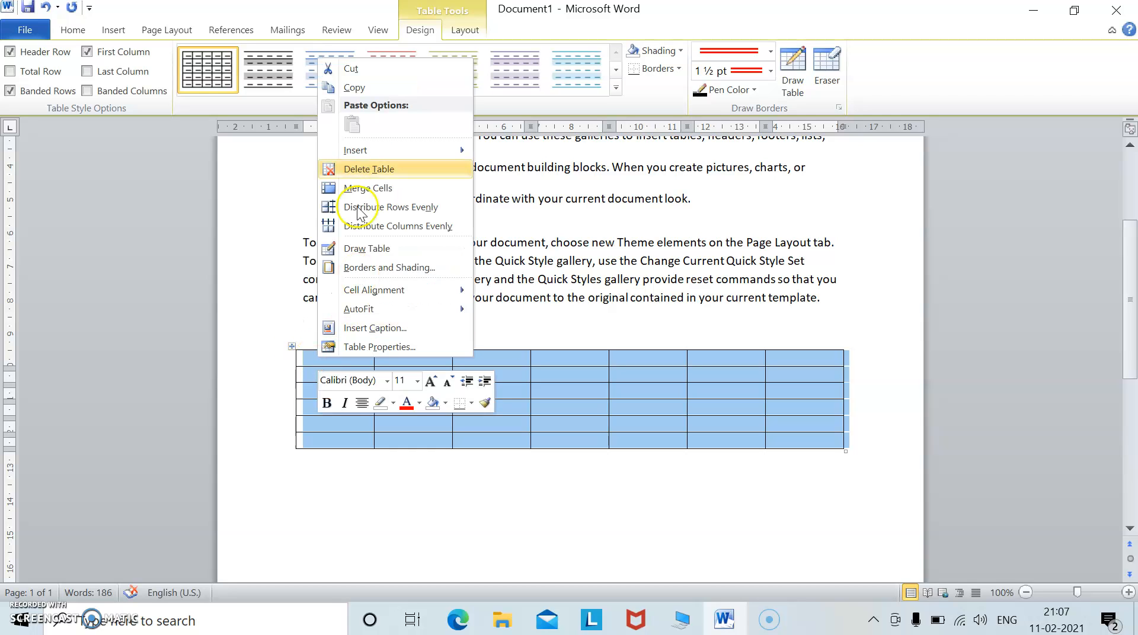
{"action": "left_click", "coordinate": [343, 150]}
{"action": "left_click", "coordinate": [371, 209]}
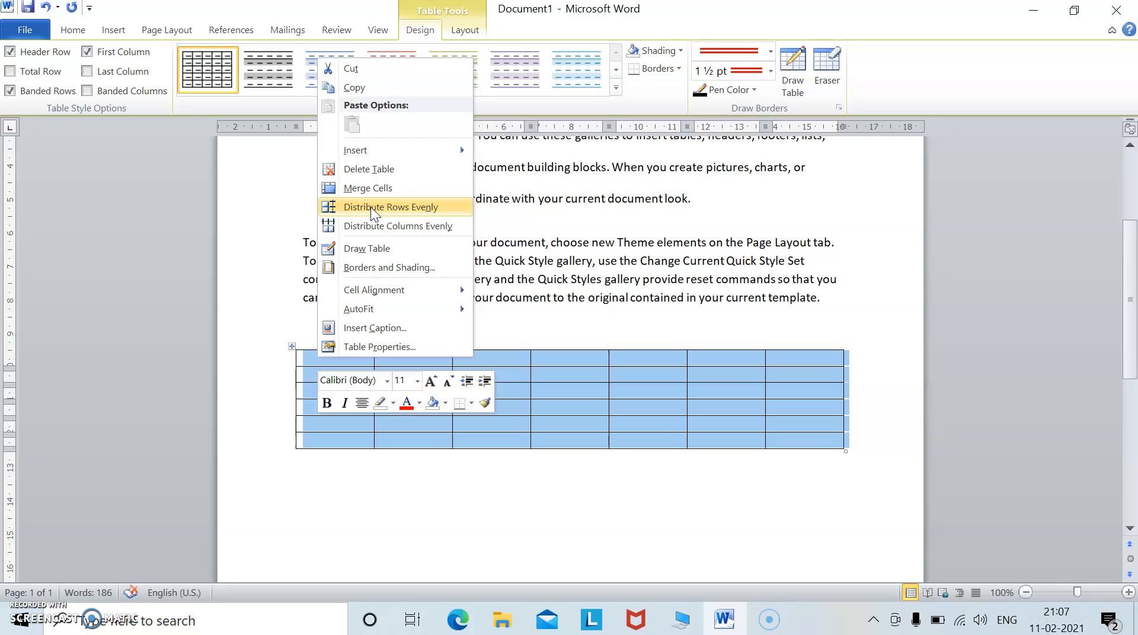
{"action": "left_click", "coordinate": [376, 221]}
{"action": "left_click", "coordinate": [372, 169]}
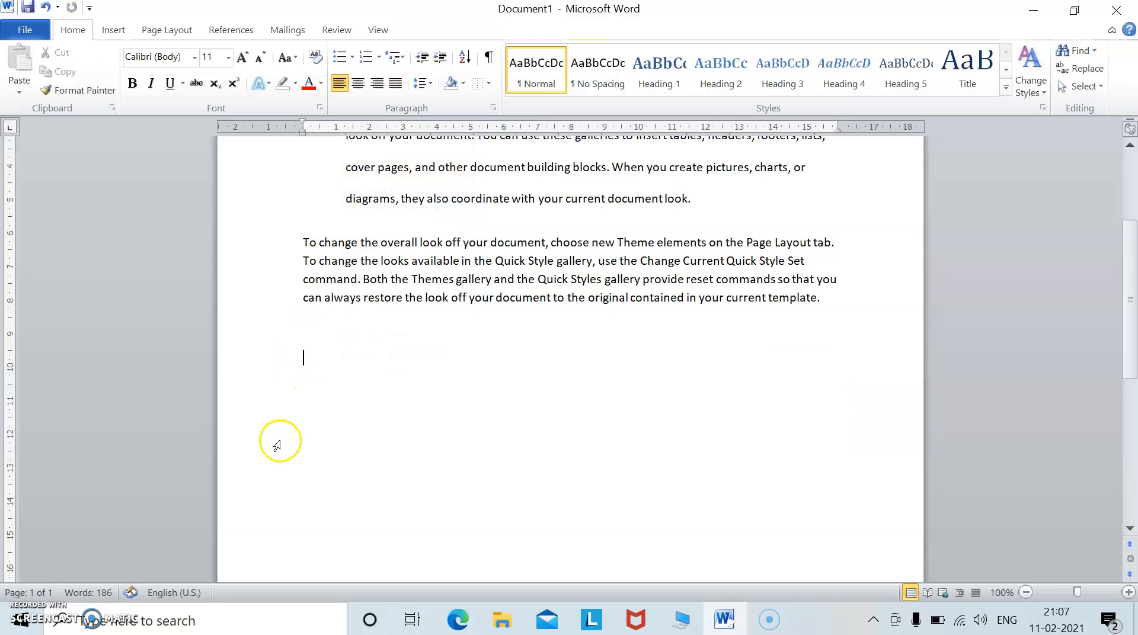
Insert a table with 6 columns and 5 rows through the Insert Table dialog.
{"action": "left_click", "coordinate": [112, 33]}
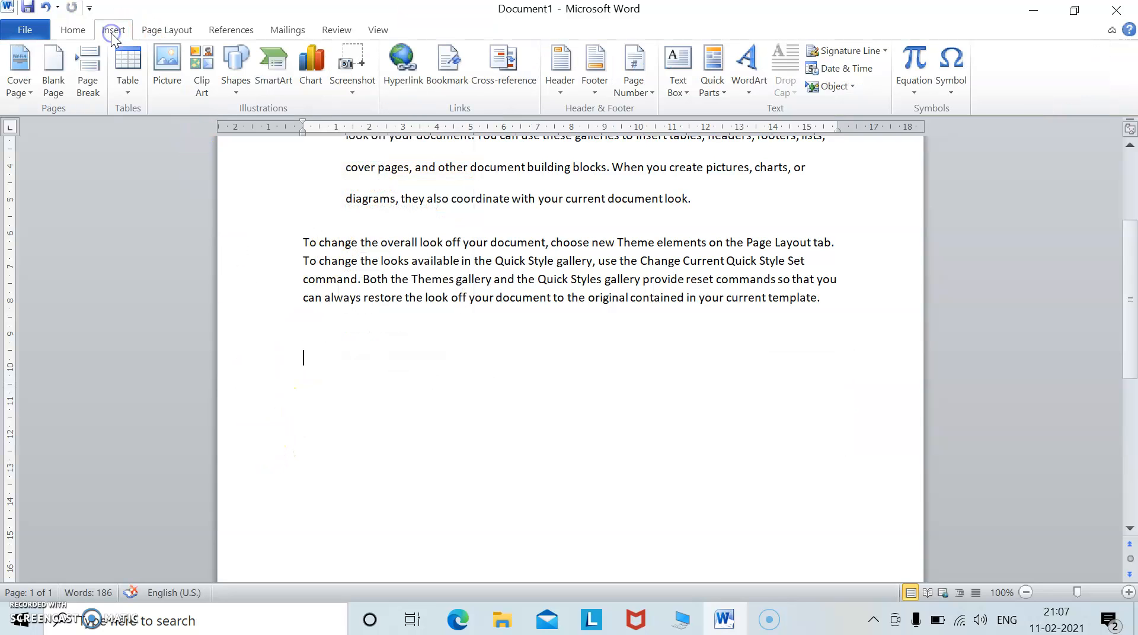
{"action": "left_click", "coordinate": [129, 90]}
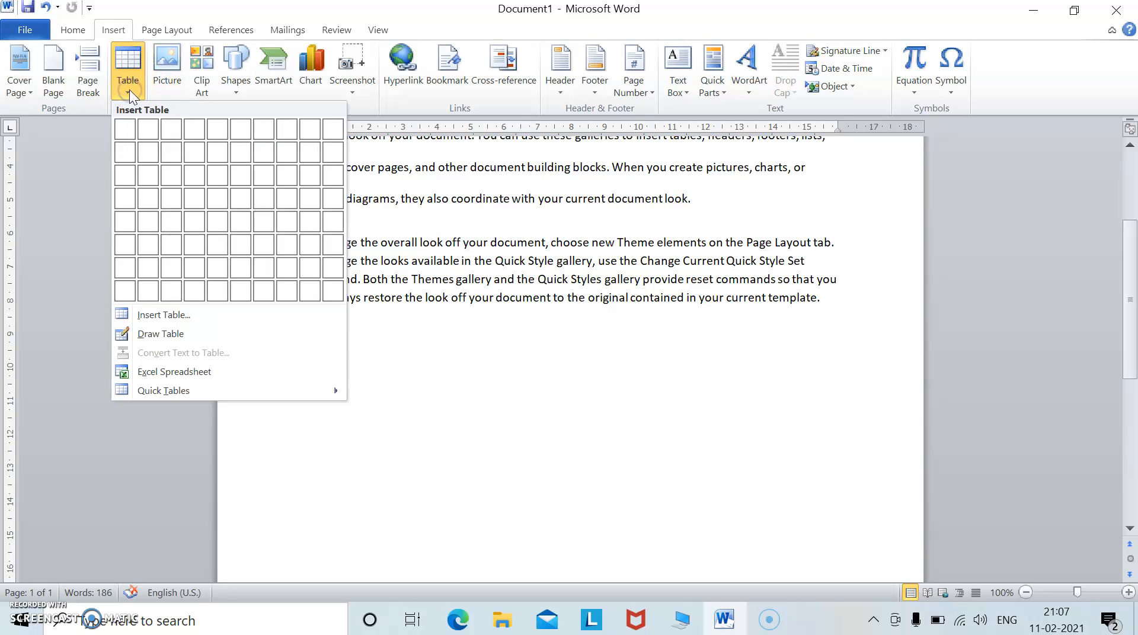
{"action": "left_click", "coordinate": [151, 315]}
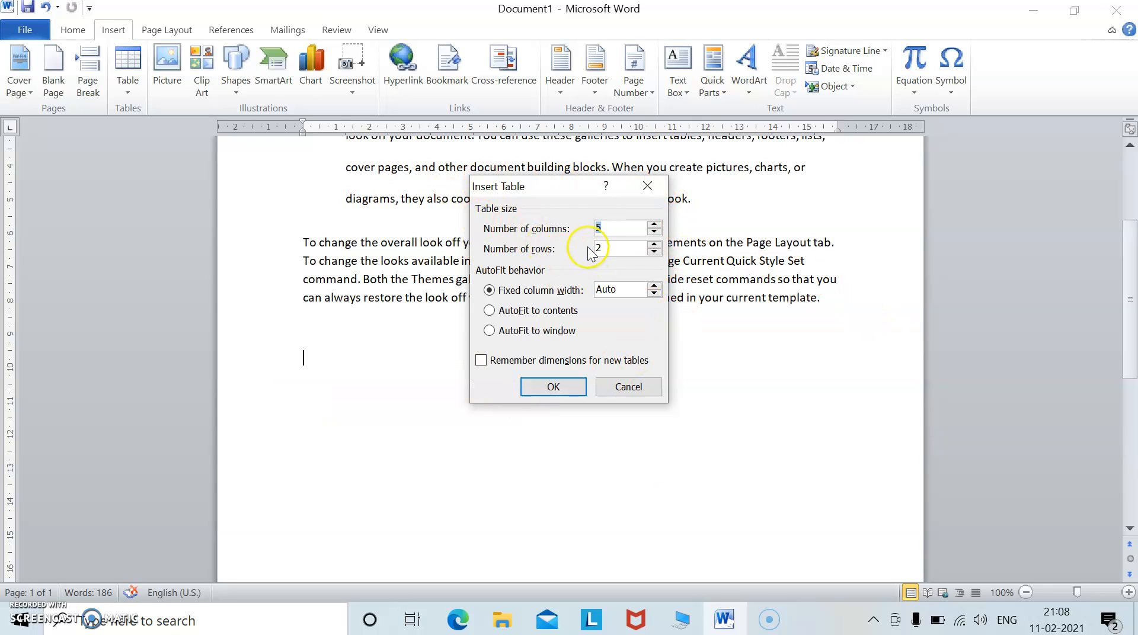
{"action": "left_click", "coordinate": [654, 225]}
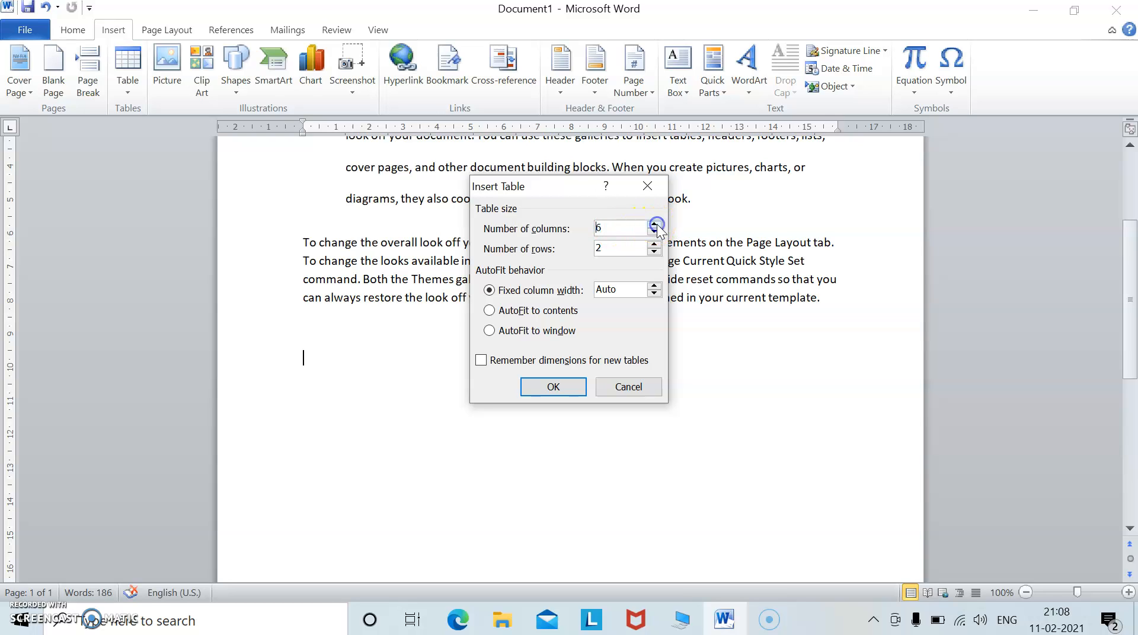
{"action": "left_click", "coordinate": [654, 245]}
{"action": "left_click", "coordinate": [655, 244]}
{"action": "left_click", "coordinate": [654, 244]}
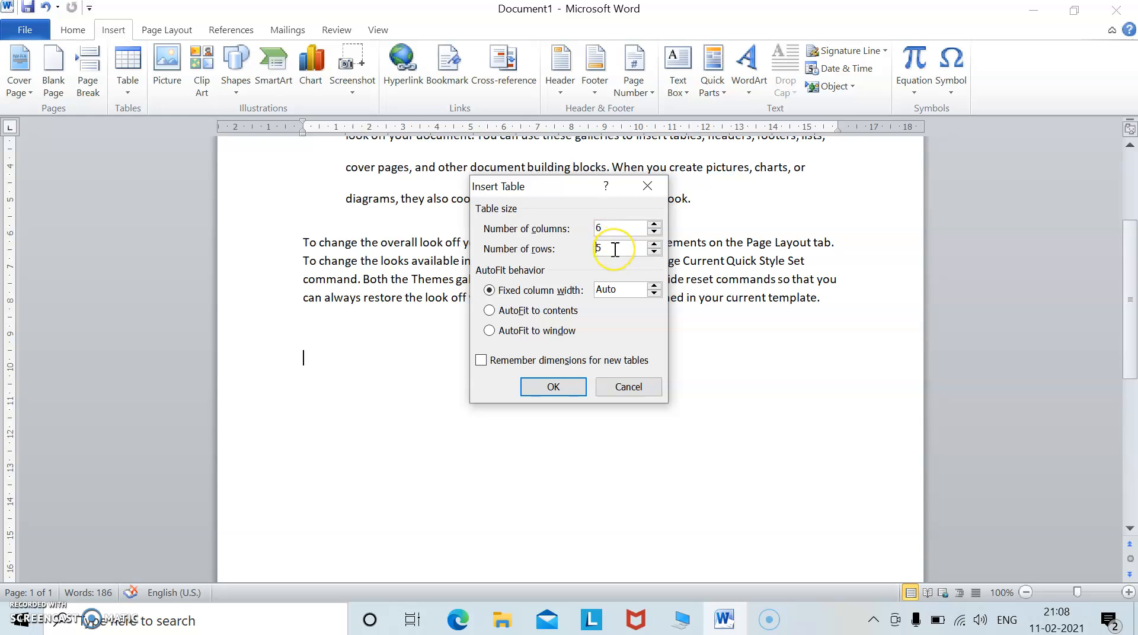
{"action": "left_click", "coordinate": [554, 389]}
Place the cursor below the table and, with Draw Table, draw a table outline about the text width.
{"action": "left_click", "coordinate": [798, 468]}
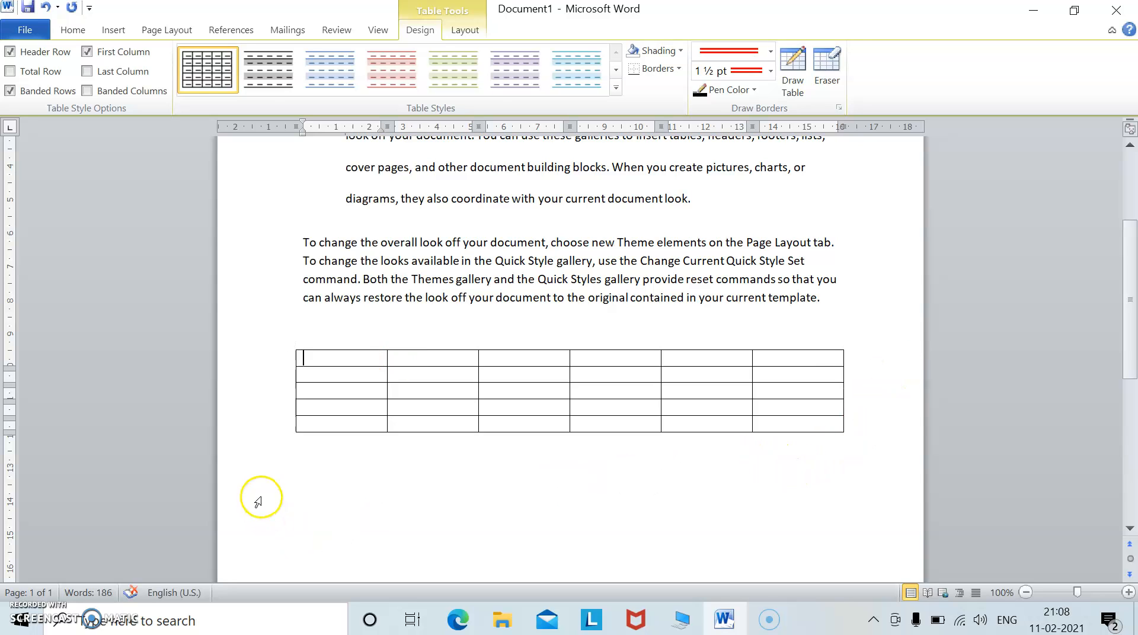
{"action": "left_click", "coordinate": [334, 468]}
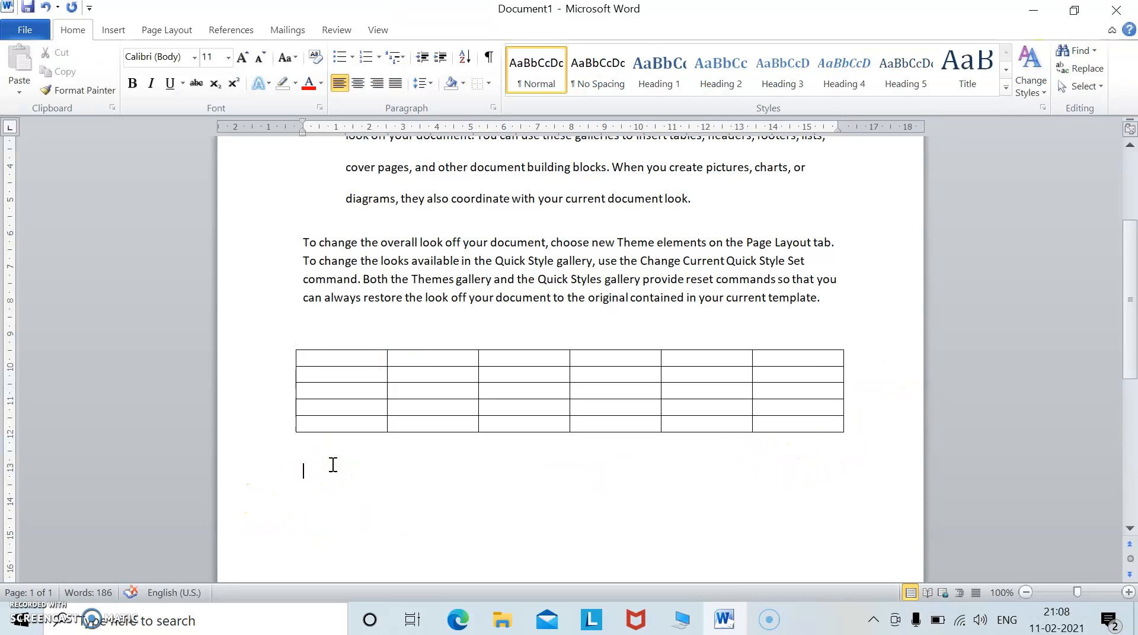
{"action": "left_click", "coordinate": [114, 31]}
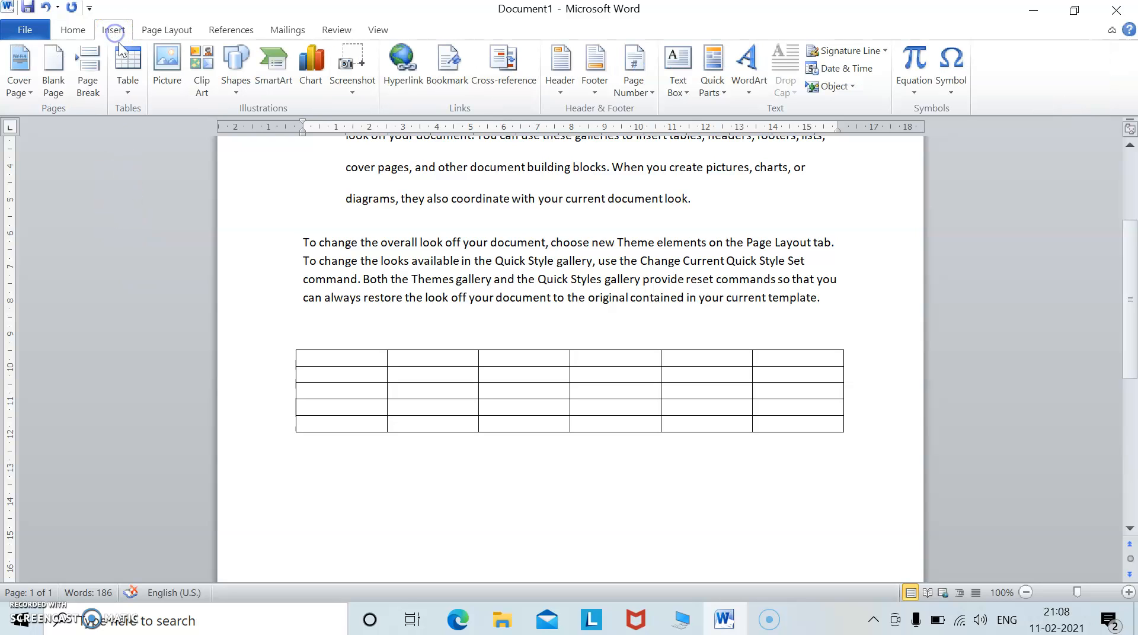
{"action": "left_click", "coordinate": [127, 90]}
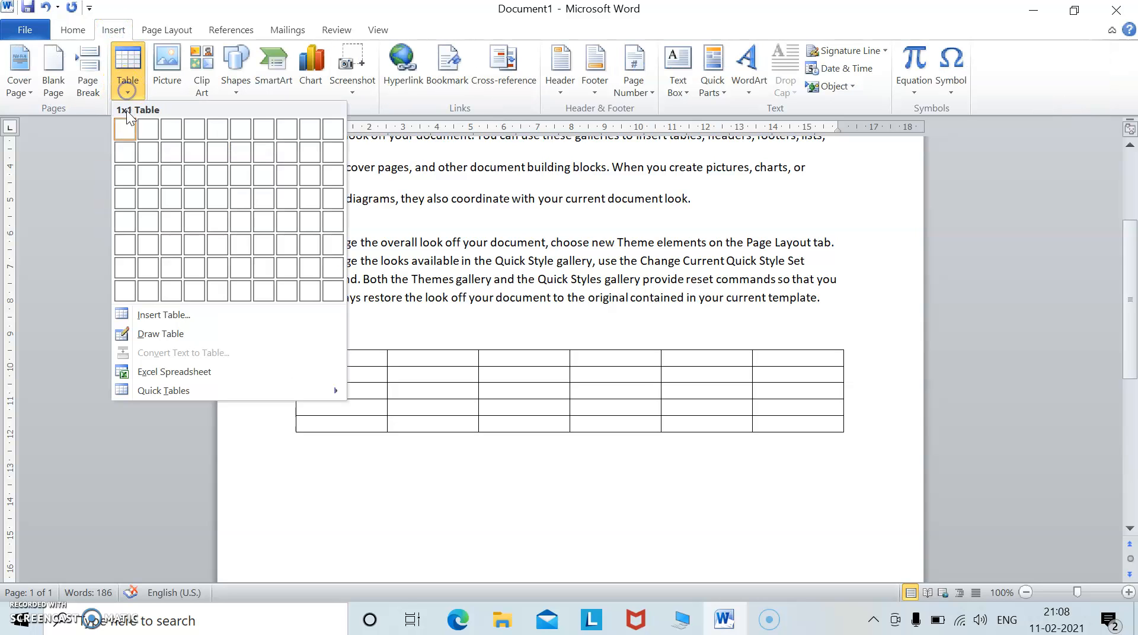
{"action": "left_click", "coordinate": [137, 335]}
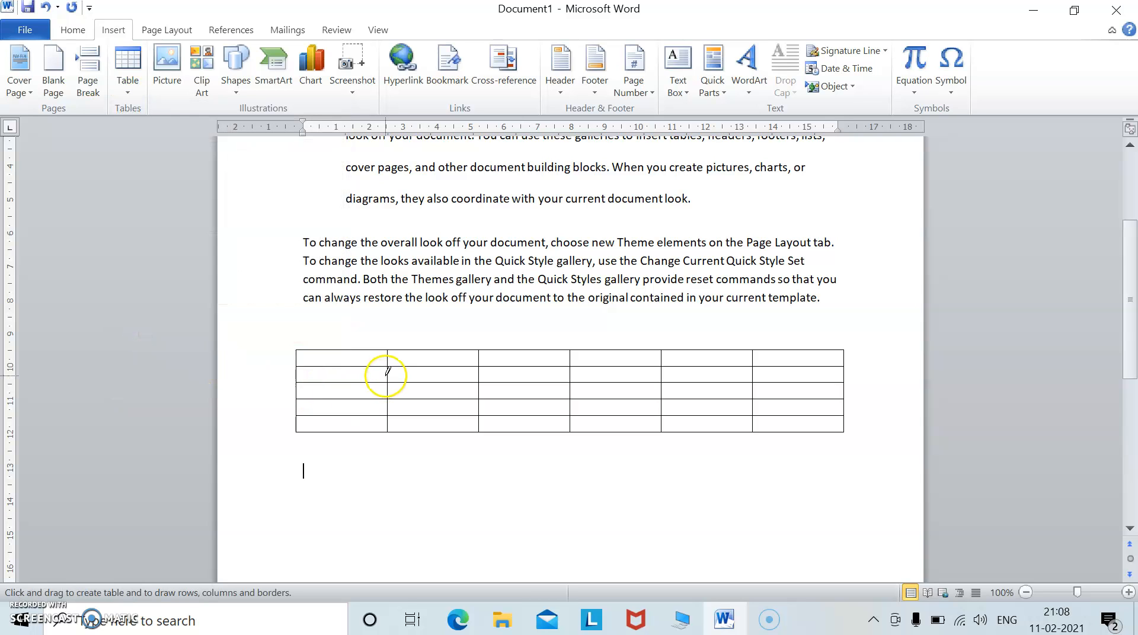
{"action": "scroll", "coordinate": [381, 376], "scroll_direction": "down", "scroll_amount": 3}
{"action": "mouse_move", "coordinate": [293, 402]}
{"action": "left_mouse_down"}
{"action": "mouse_move", "coordinate": [347, 483]}
{"action": "mouse_move", "coordinate": [822, 496]}
{"action": "mouse_move", "coordinate": [837, 514]}
{"action": "left_mouse_up"}
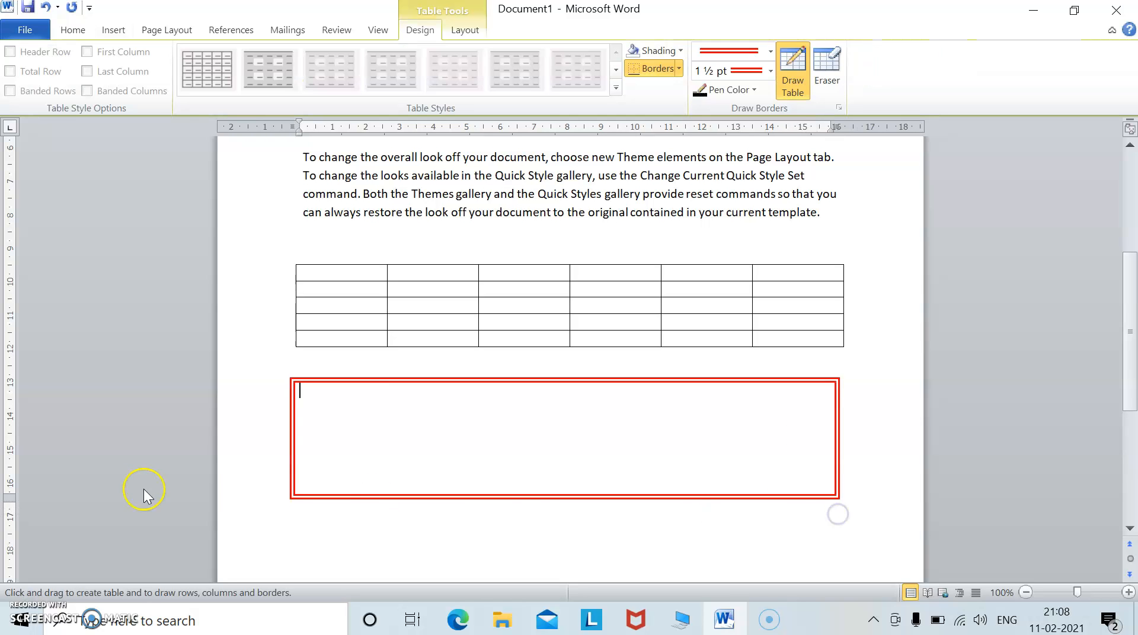
Draw row and column lines inside the drawn table, and redraw one cell border in the first table.
{"action": "left_click_drag", "start_coordinate": [297, 438], "coordinate": [703, 428]}
{"action": "left_click_drag", "start_coordinate": [297, 404], "coordinate": [732, 389]}
{"action": "left_click_drag", "start_coordinate": [437, 379], "coordinate": [449, 491]}
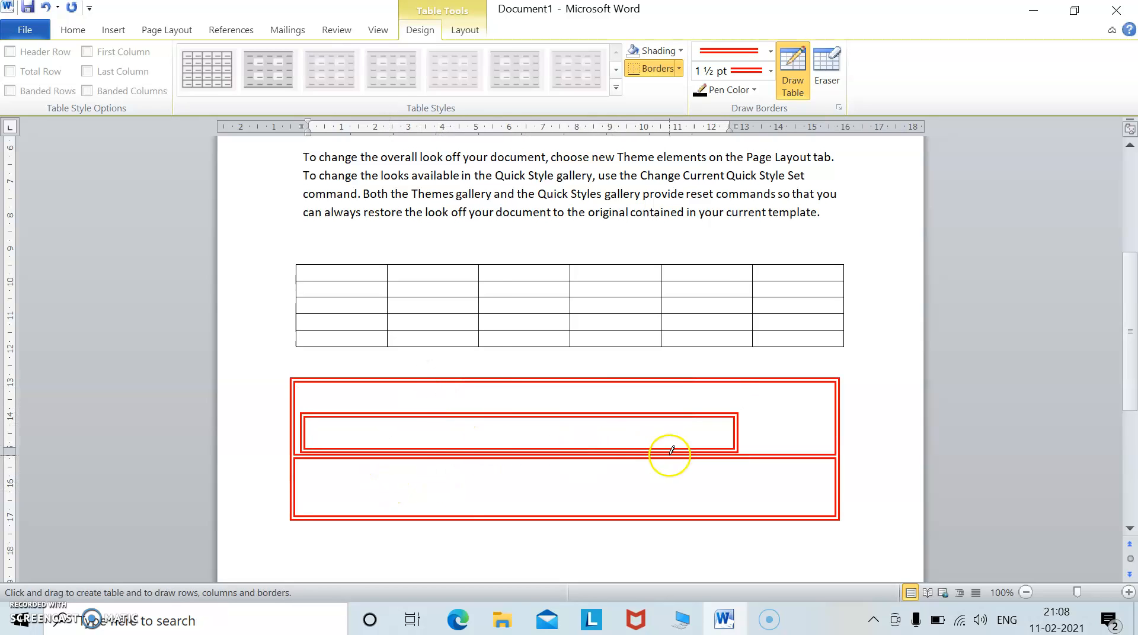
{"action": "left_click_drag", "start_coordinate": [660, 460], "coordinate": [672, 514]}
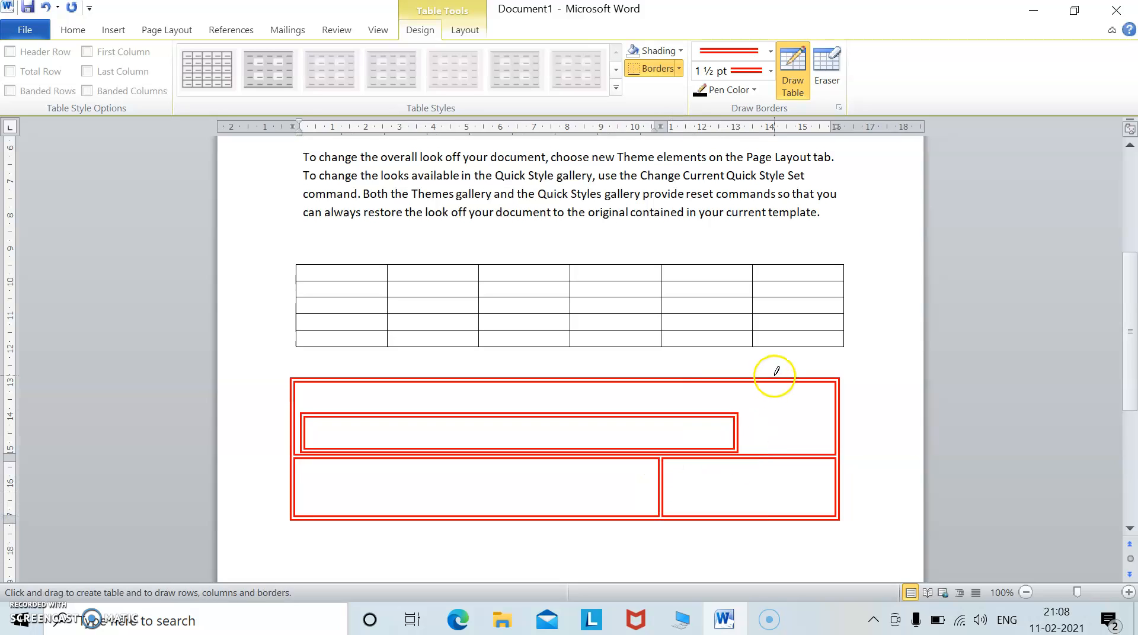
{"action": "left_click_drag", "start_coordinate": [775, 383], "coordinate": [778, 437]}
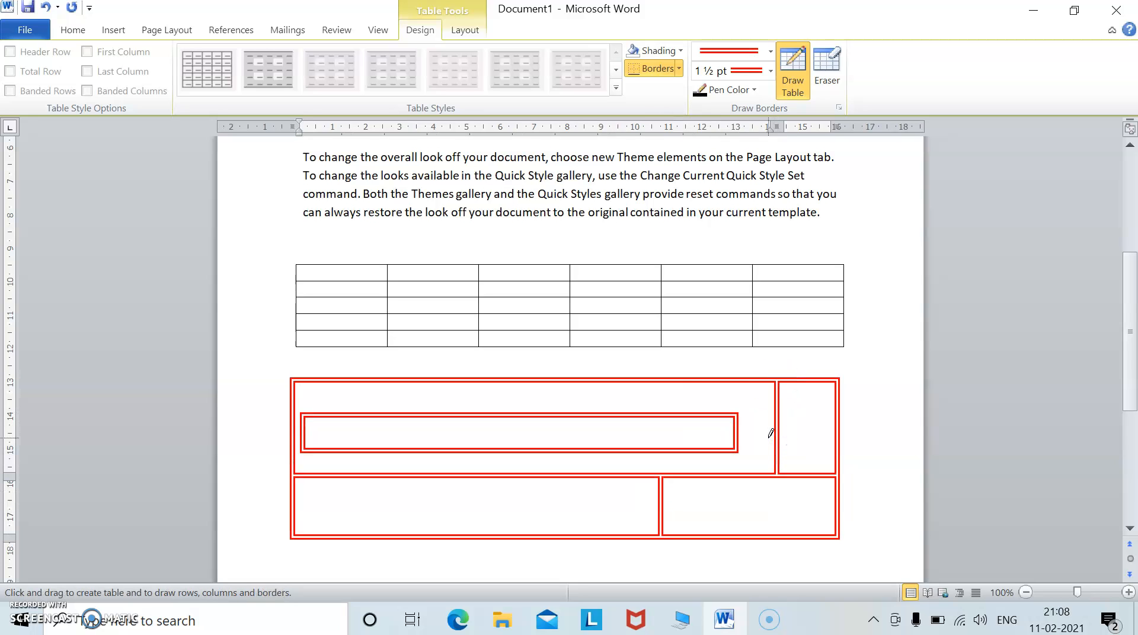
{"action": "left_click_drag", "start_coordinate": [379, 382], "coordinate": [377, 409]}
{"action": "left_click", "coordinate": [362, 331]}
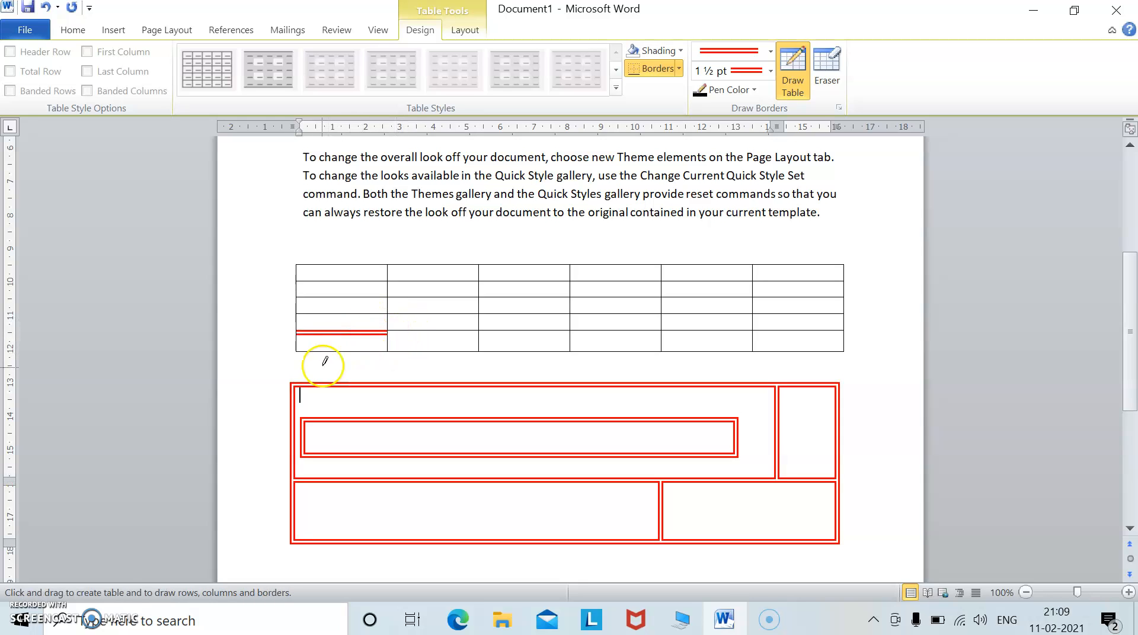
{"action": "left_click", "coordinate": [104, 33]}
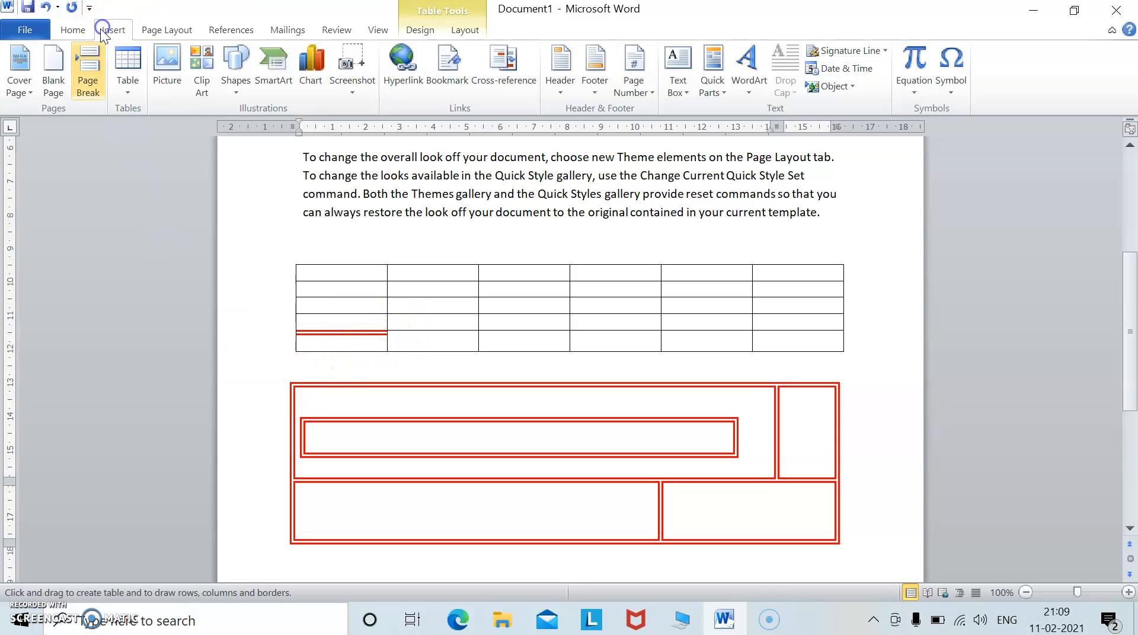
{"action": "left_click", "coordinate": [126, 90]}
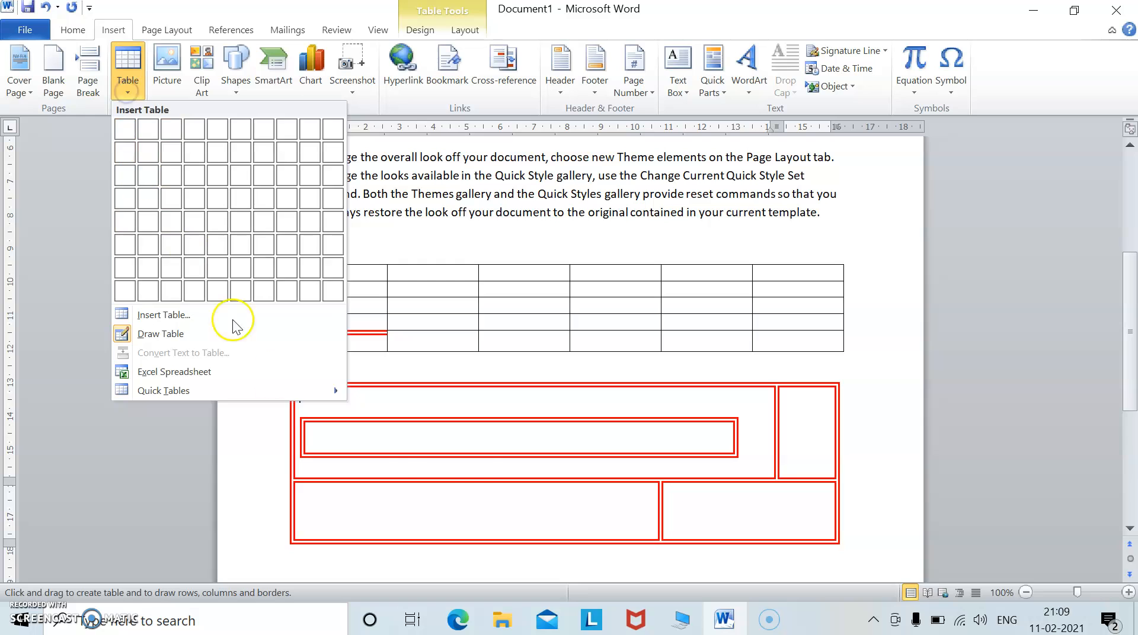
{"action": "left_click", "coordinate": [462, 439]}
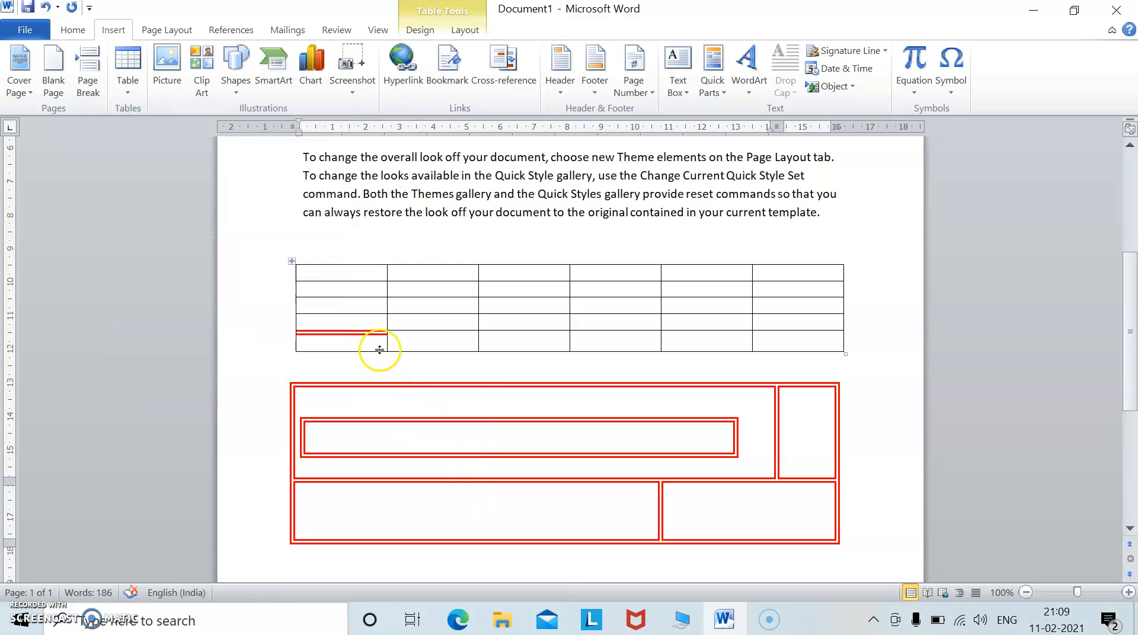
Select the whole six-column table and delete it.
{"action": "left_click", "coordinate": [289, 261]}
{"action": "right_click", "coordinate": [364, 283]}
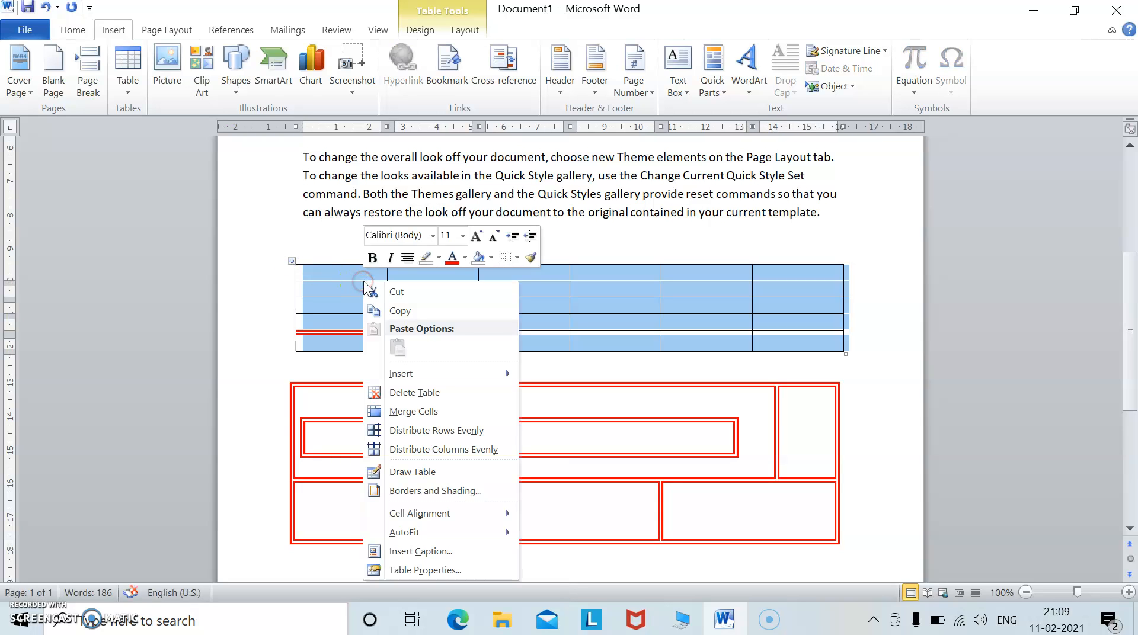
{"action": "left_click", "coordinate": [414, 393]}
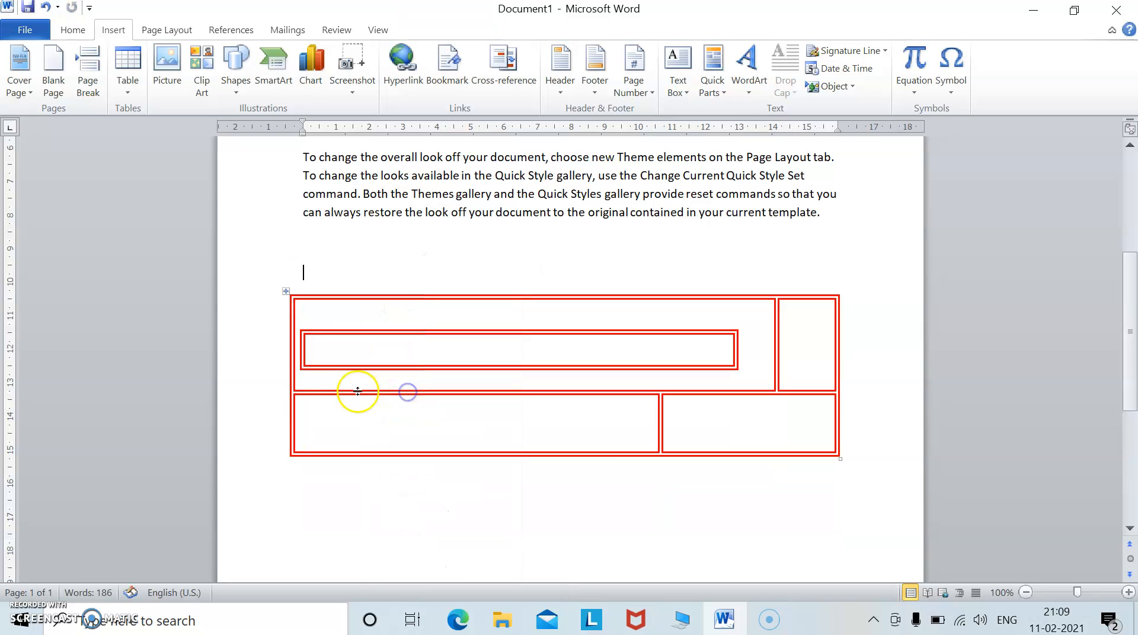
Select the whole drawn table and delete it.
{"action": "left_click", "coordinate": [285, 292]}
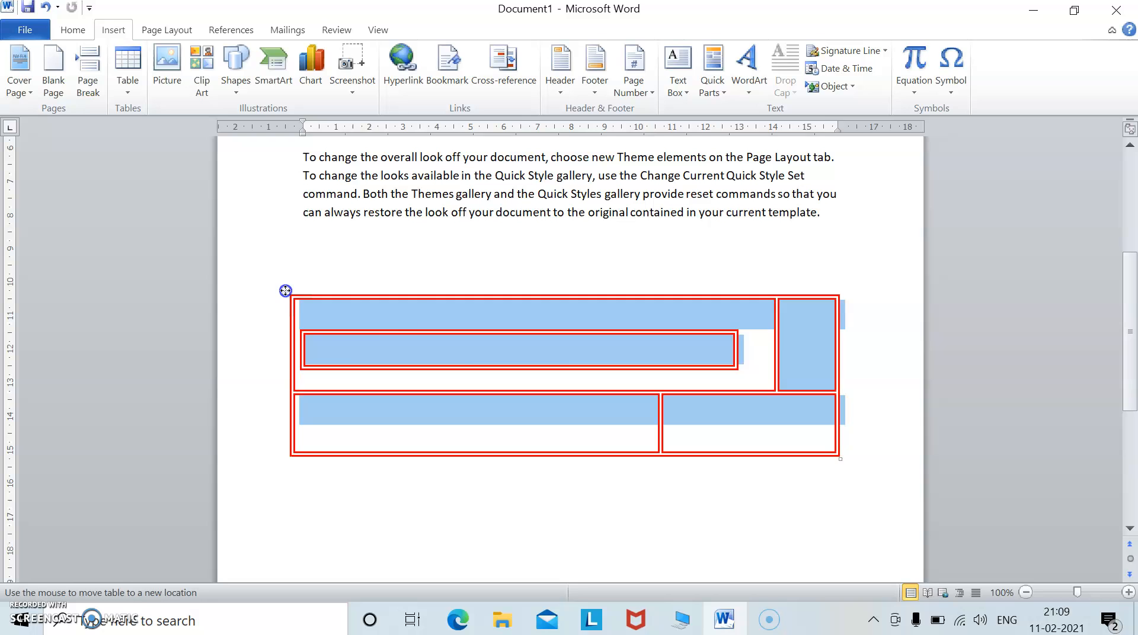
{"action": "right_click", "coordinate": [383, 317]}
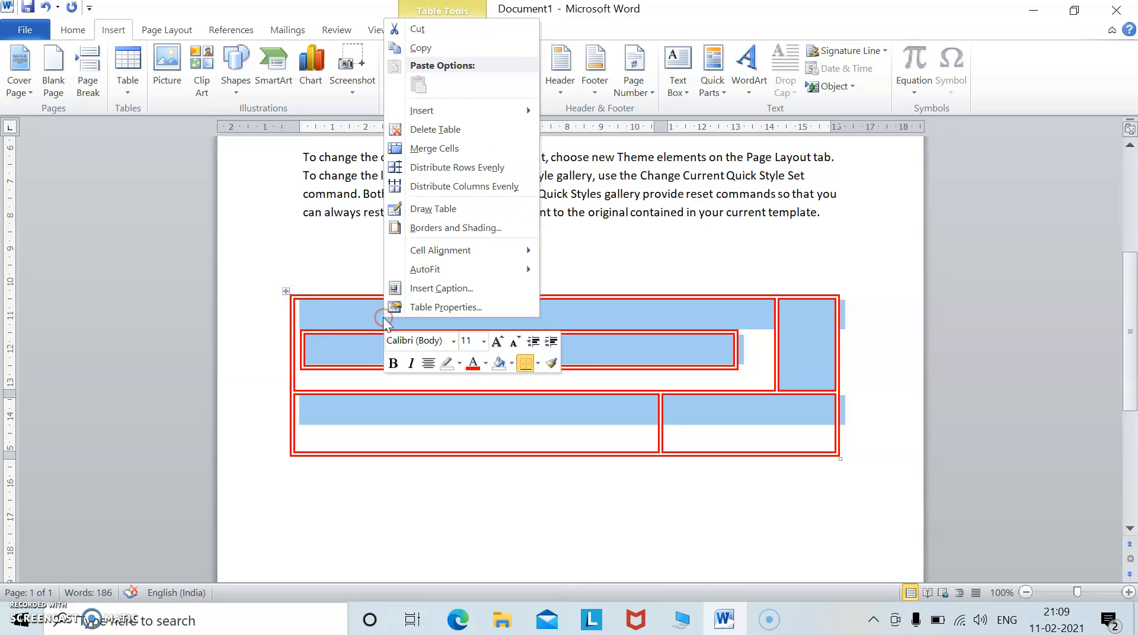
{"action": "left_click", "coordinate": [430, 130]}
Insert a 7x5 table from the table grid below the text.
{"action": "left_click", "coordinate": [131, 91]}
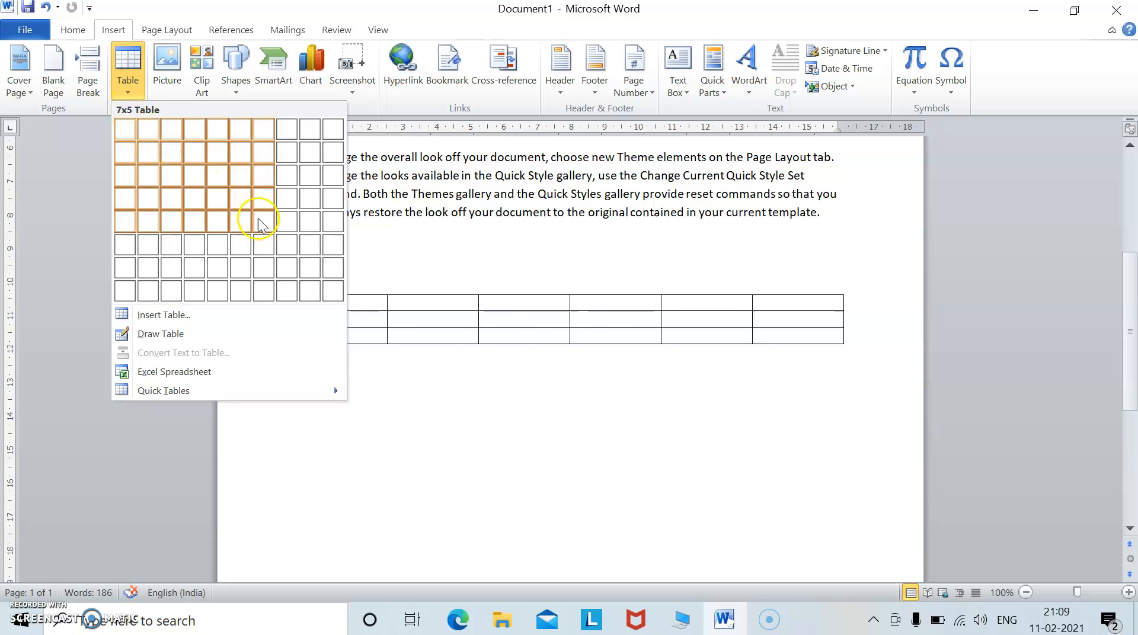
{"action": "left_click", "coordinate": [267, 255]}
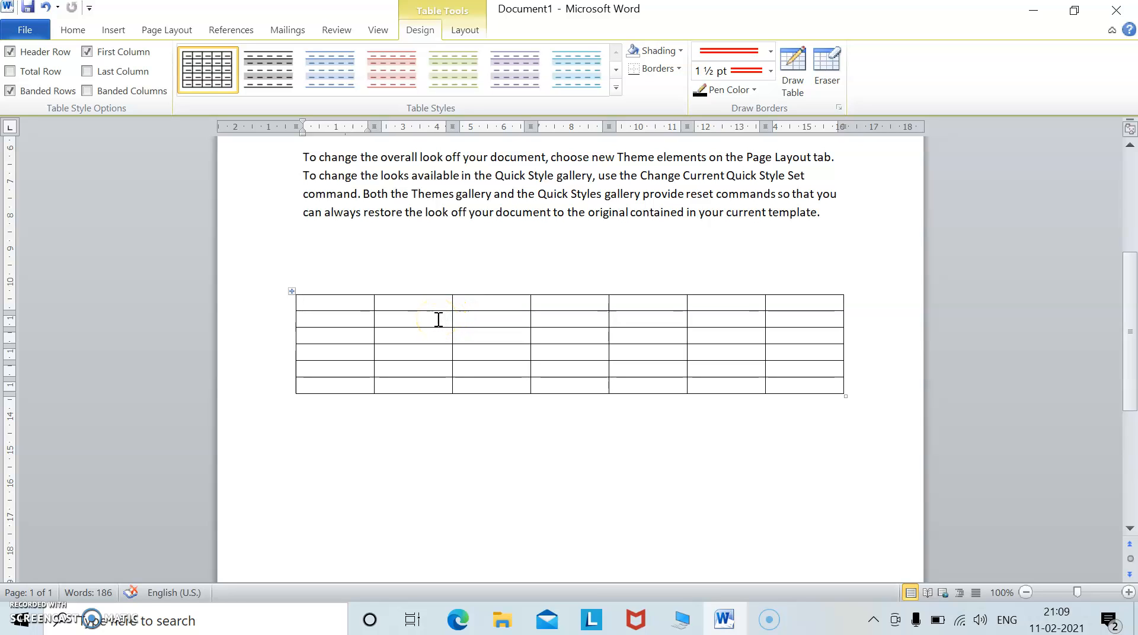
Merge the second and third cells of the table's second row.
{"action": "left_click_drag", "start_coordinate": [422, 321], "coordinate": [506, 312]}
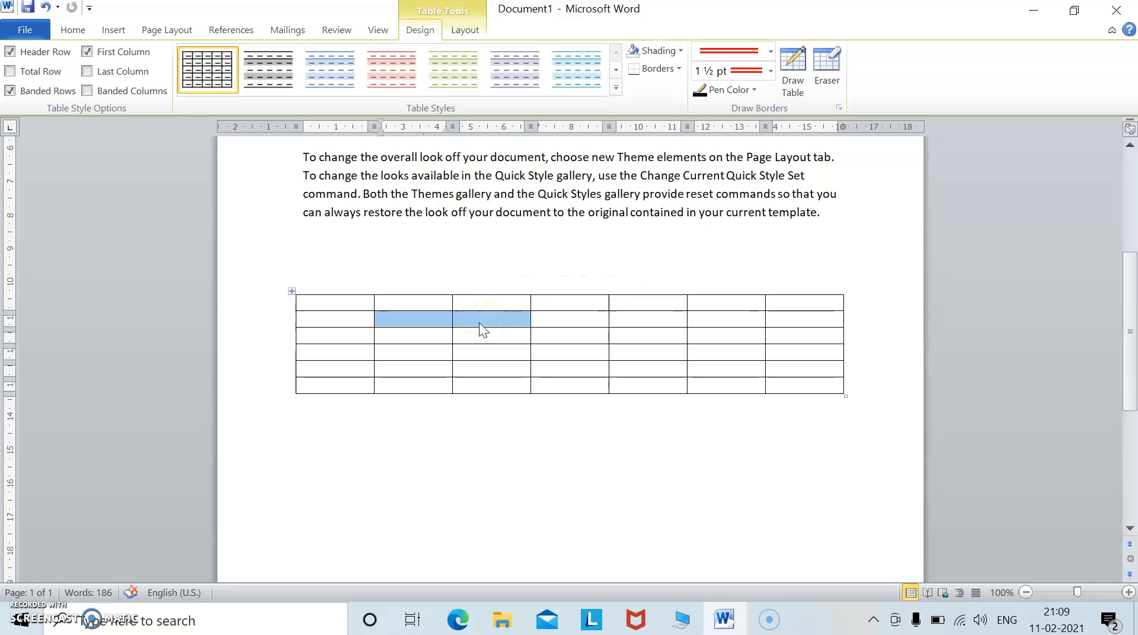
{"action": "right_click", "coordinate": [476, 319]}
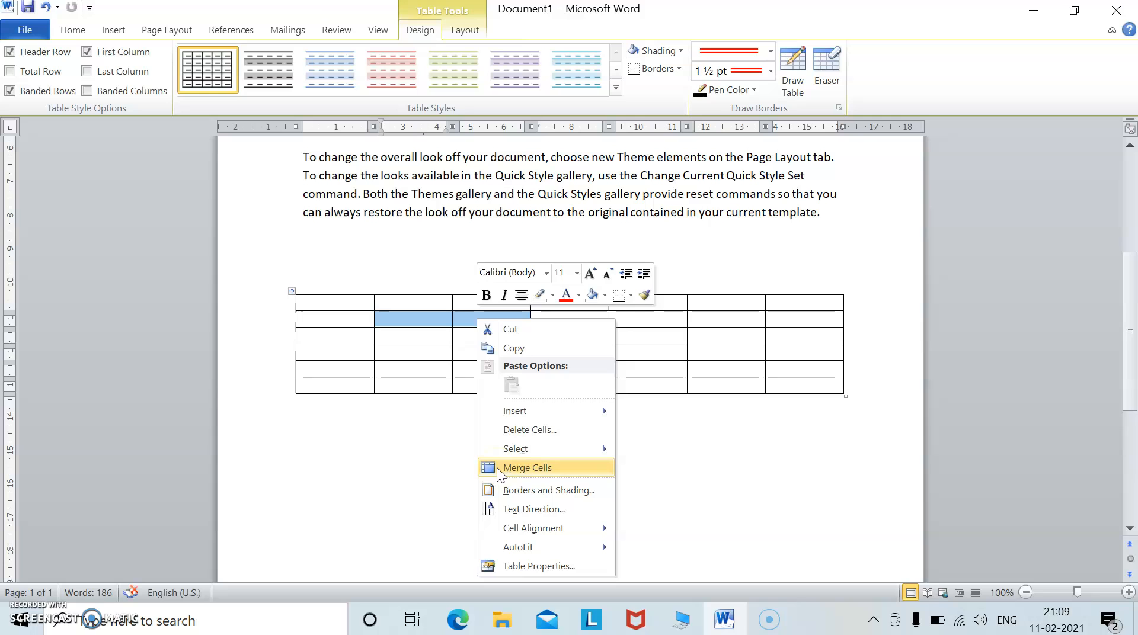
{"action": "left_click", "coordinate": [519, 473]}
{"action": "left_click", "coordinate": [480, 448]}
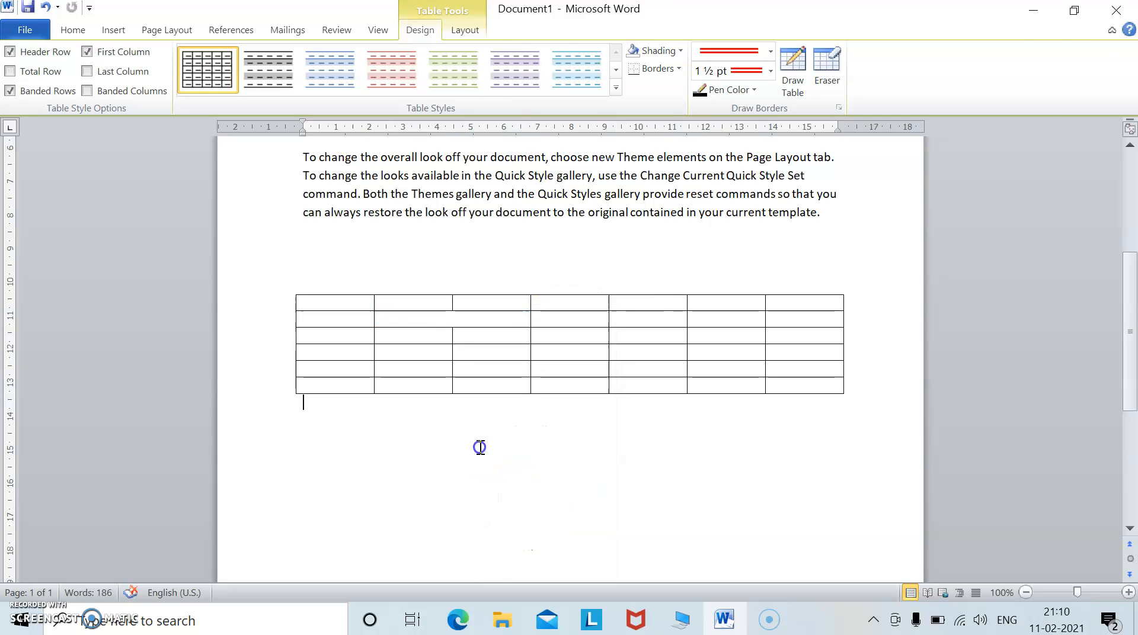
Split the merged cell in the second row into 2 columns and 1 row.
{"action": "left_click", "coordinate": [469, 319]}
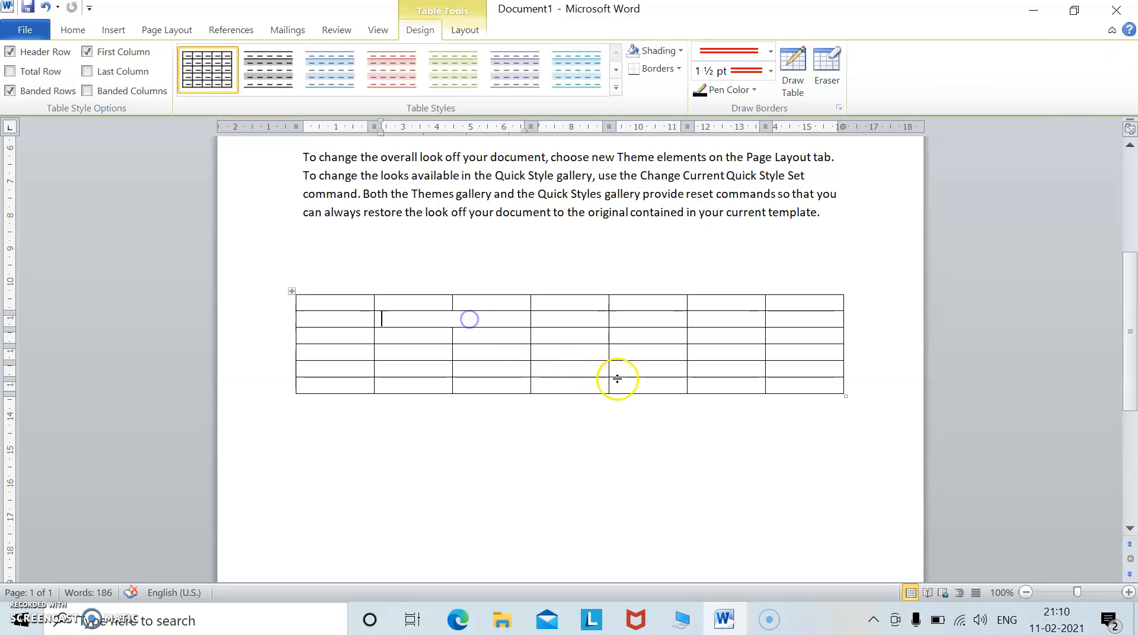
{"action": "left_click", "coordinate": [420, 321]}
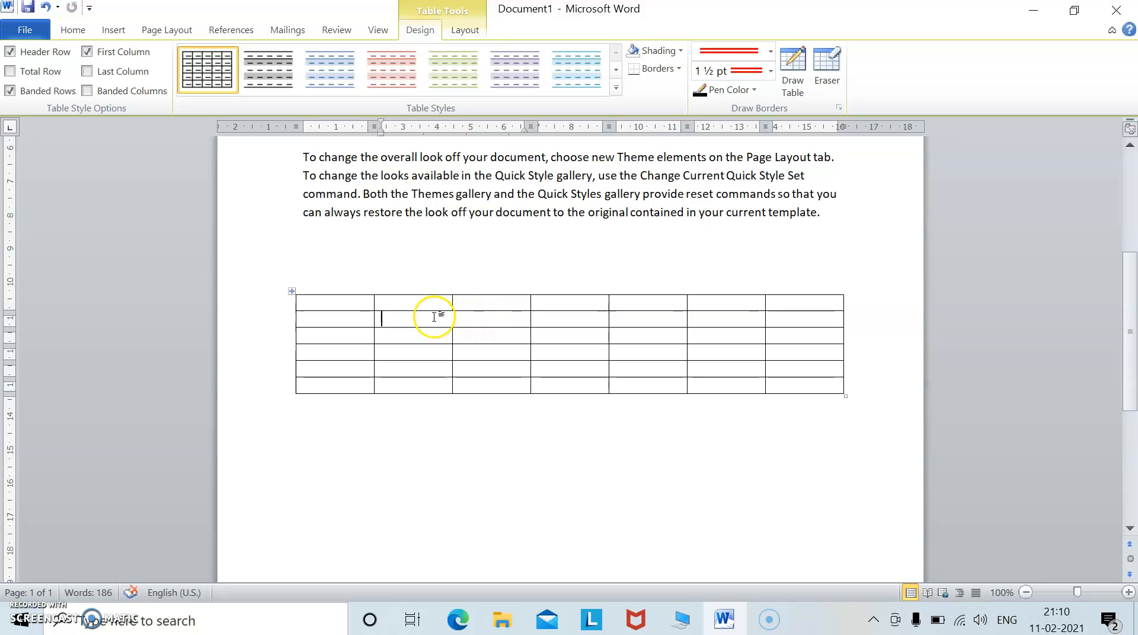
{"action": "right_click", "coordinate": [432, 319]}
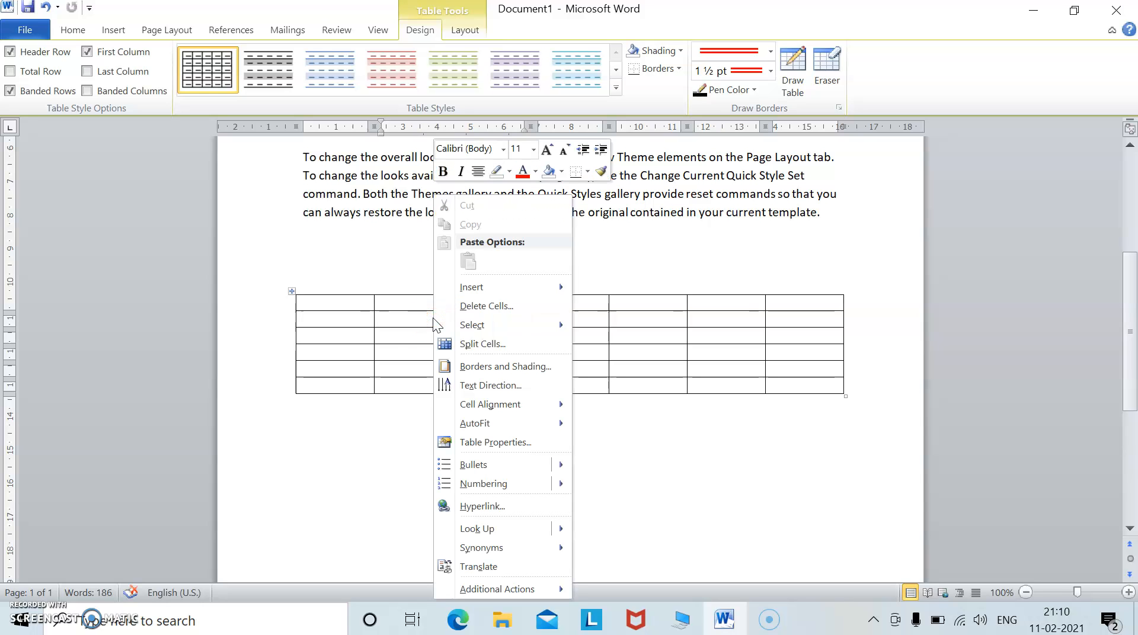
{"action": "left_click", "coordinate": [463, 348]}
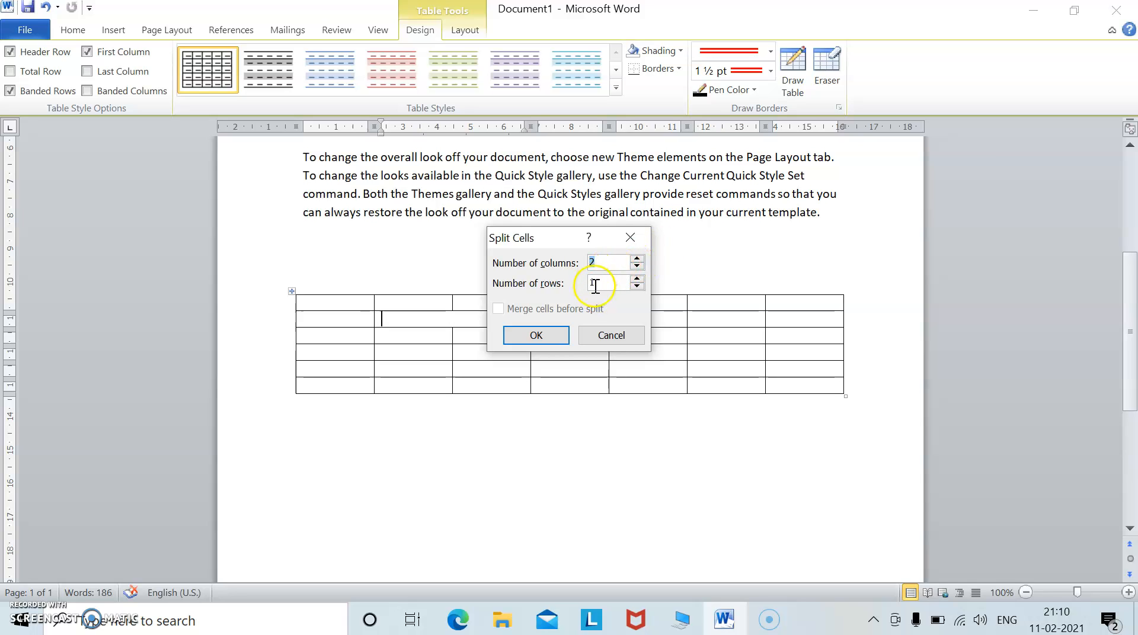
{"action": "left_click", "coordinate": [537, 334]}
{"action": "left_click", "coordinate": [503, 352]}
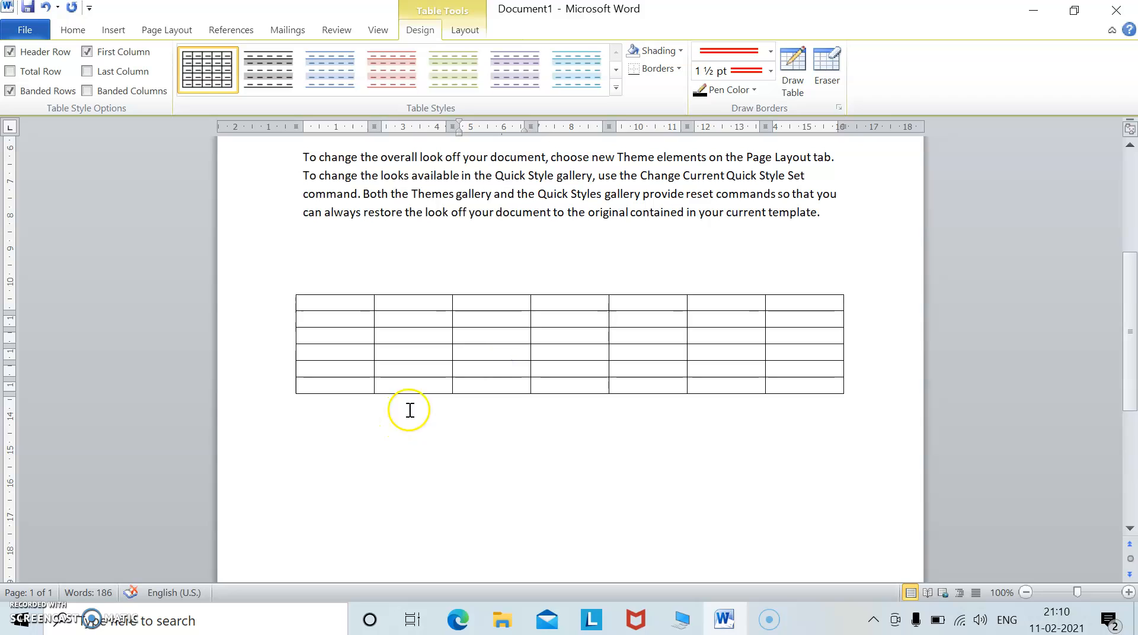
Split the fourth cell of the second row into 2 columns and 2 rows.
{"action": "left_click", "coordinate": [565, 319]}
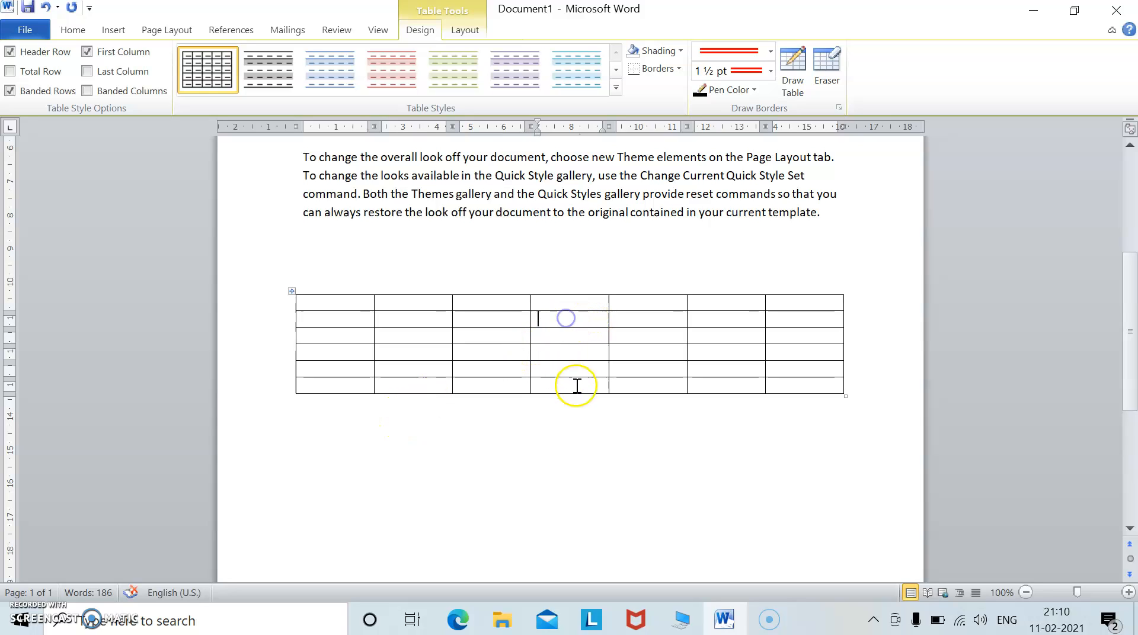
{"action": "right_click", "coordinate": [562, 320]}
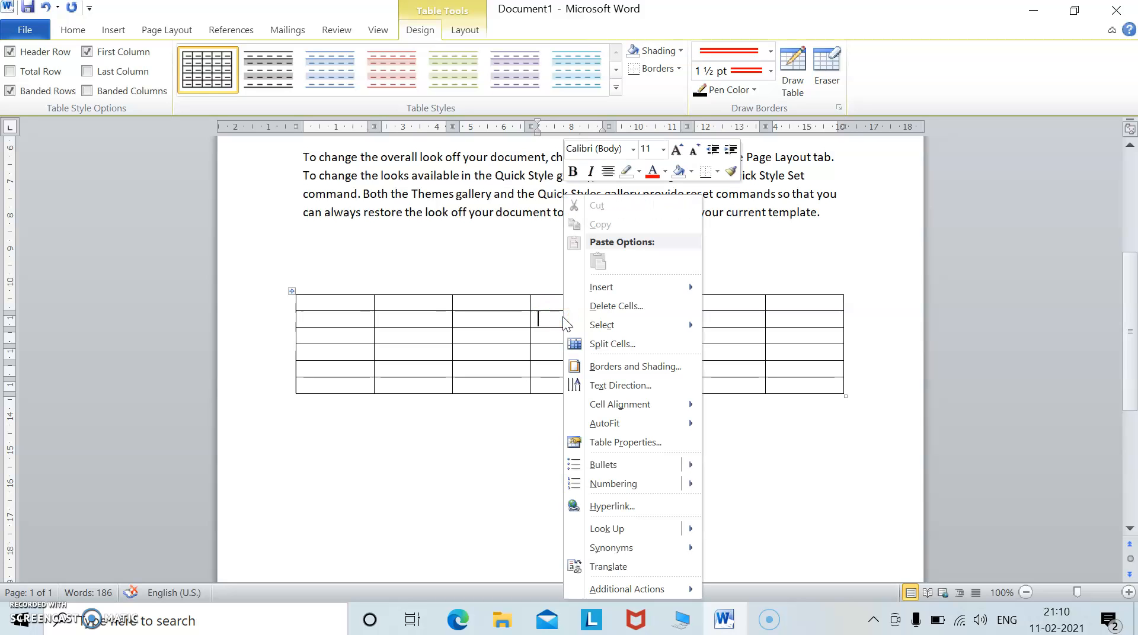
{"action": "left_click", "coordinate": [607, 345]}
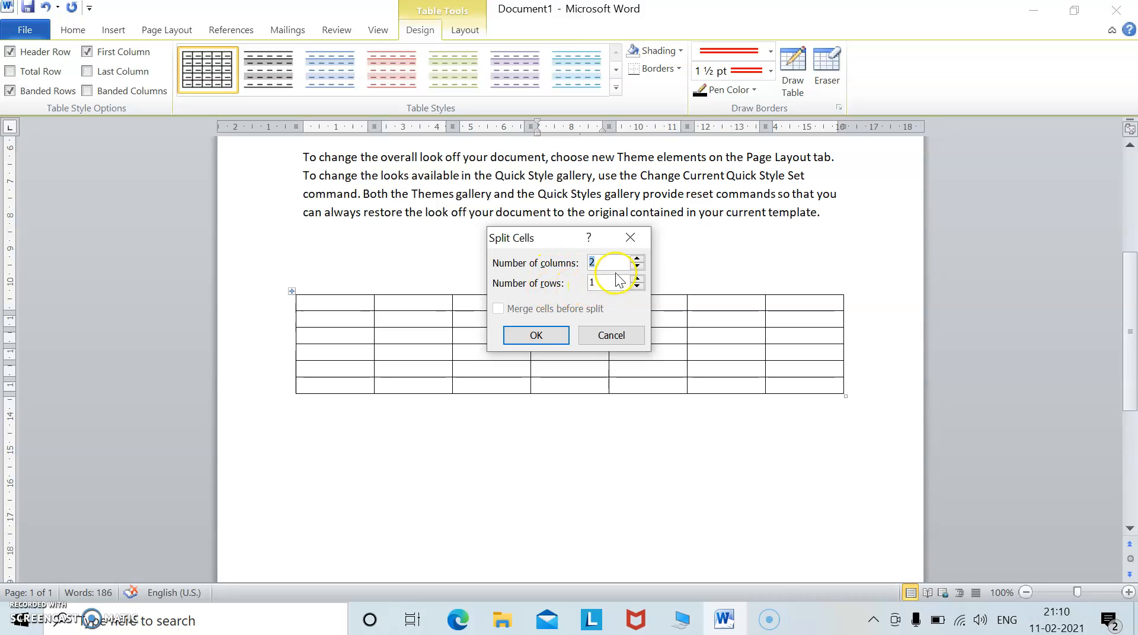
{"action": "left_click", "coordinate": [637, 279]}
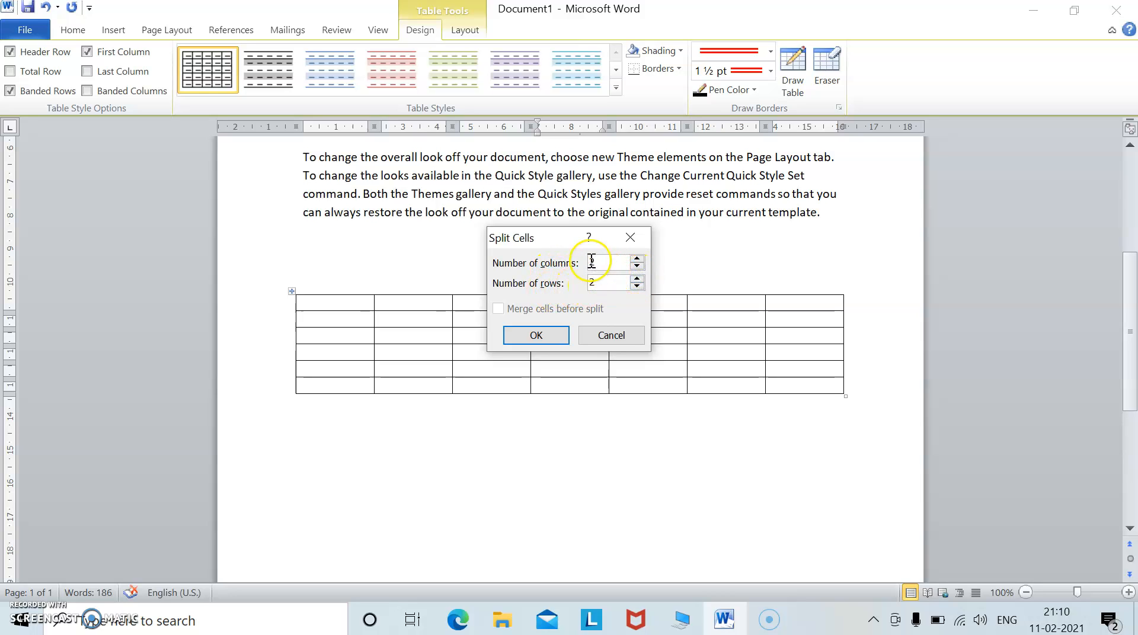
{"action": "left_click", "coordinate": [602, 283]}
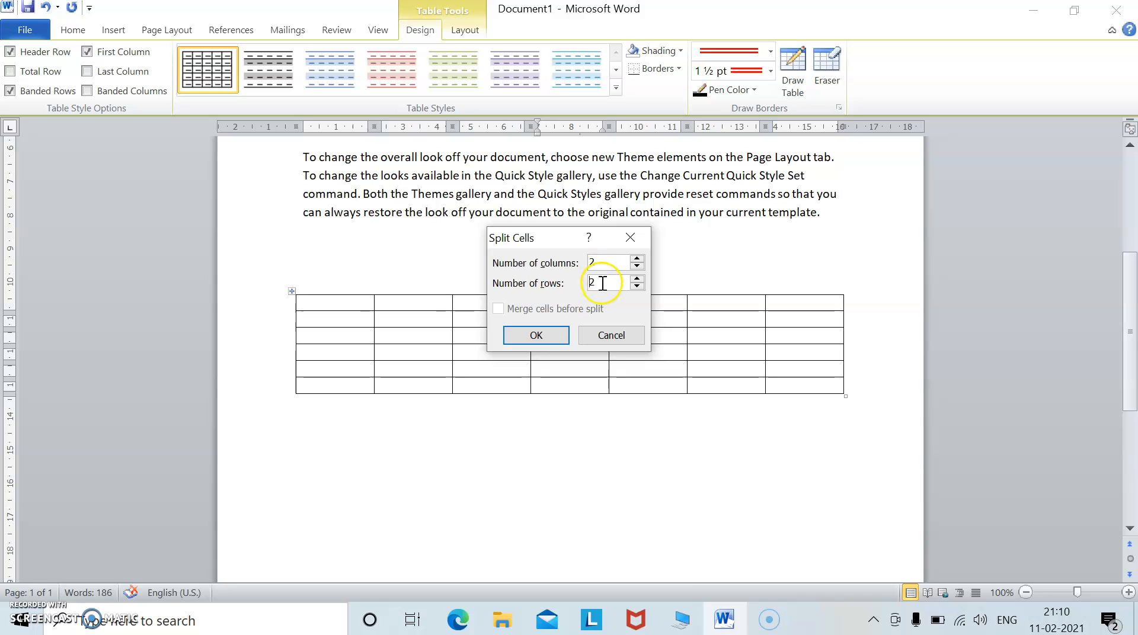
{"action": "left_click", "coordinate": [545, 335]}
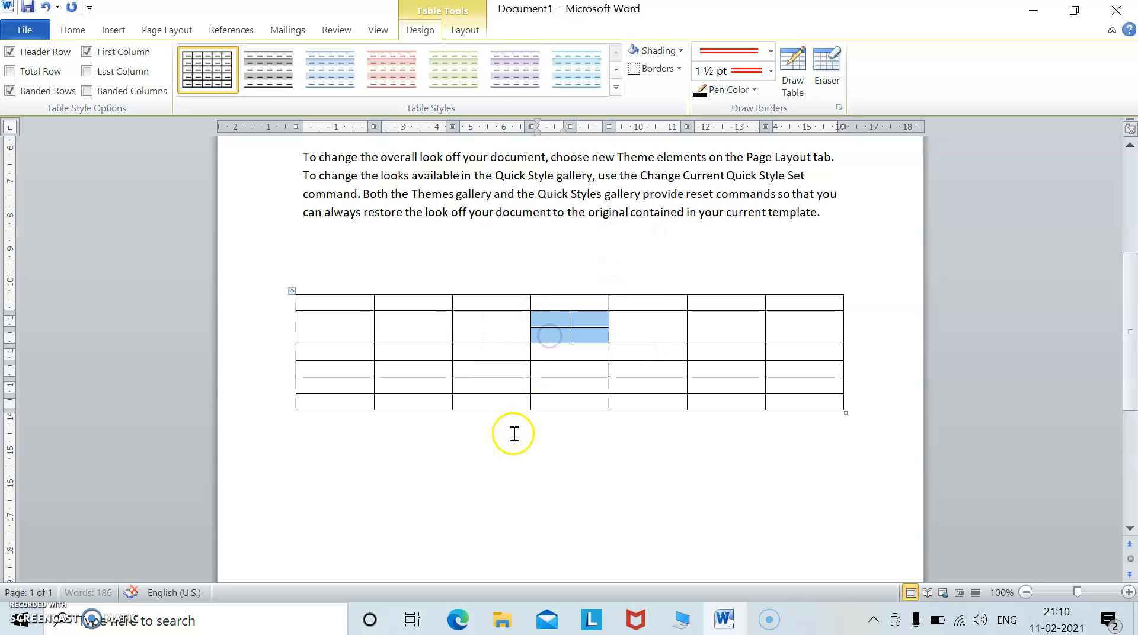
{"action": "left_click", "coordinate": [535, 465]}
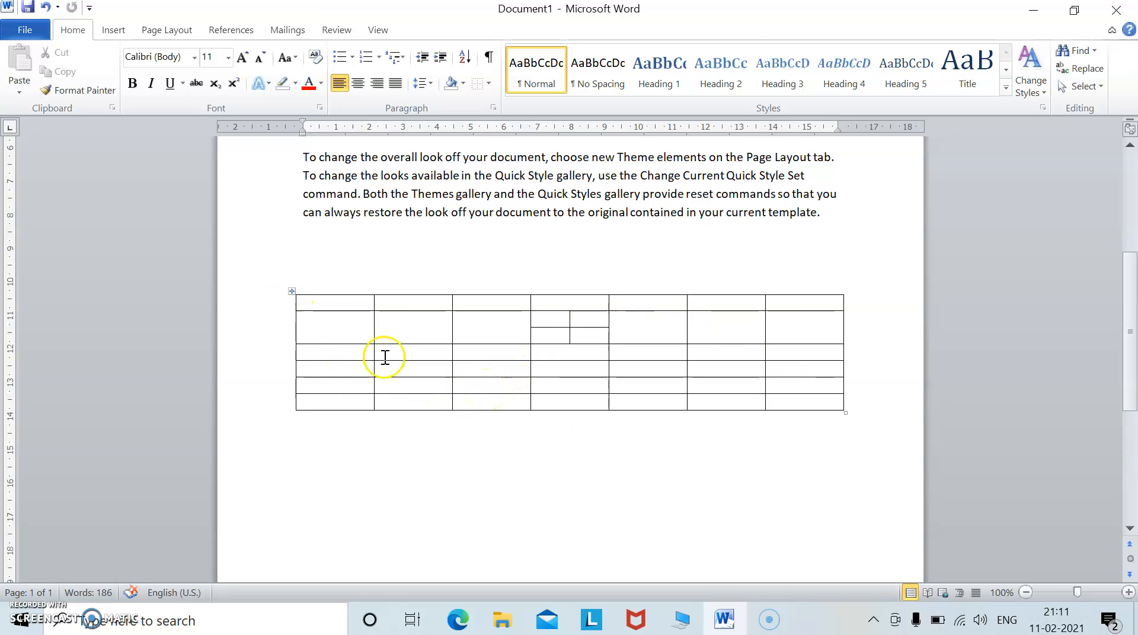
Select the whole table and distribute its rows evenly.
{"action": "left_click", "coordinate": [292, 291]}
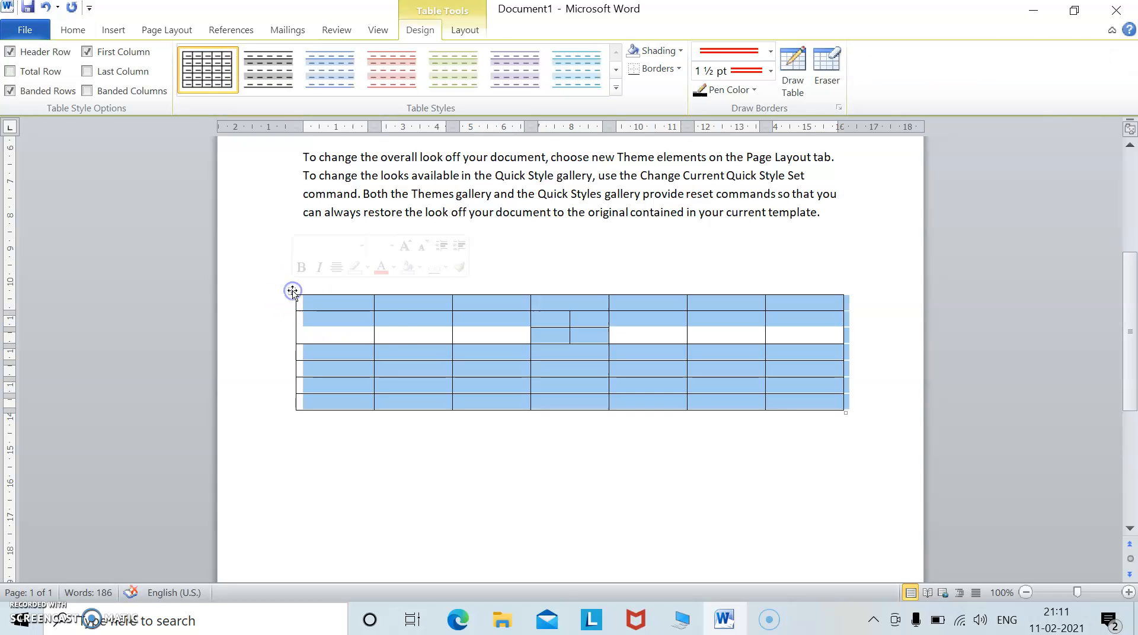
{"action": "right_click", "coordinate": [425, 318]}
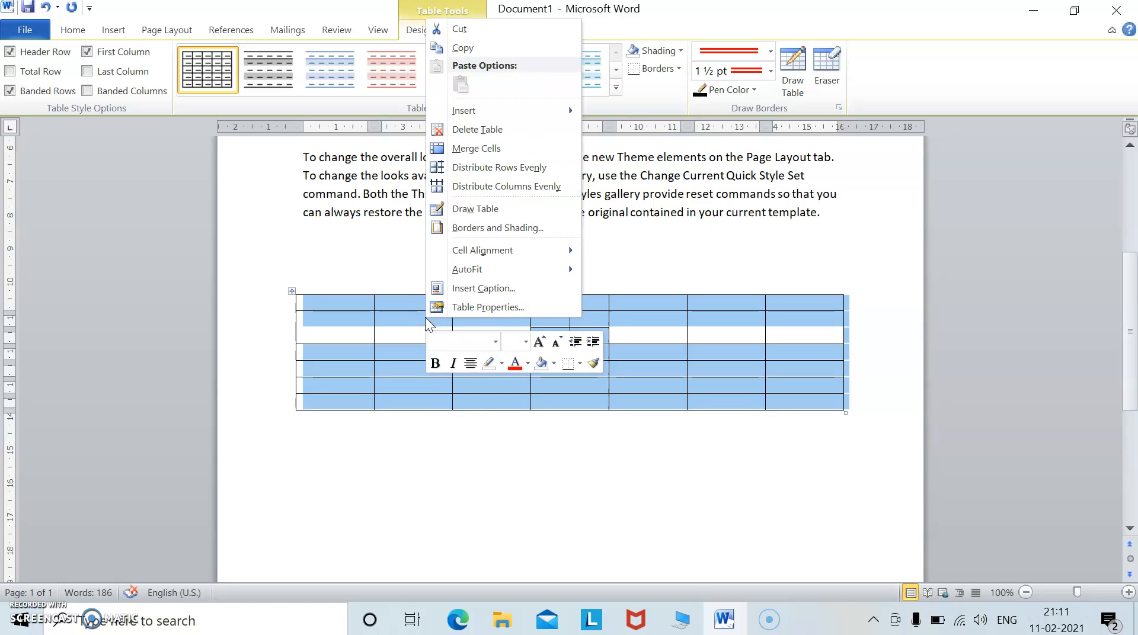
{"action": "left_click", "coordinate": [502, 168]}
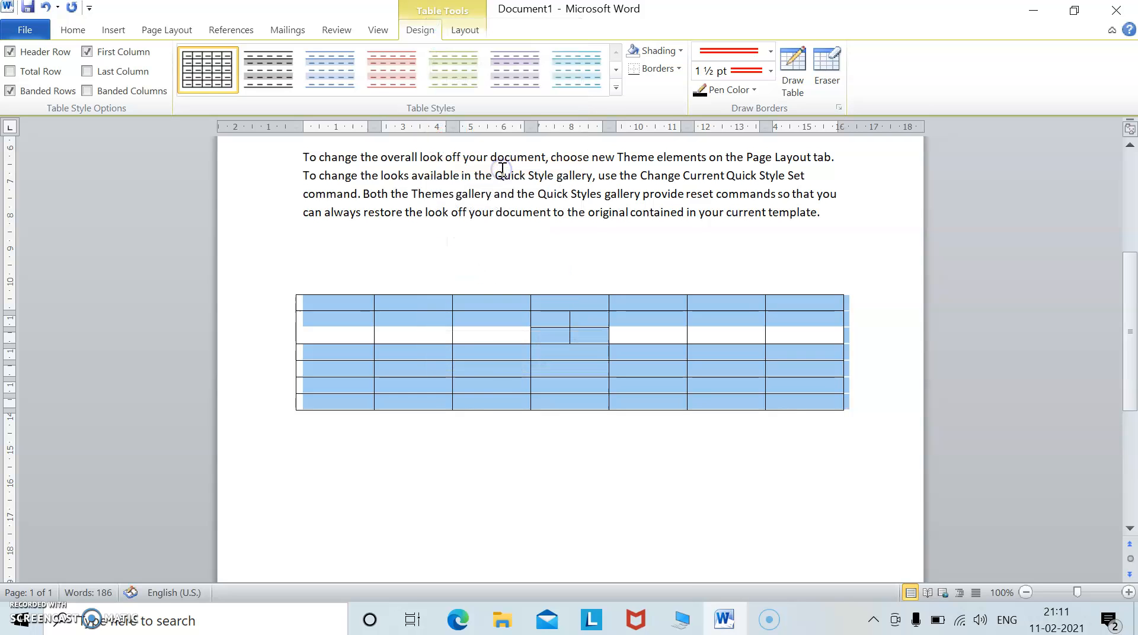
{"action": "left_click", "coordinate": [482, 372]}
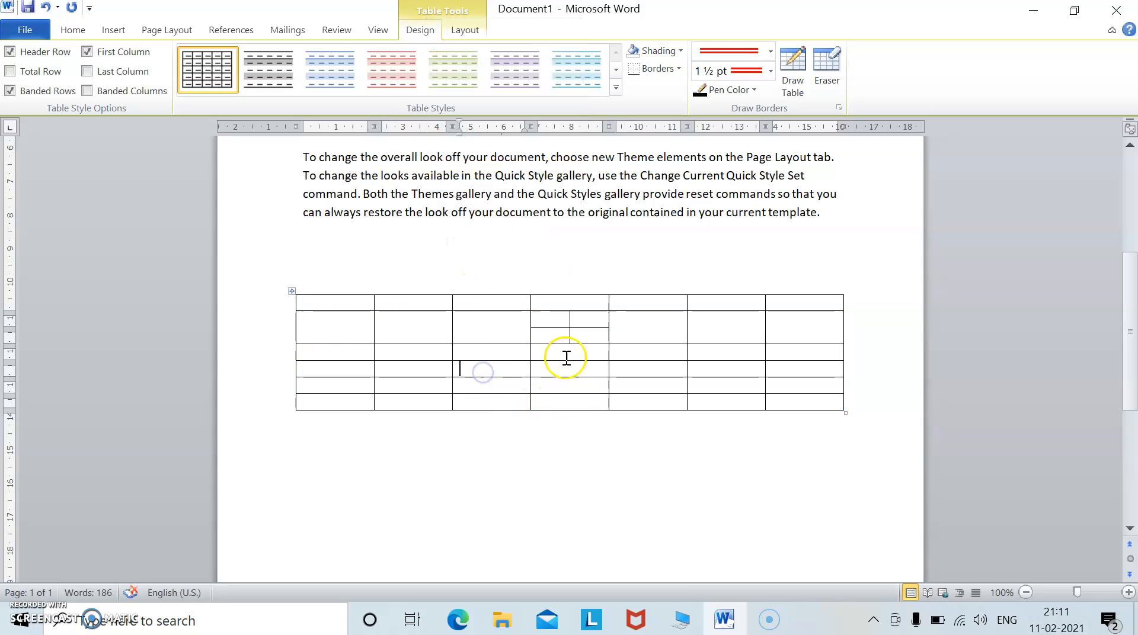
{"action": "left_click", "coordinate": [618, 385]}
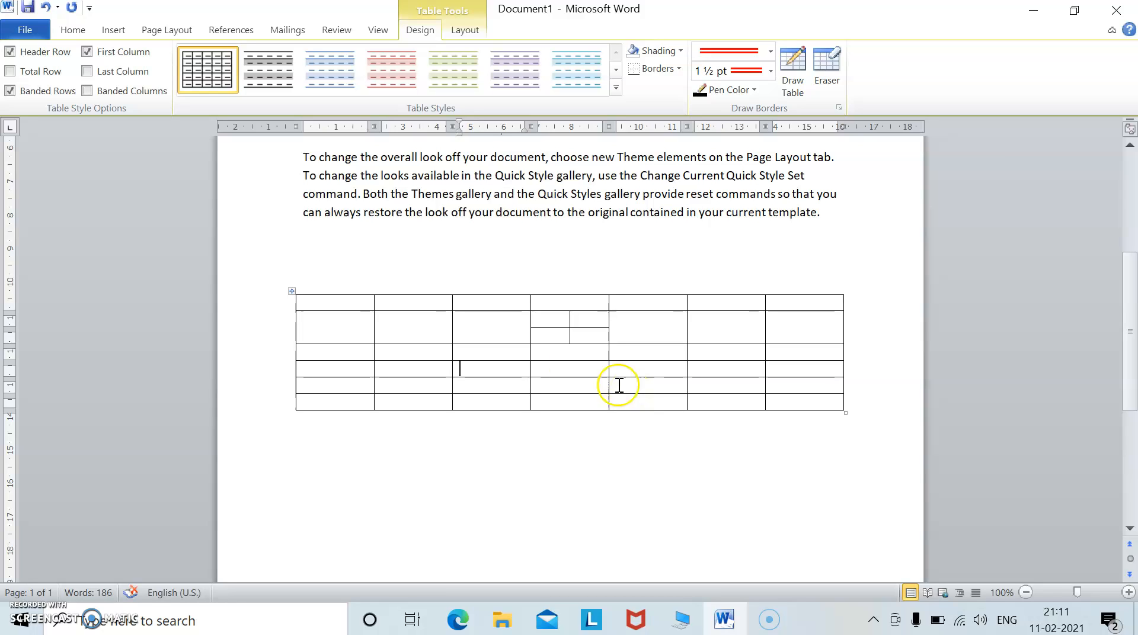
{"action": "left_click", "coordinate": [113, 30]}
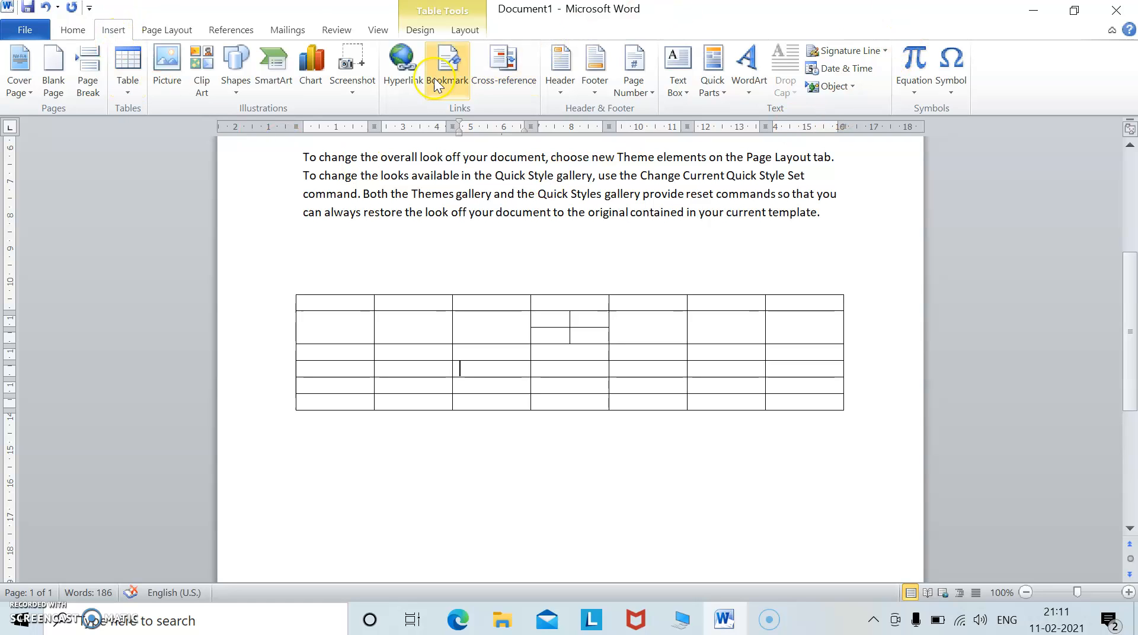
{"action": "left_click", "coordinate": [627, 208]}
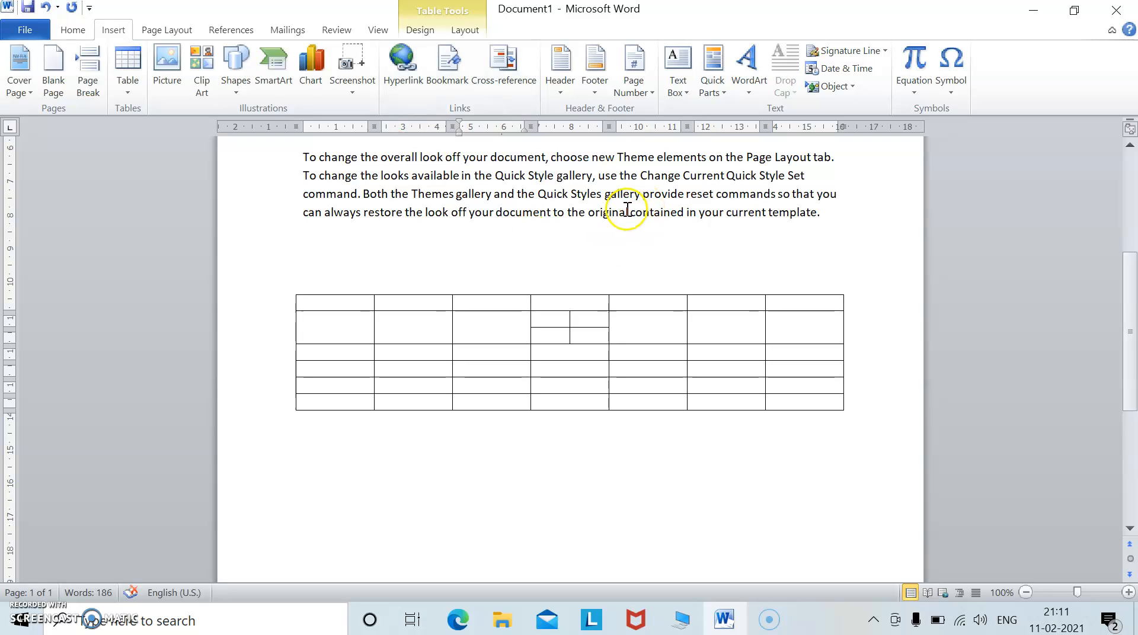